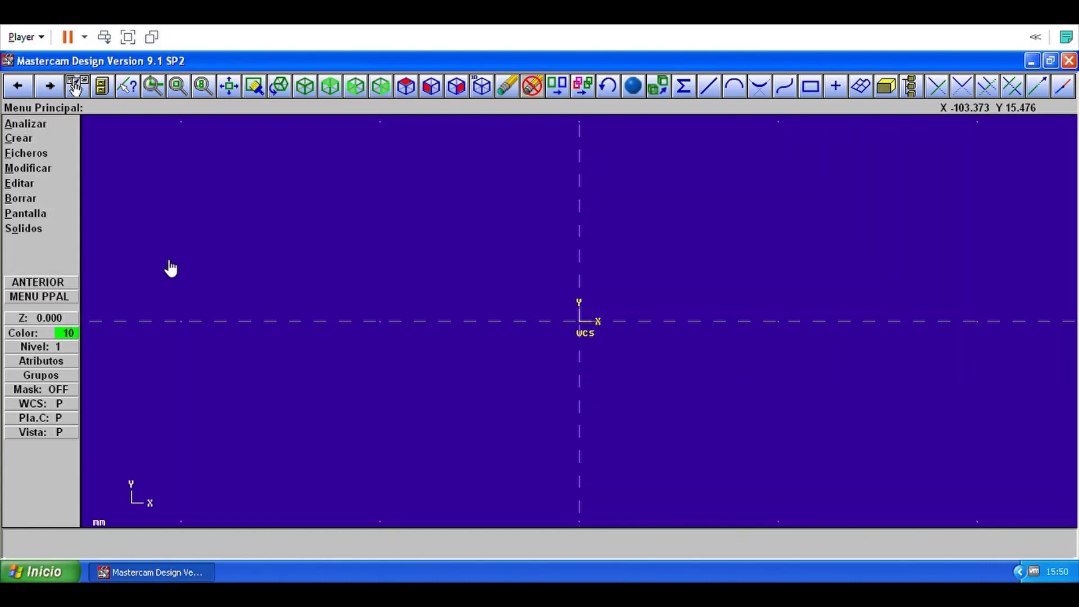
# Start a rectangle defined by its dimensions, setting both the width and the height to 100 mm.
pyautogui.click(38, 145)
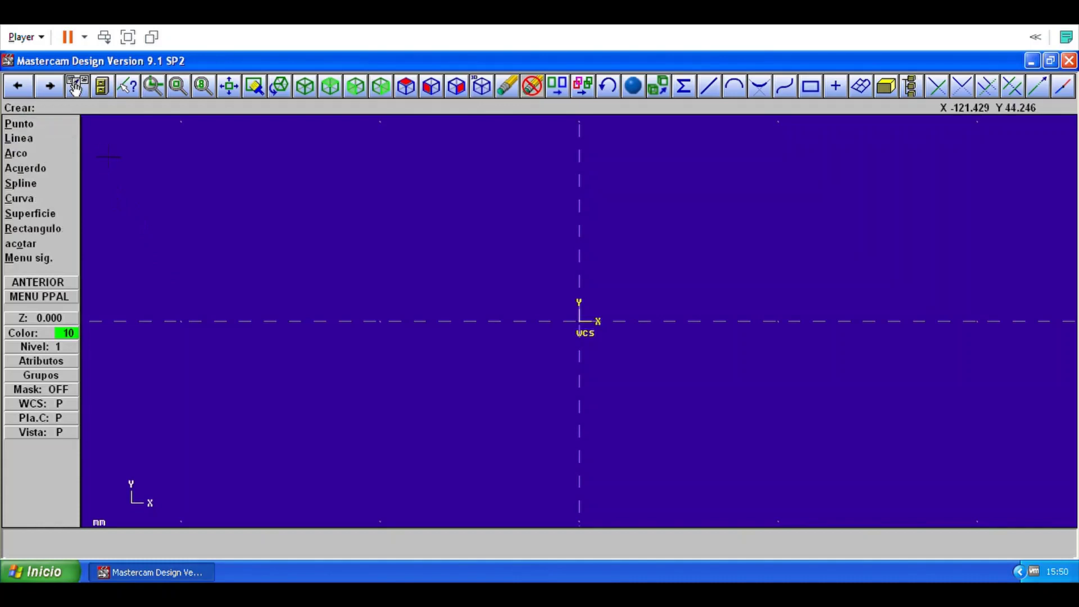
pyautogui.click(78, 238)
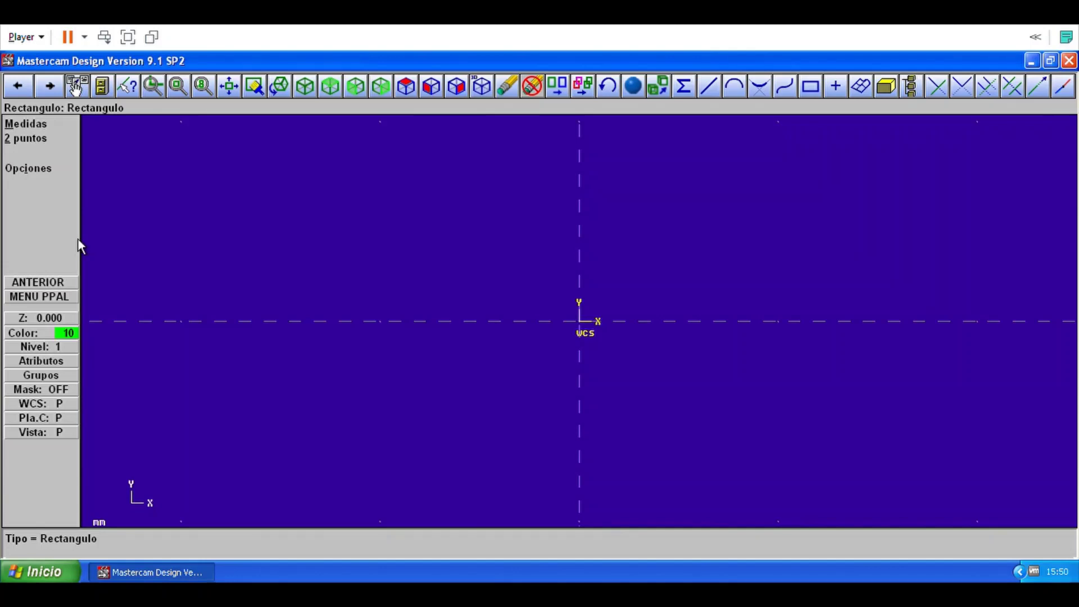
pyautogui.click(43, 131)
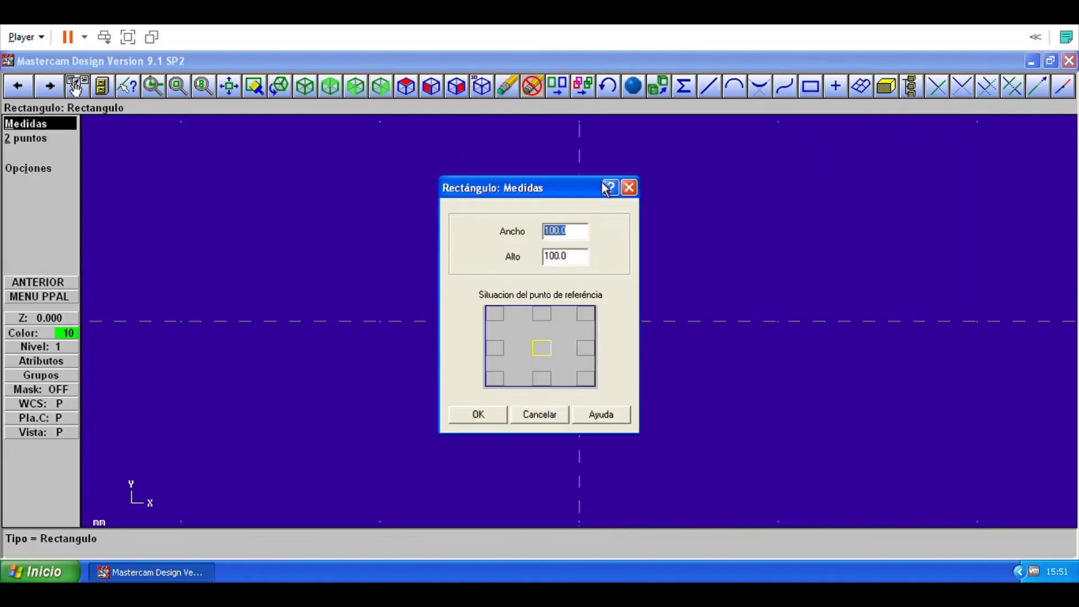
pyautogui.moveTo(585, 192); pyautogui.dragTo(582, 181)
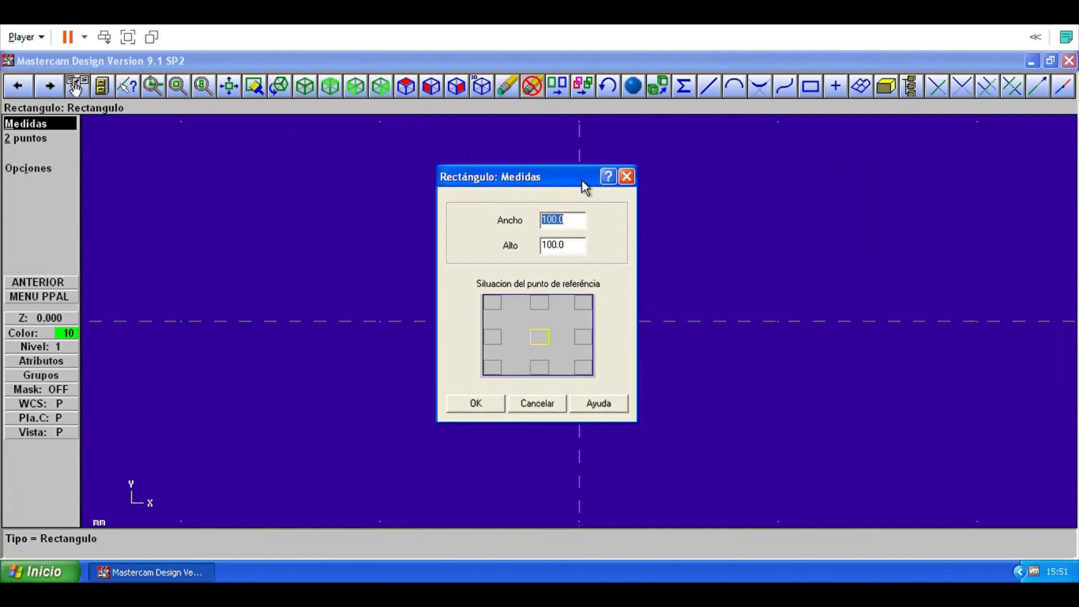
pyautogui.write('100')
pyautogui.click(580, 257)
pyautogui.press('BackSpace')
pyautogui.press('BackSpace')
pyautogui.press('BackSpace')
pyautogui.press('BackSpace')
pyautogui.press('BackSpace')
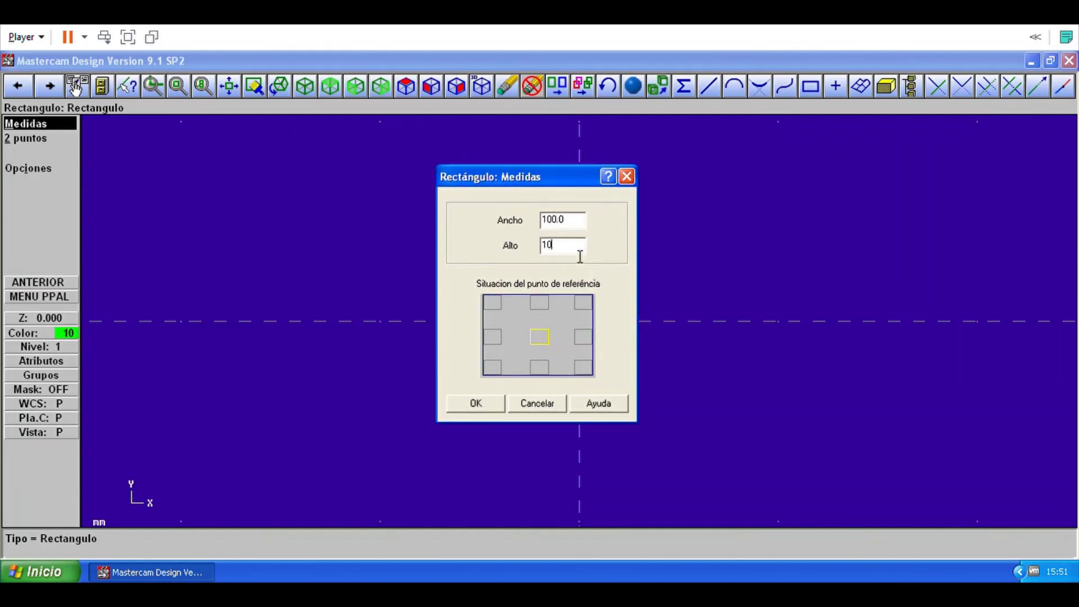
pyautogui.write('100')
# Choose the rectangle's centre as its reference point and place it at the origin.
pyautogui.click(543, 308)
pyautogui.click(498, 315)
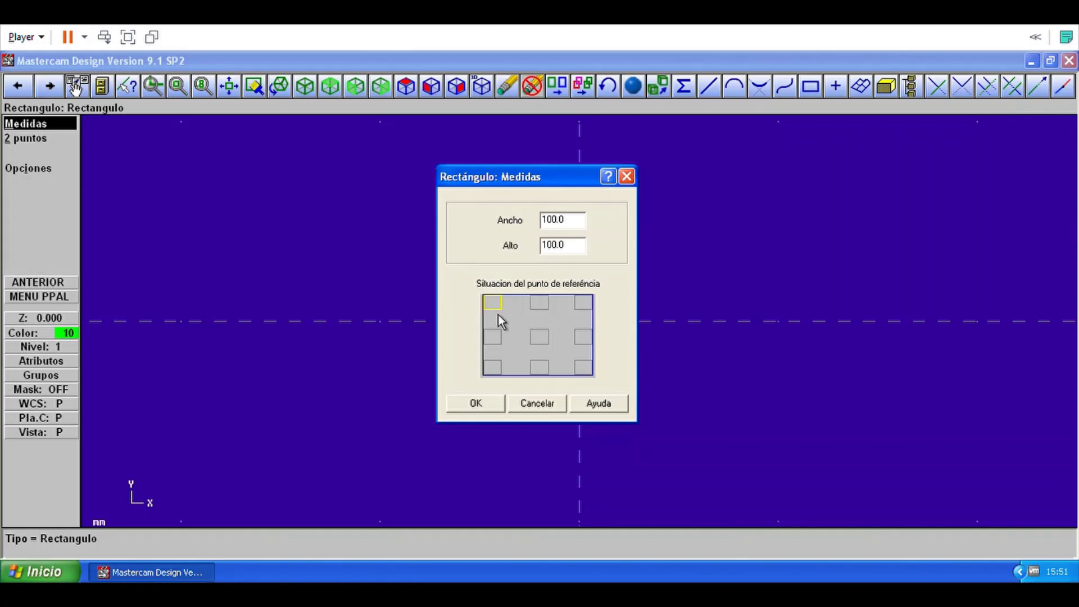
pyautogui.click(546, 344)
pyautogui.click(489, 411)
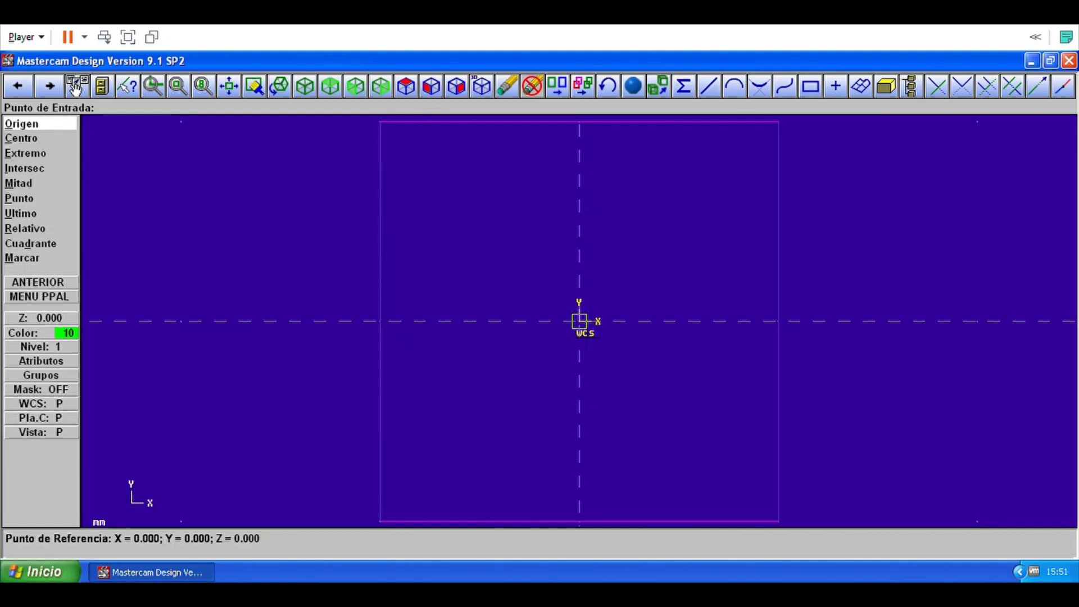
pyautogui.click(580, 321)
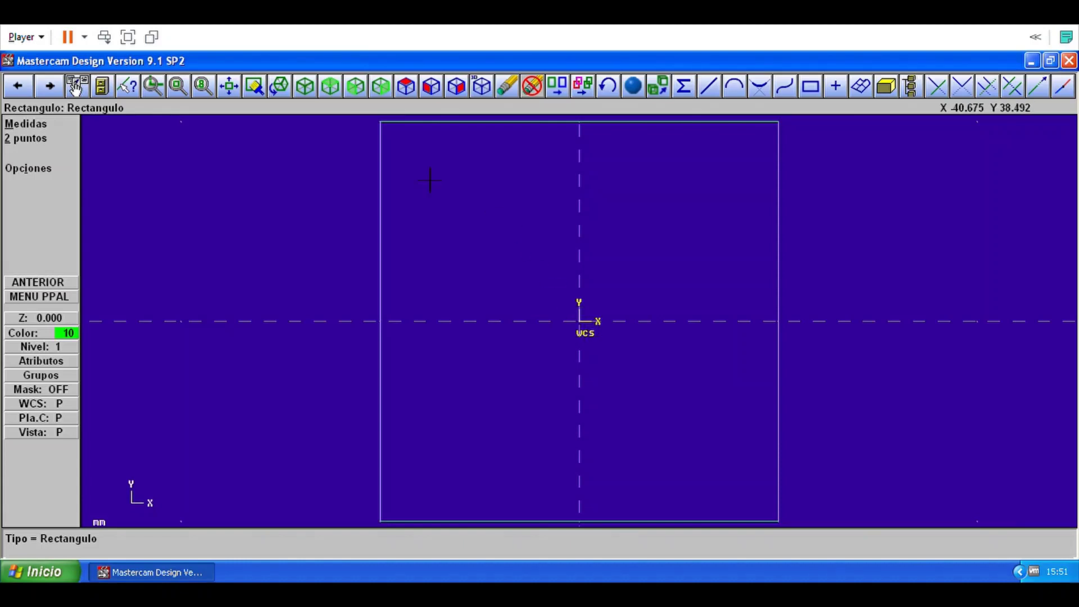
pyautogui.click(203, 87)
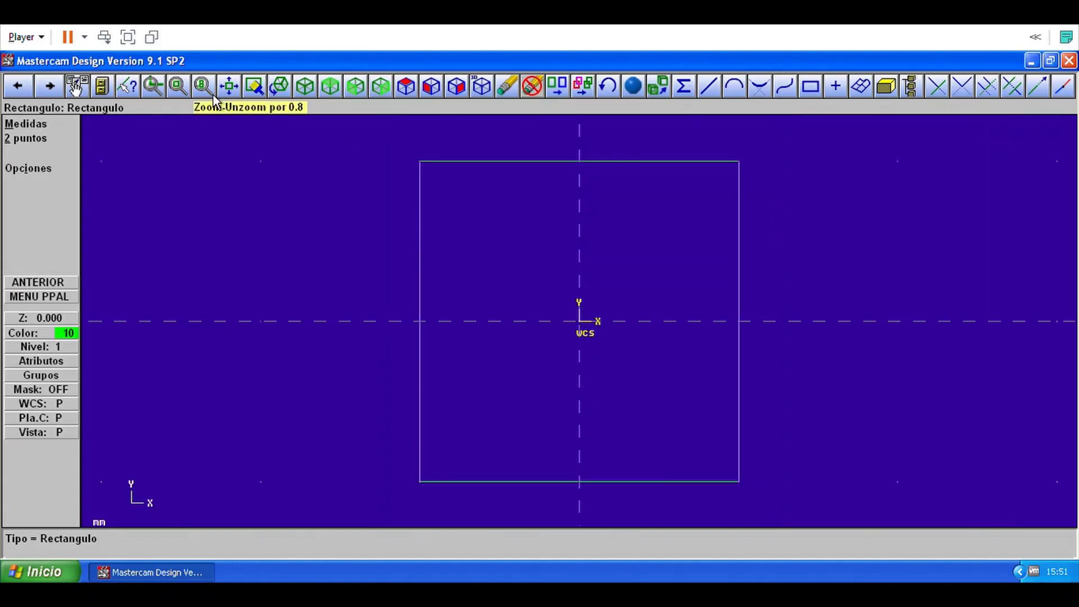
pyautogui.click(214, 95)
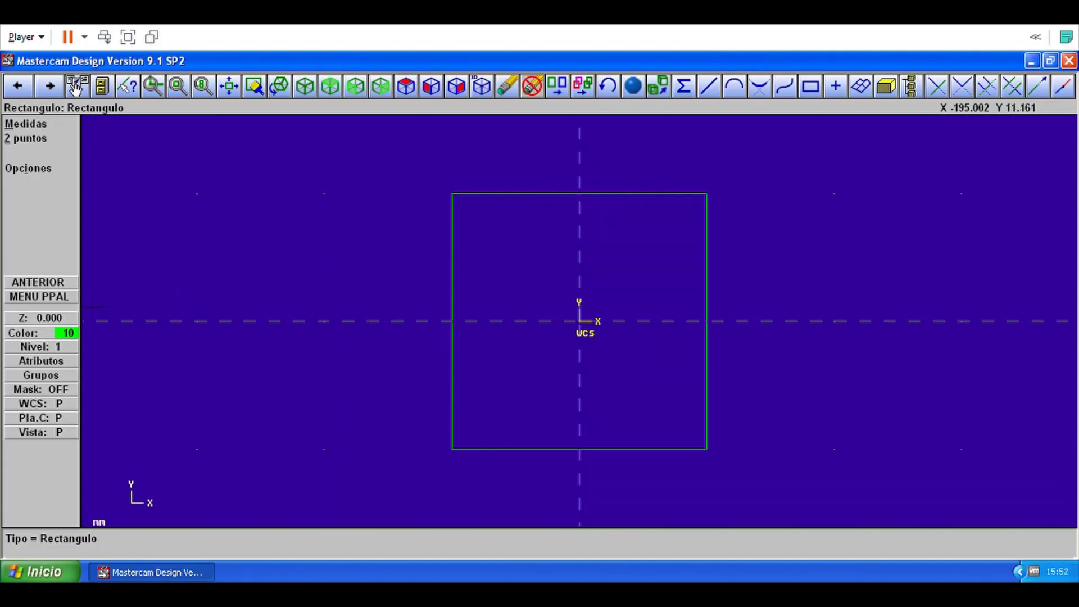
# Fillet all four corners of the square with a 12 mm radius, trimming the adjoining lines.
pyautogui.click(74, 300)
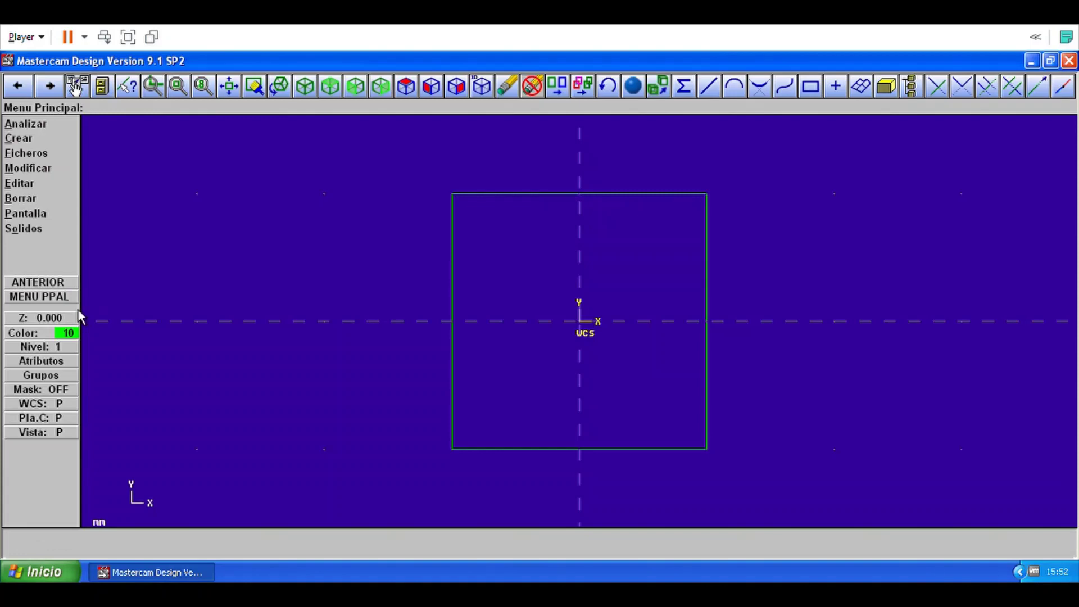
pyautogui.click(53, 147)
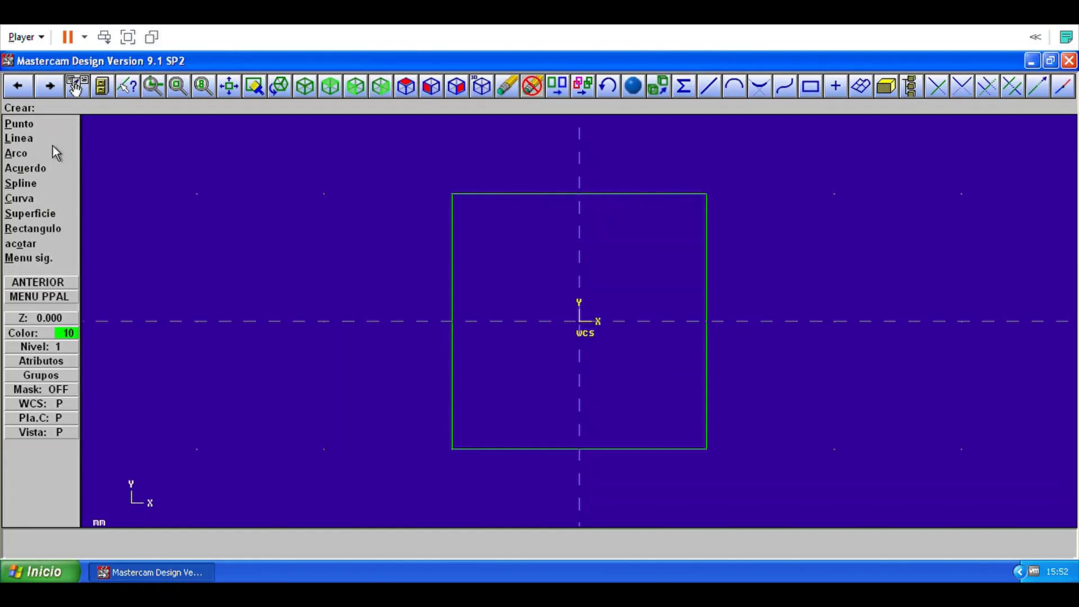
pyautogui.click(53, 180)
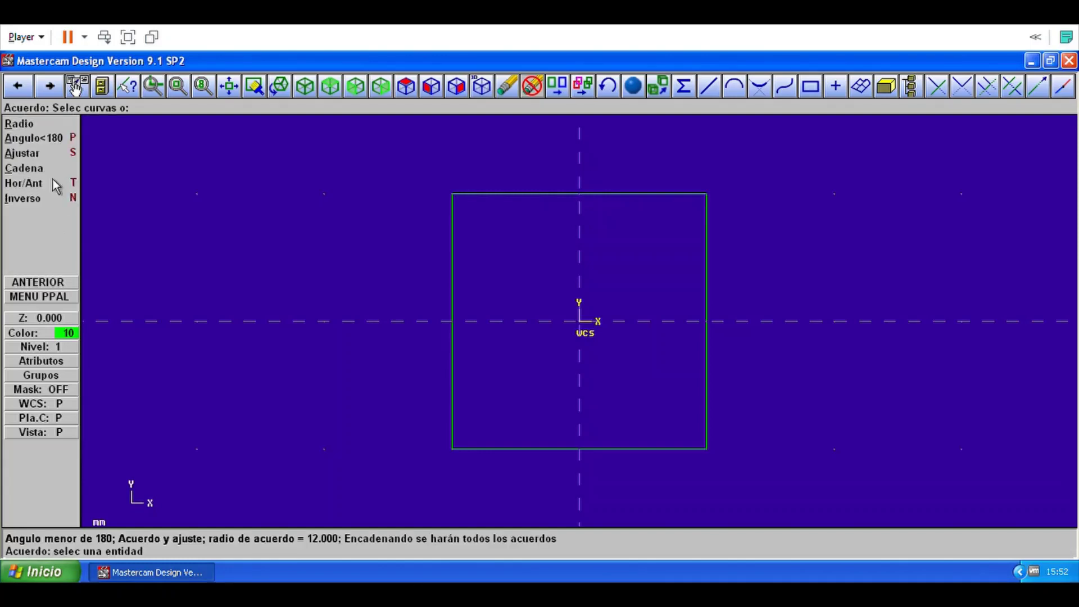
pyautogui.click(41, 136)
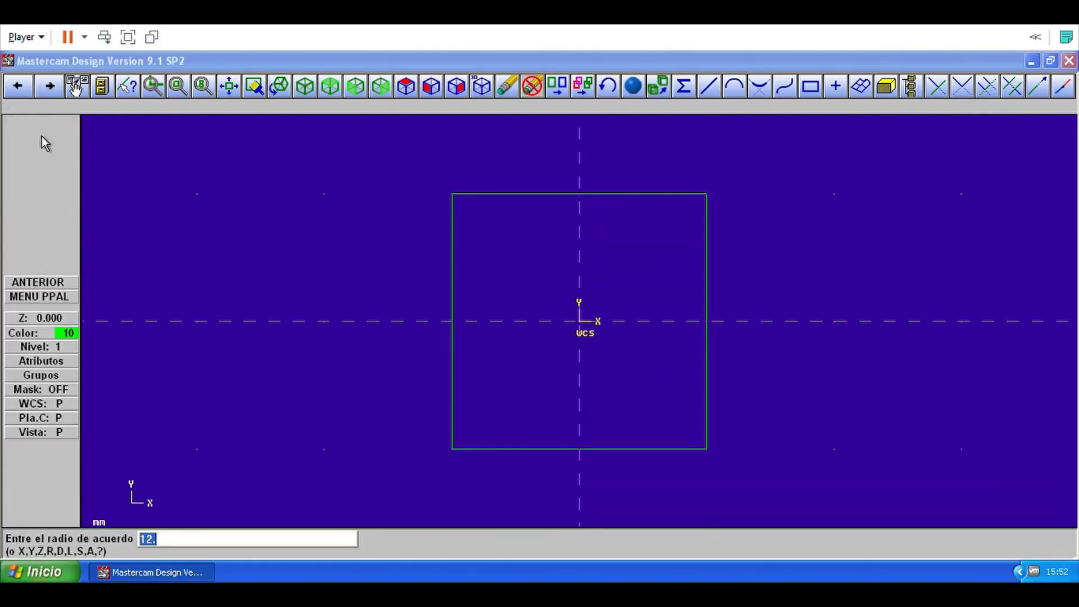
pyautogui.write('12')
pyautogui.press('Return')
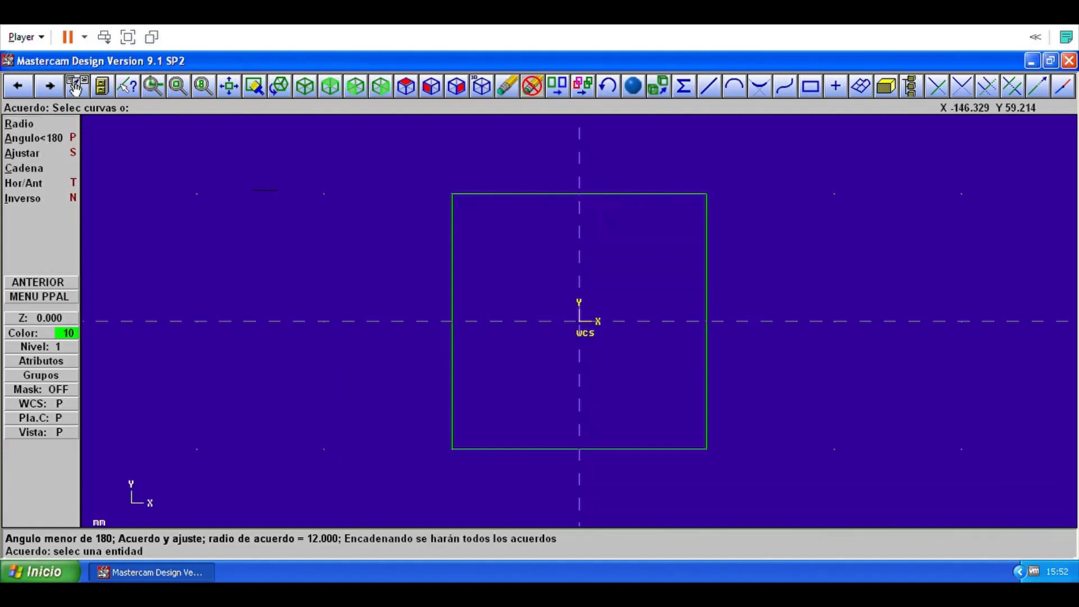
pyautogui.click(467, 257)
pyautogui.click(508, 209)
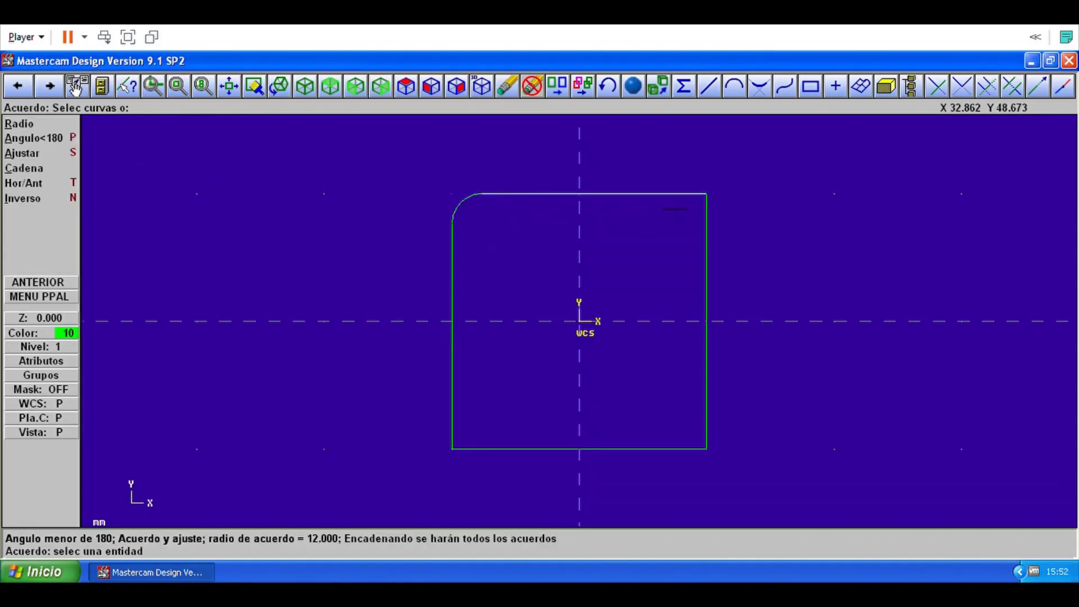
pyautogui.click(653, 215)
pyautogui.click(719, 259)
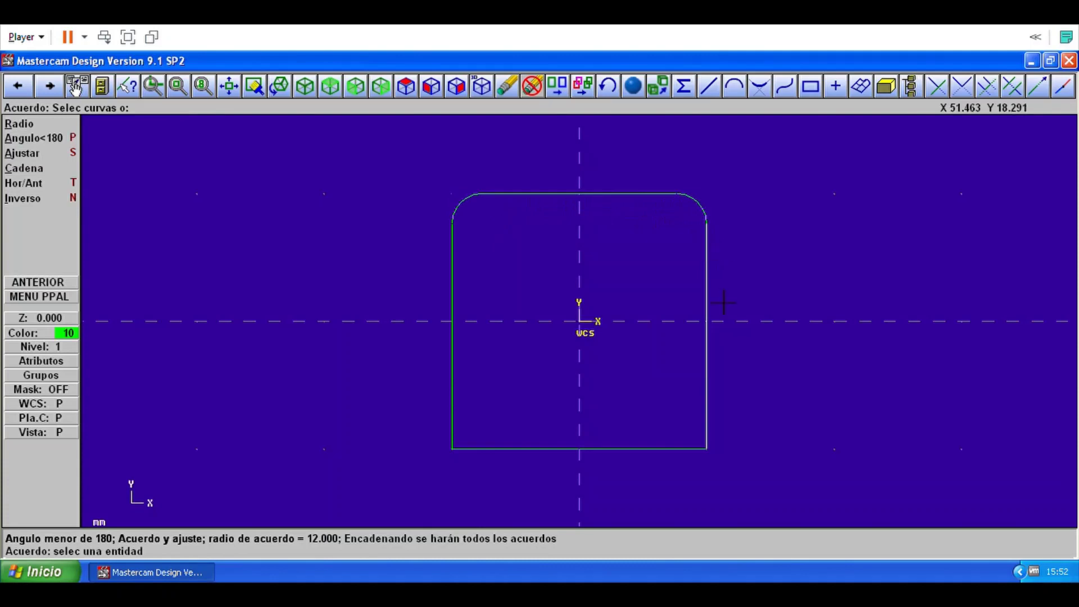
pyautogui.click(727, 422)
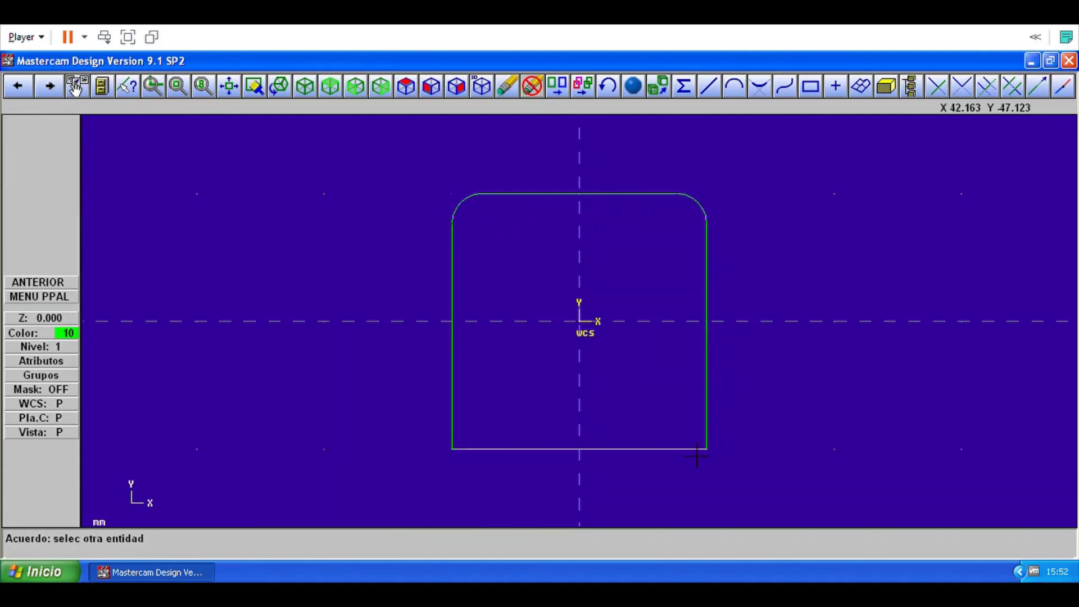
pyautogui.click(668, 450)
pyautogui.click(525, 460)
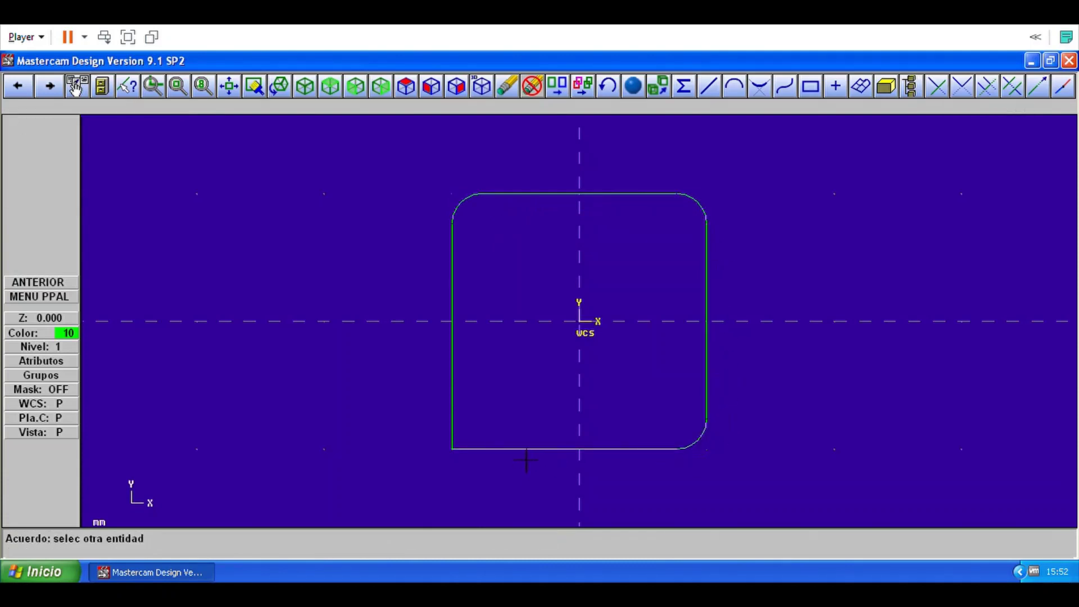
pyautogui.click(467, 425)
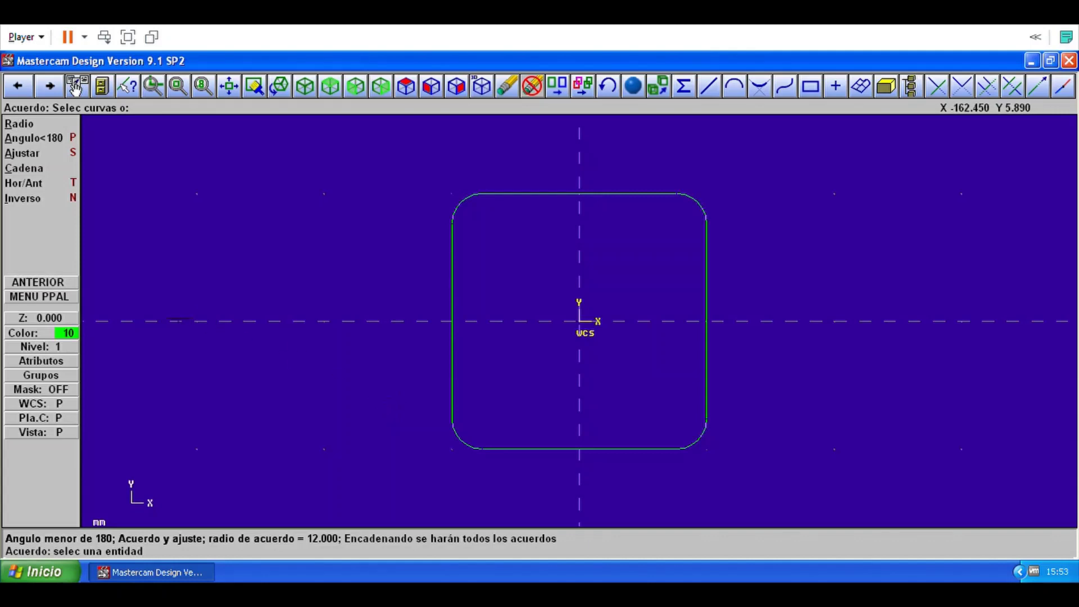
# Offset the chained rounded-square contour inward by 24 mm, making one copy on the left side of the chain direction.
pyautogui.click(62, 298)
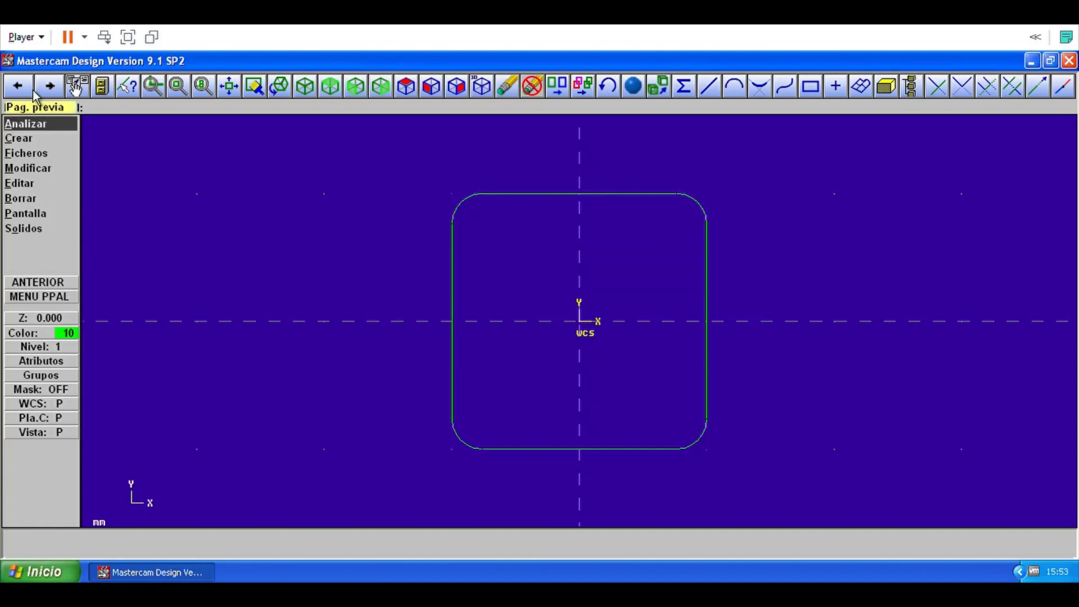
pyautogui.click(50, 197)
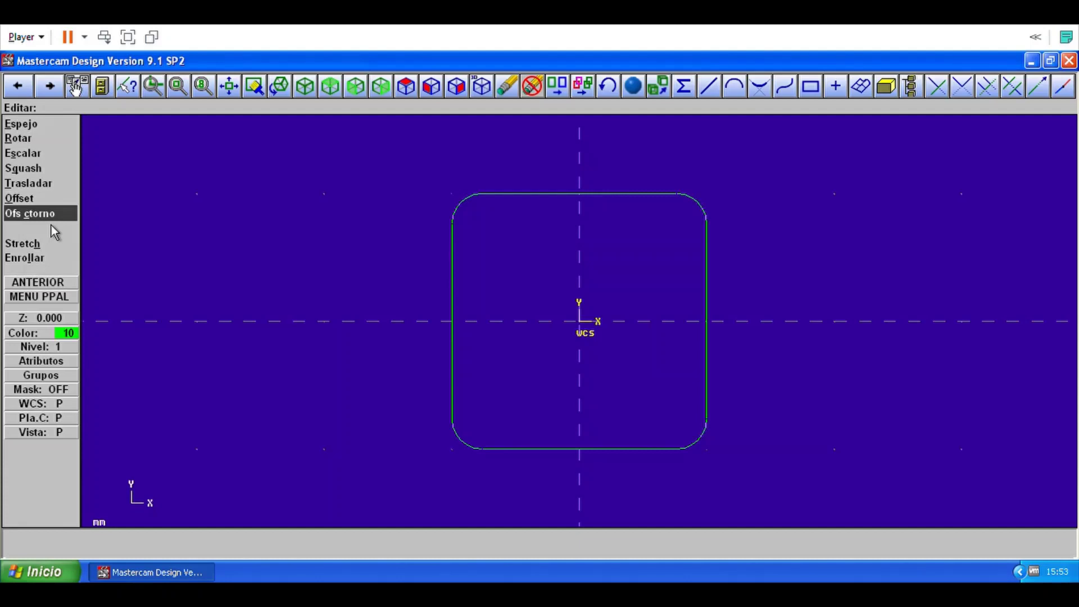
pyautogui.click(52, 224)
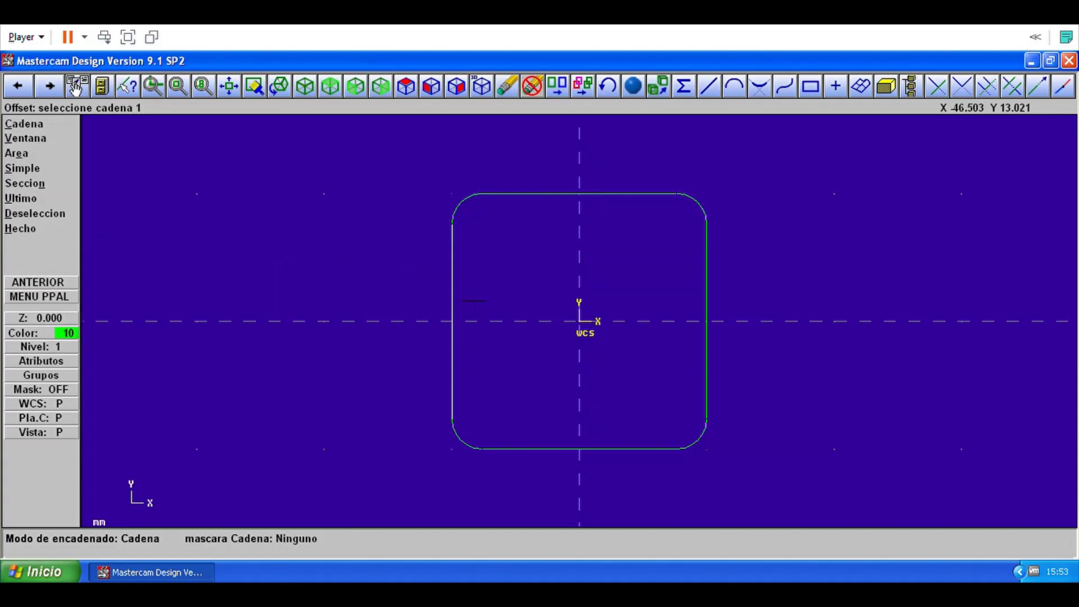
pyautogui.click(474, 300)
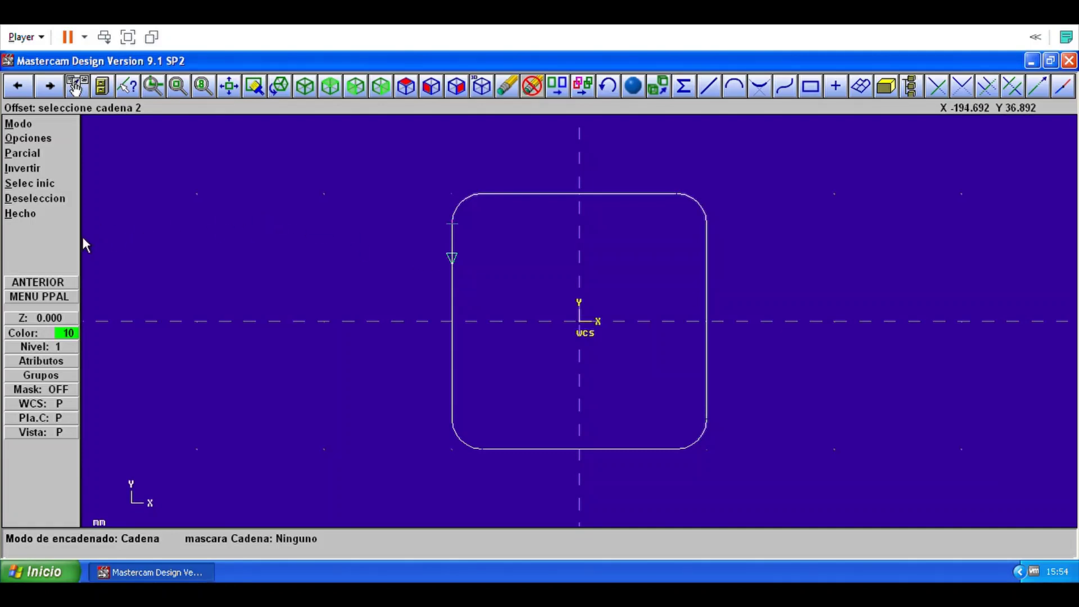
pyautogui.click(49, 228)
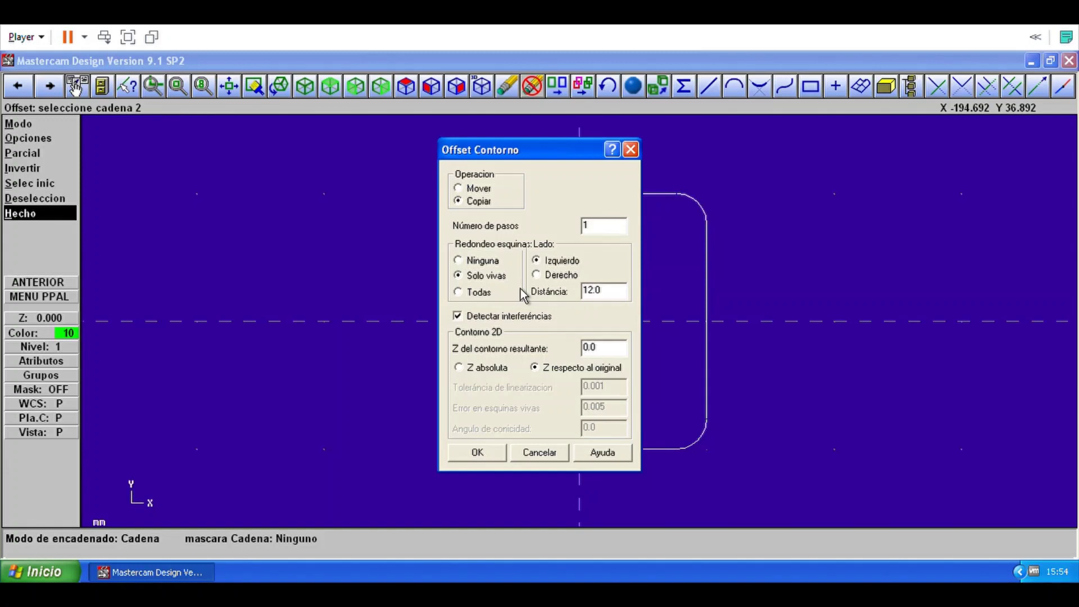
pyautogui.click(613, 295)
pyautogui.press('BackSpace')
pyautogui.press('BackSpace')
pyautogui.press('BackSpace')
pyautogui.press('BackSpace')
pyautogui.write('24')
pyautogui.press('Return')
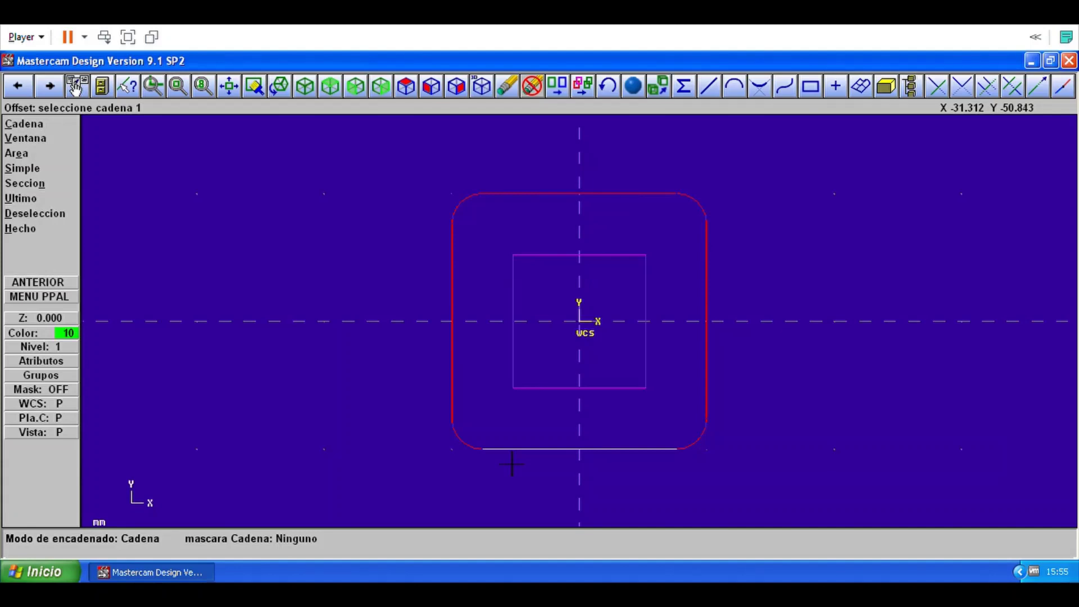
# Fillet all four corners of the inner offset square with a 2 mm radius, trimming the adjoining lines.
pyautogui.click(70, 301)
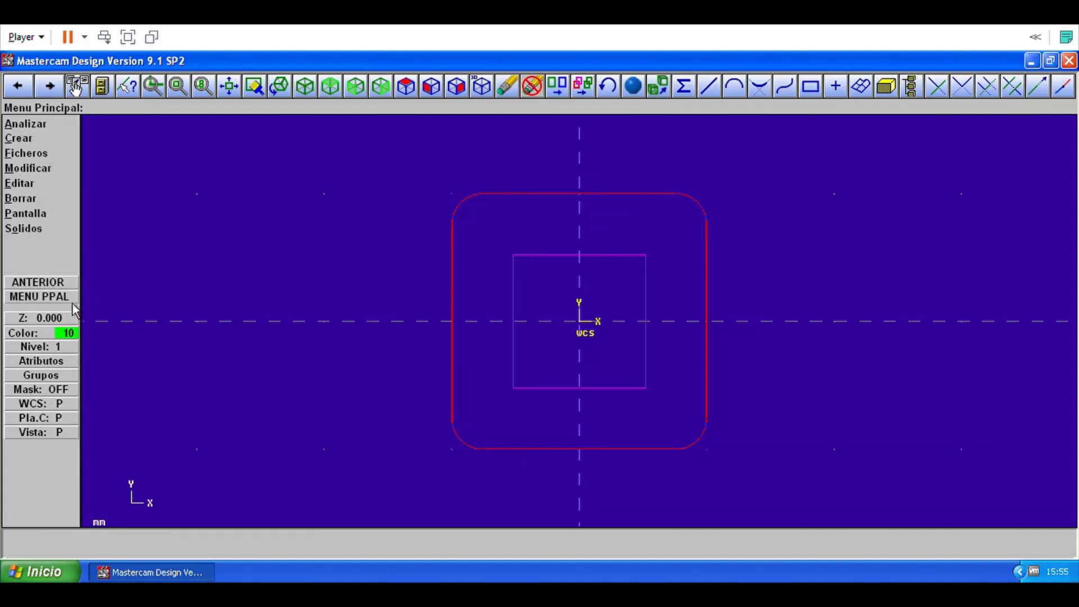
pyautogui.click(40, 147)
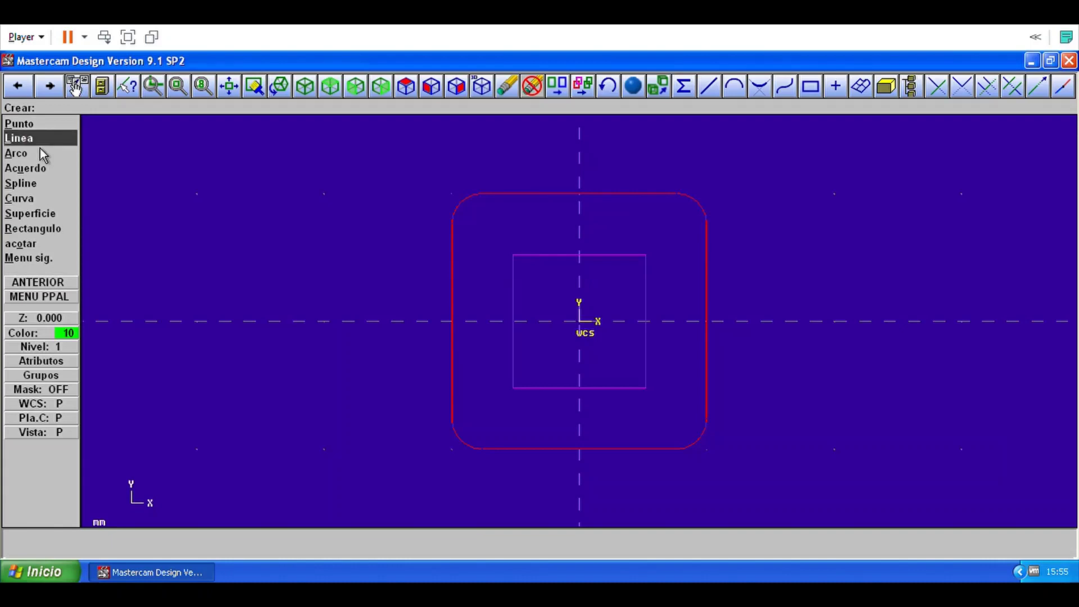
pyautogui.click(41, 169)
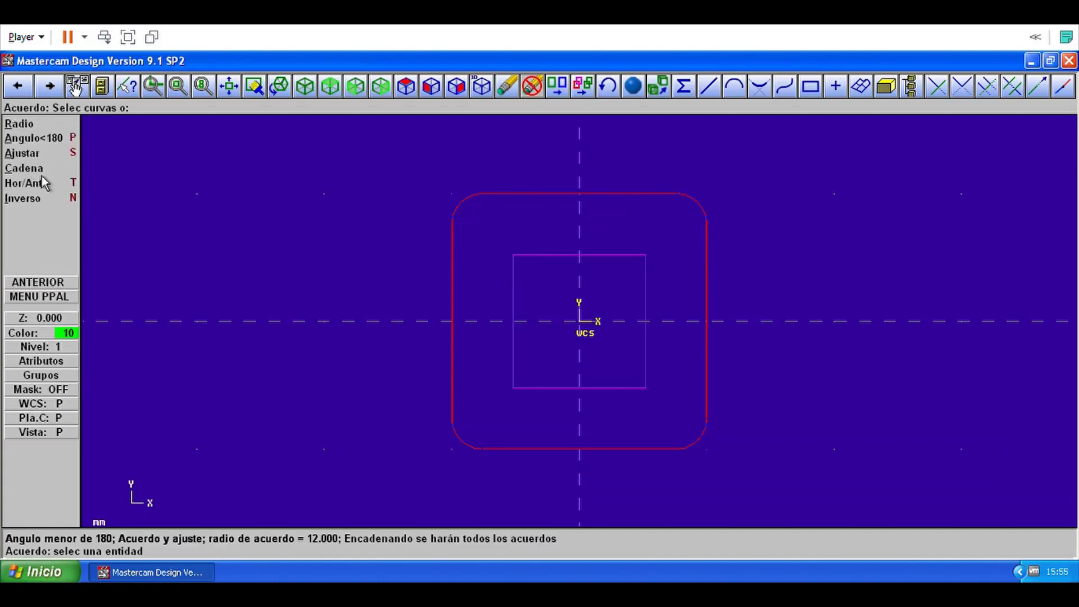
pyautogui.click(39, 133)
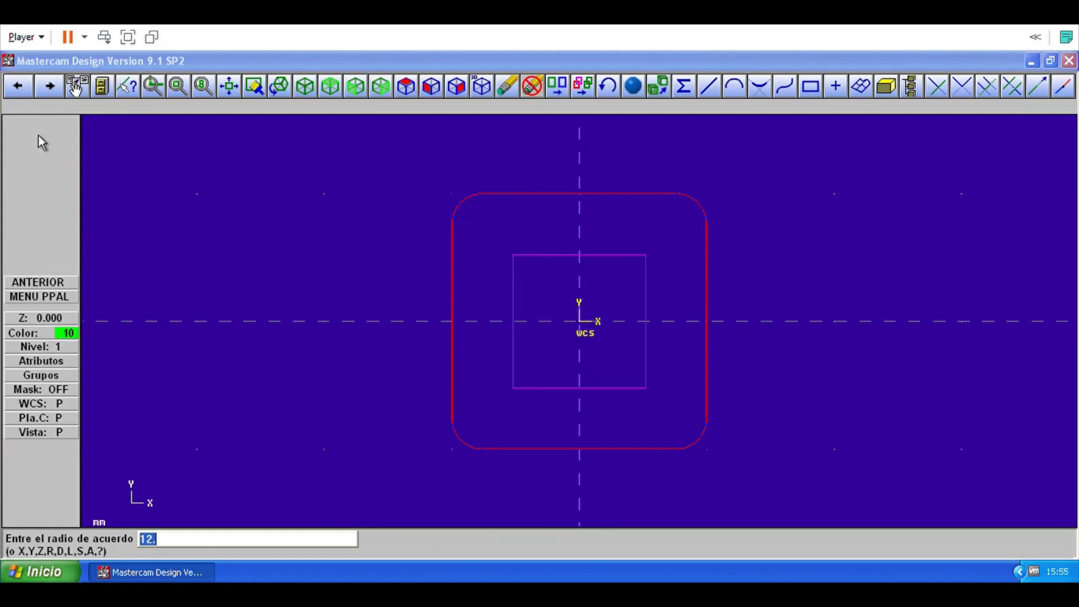
pyautogui.write('2')
pyautogui.press('Return')
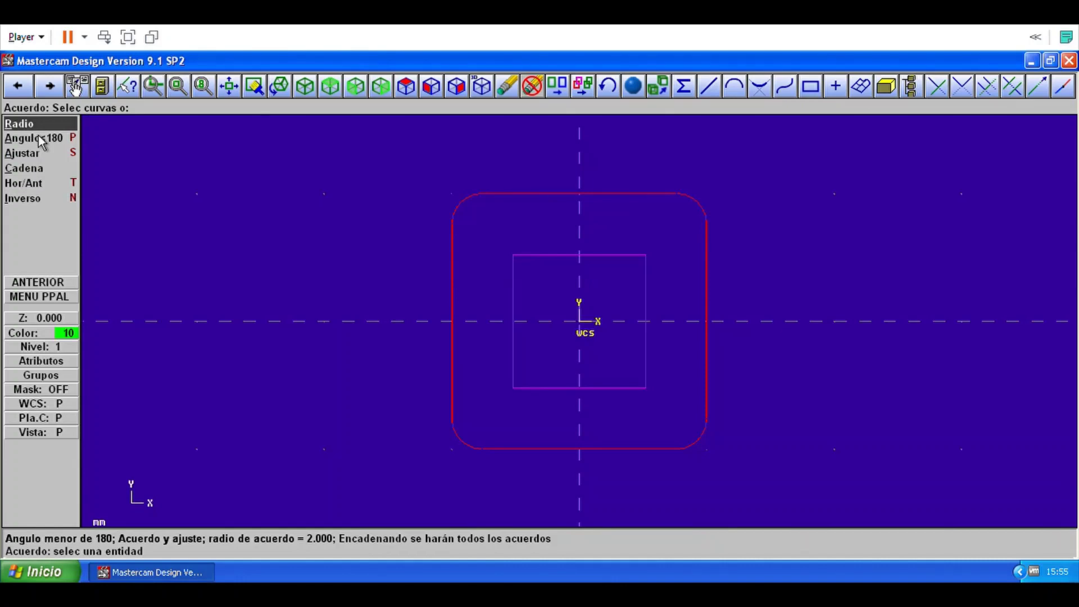
pyautogui.click(514, 294)
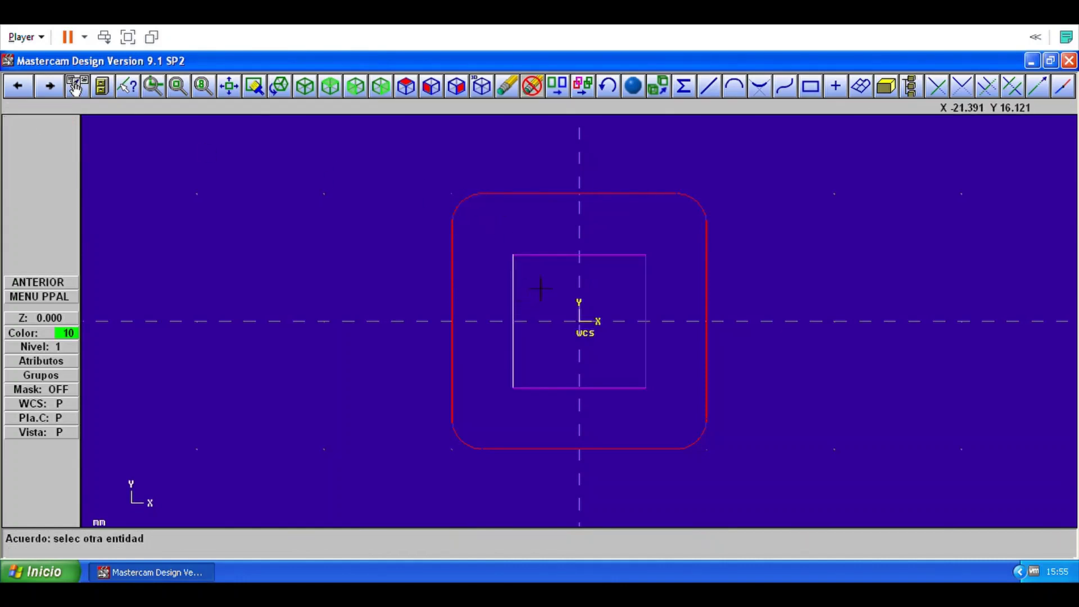
pyautogui.click(525, 256)
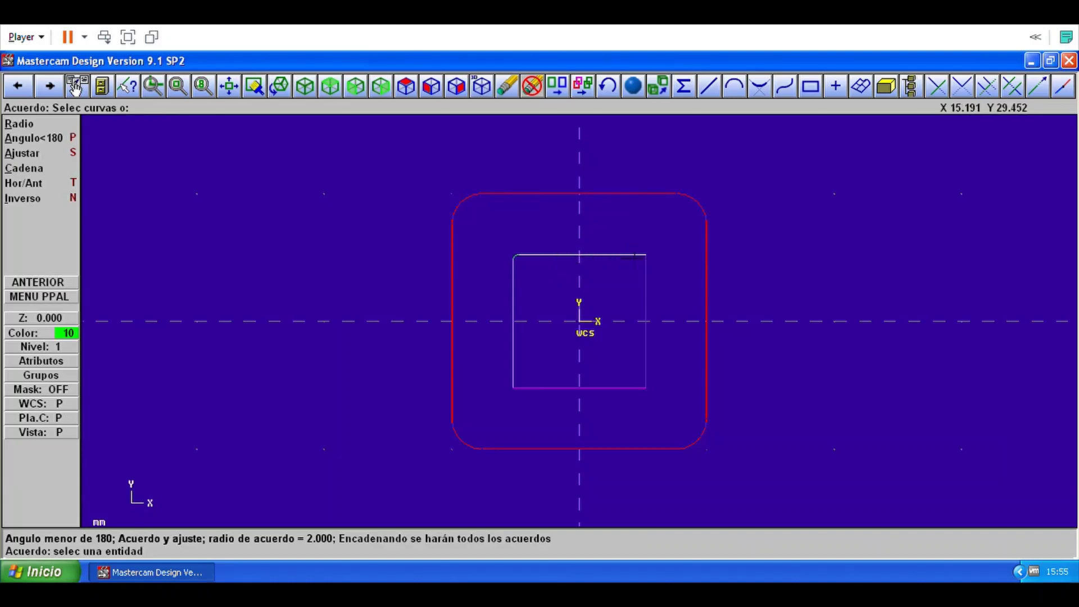
pyautogui.click(641, 259)
pyautogui.click(666, 290)
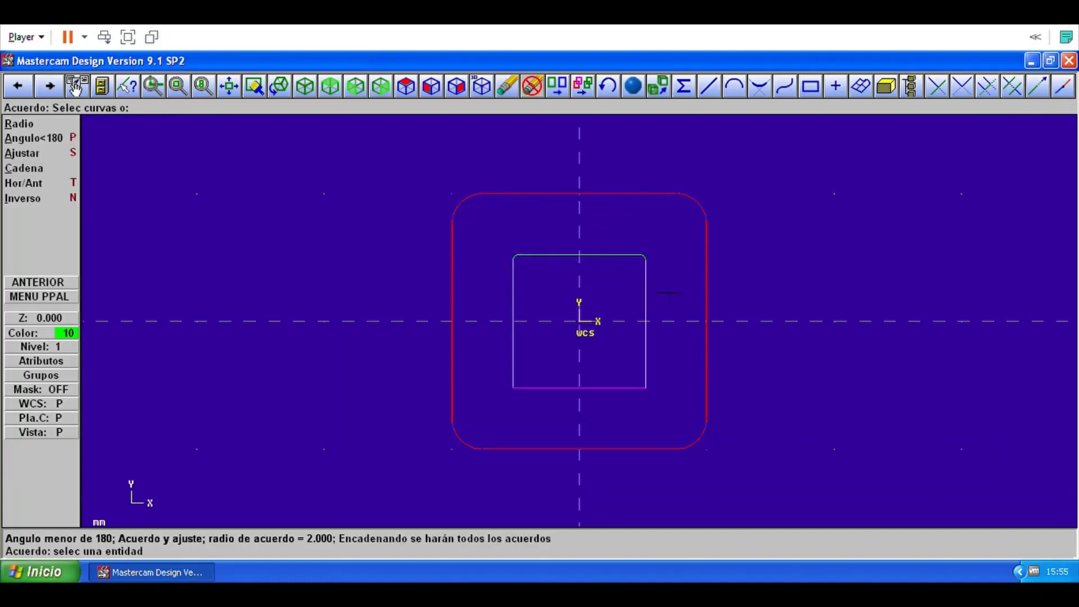
pyautogui.click(647, 361)
pyautogui.click(638, 389)
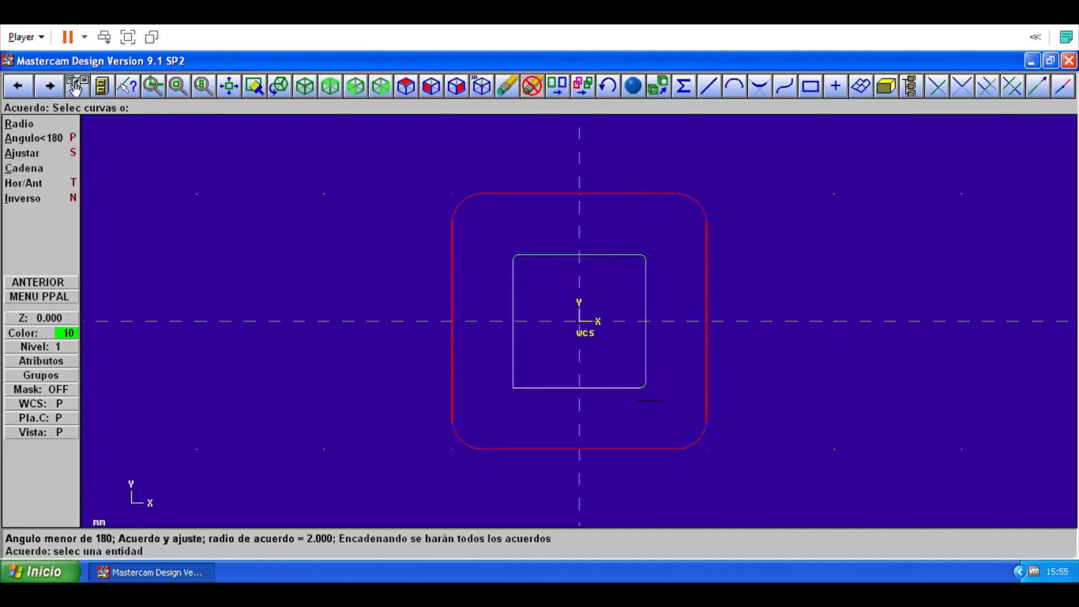
pyautogui.click(530, 387)
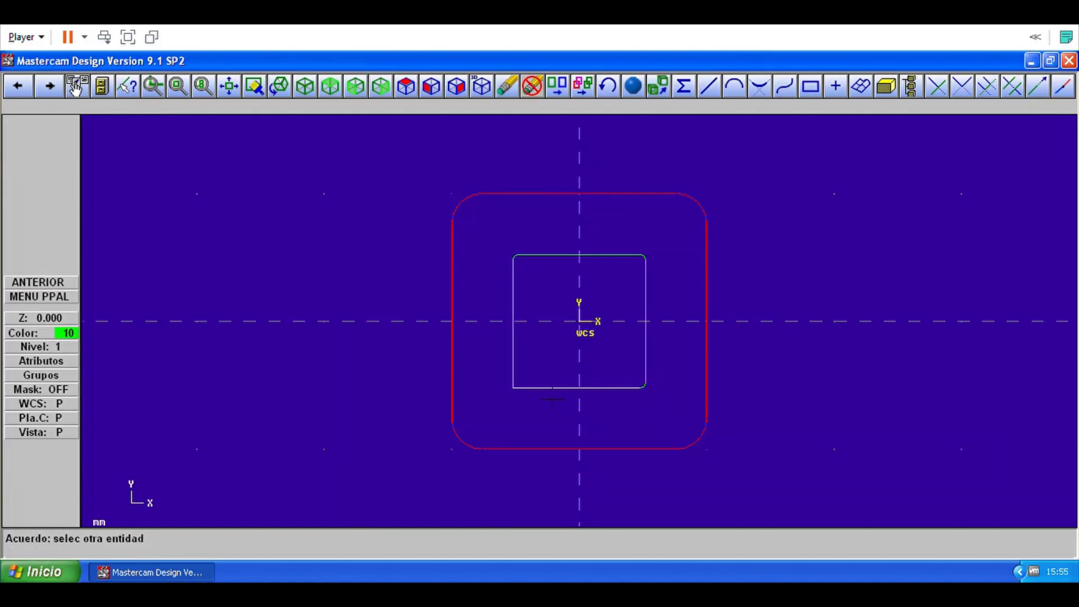
pyautogui.click(520, 380)
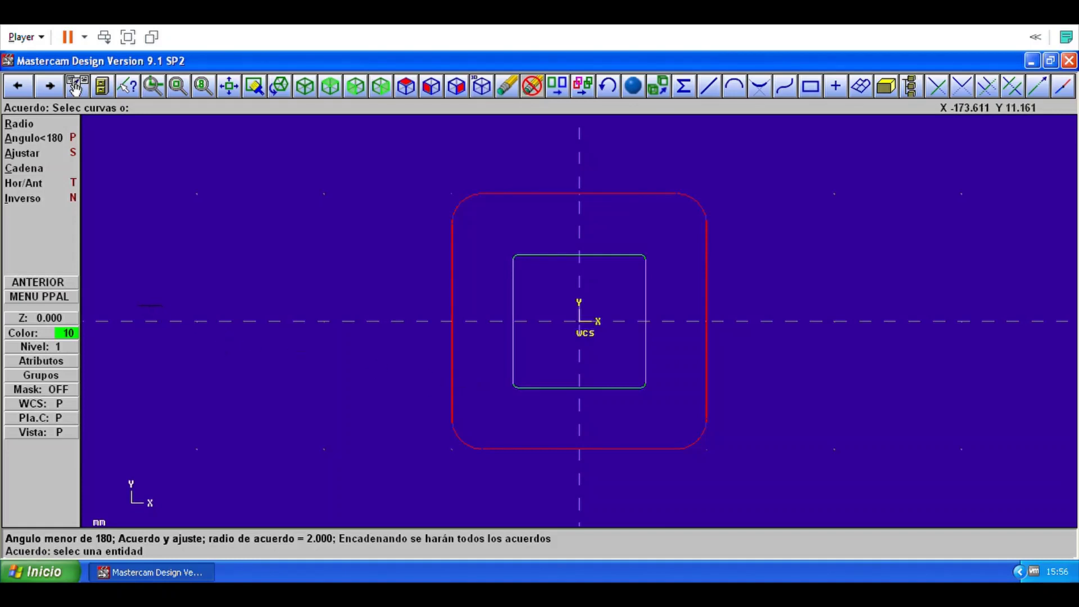
# Offset the chained 2 mm-filleted inner contour inward by 10 mm, making one copy on the left side of the chain direction.
pyautogui.click(73, 303)
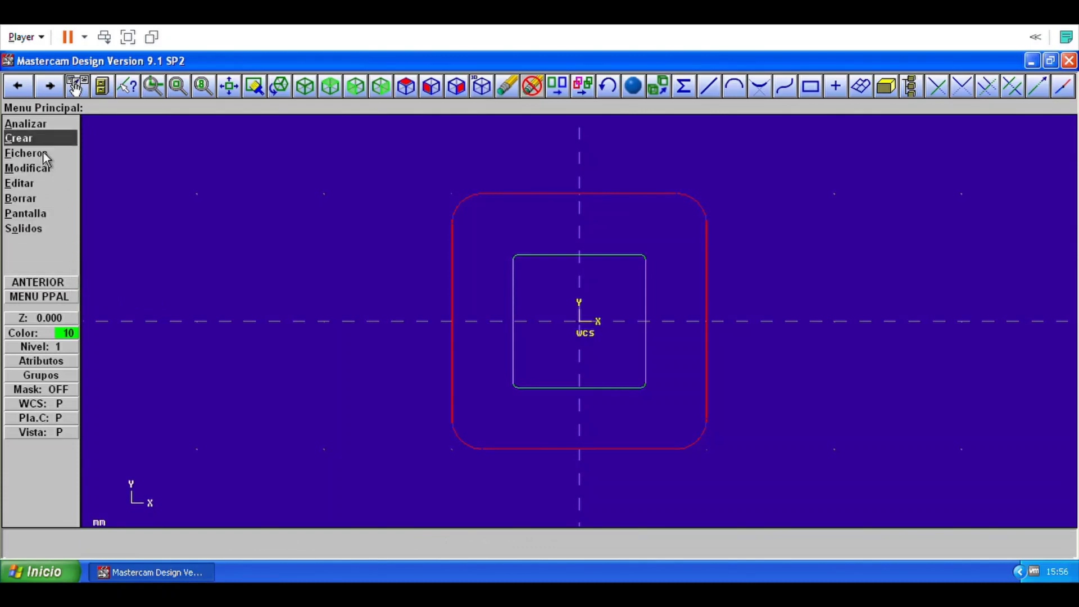
pyautogui.click(43, 192)
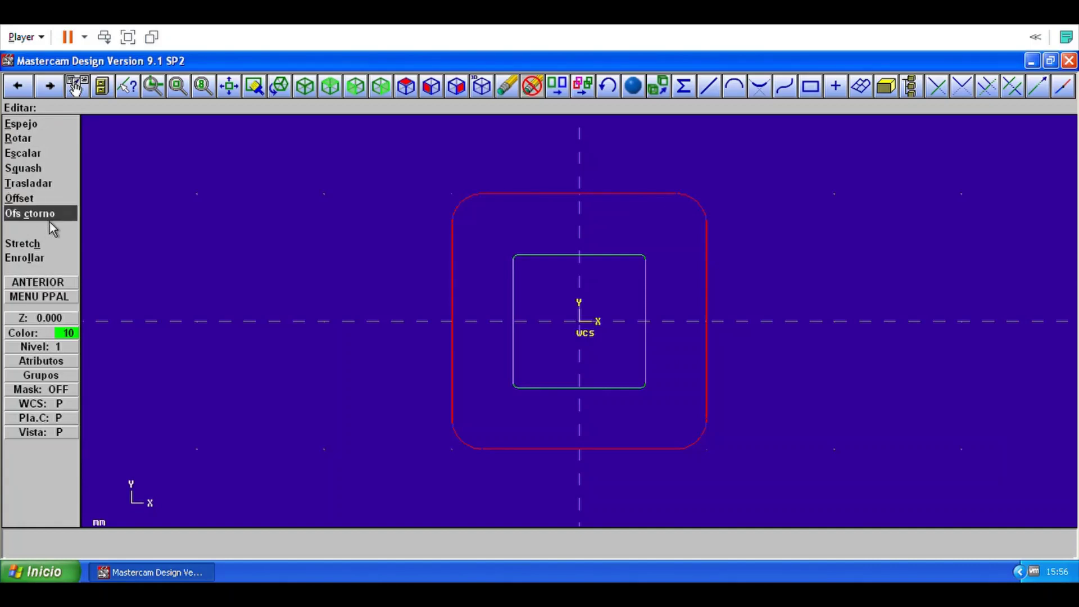
pyautogui.click(50, 220)
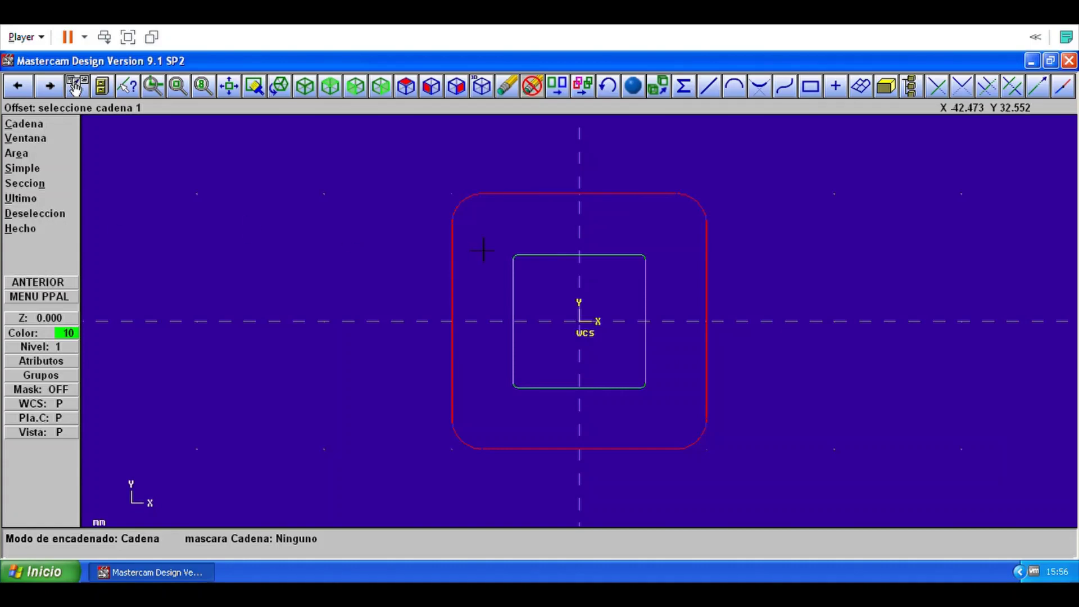
pyautogui.click(512, 276)
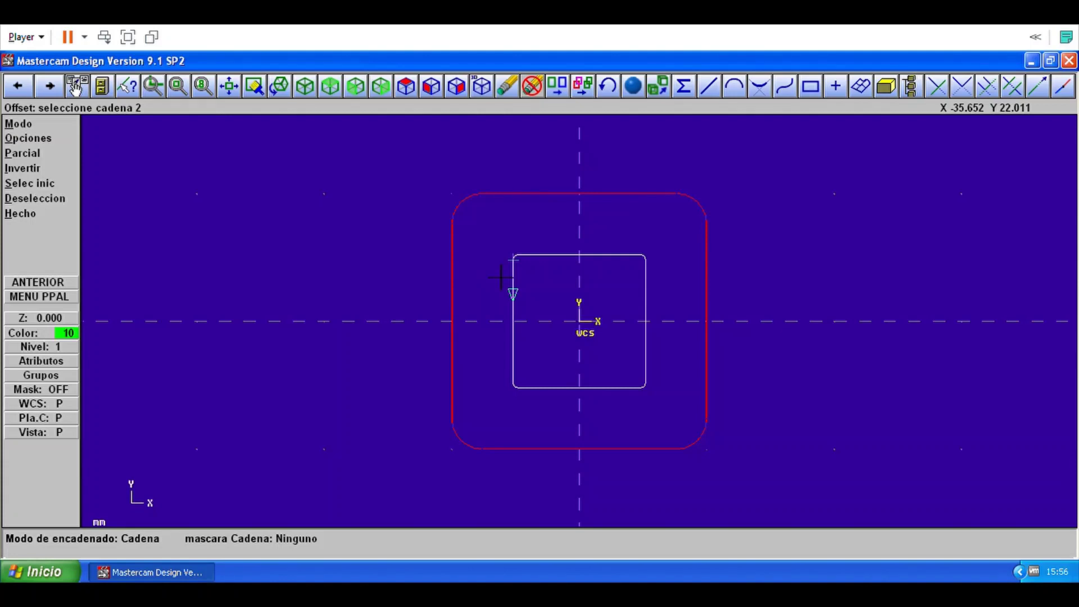
pyautogui.click(40, 214)
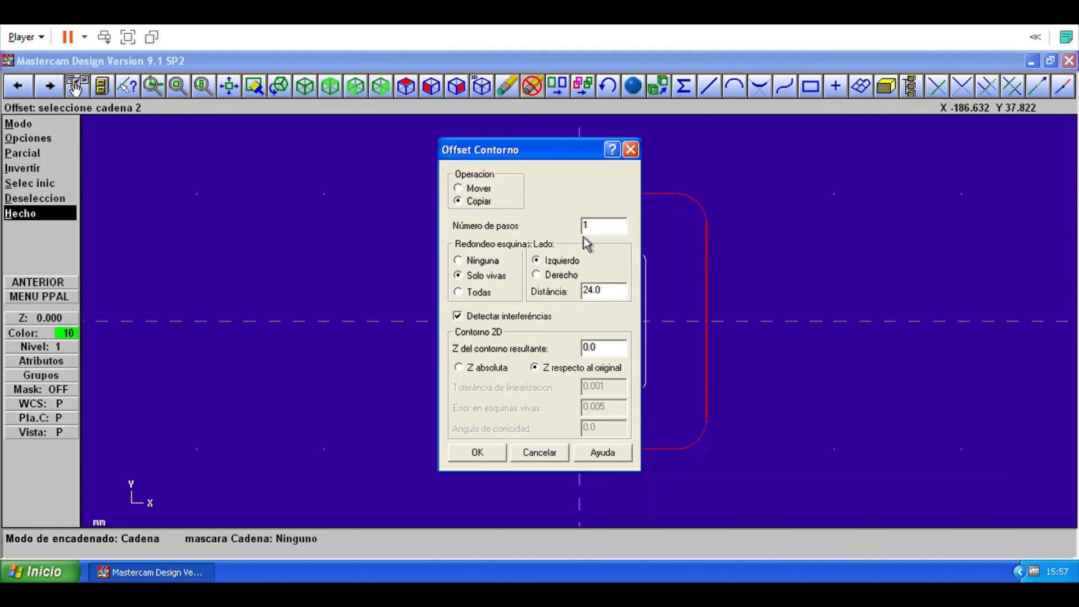
pyautogui.click(616, 300)
pyautogui.press('BackSpace')
pyautogui.press('BackSpace')
pyautogui.press('BackSpace')
pyautogui.press('BackSpace')
pyautogui.write('10')
pyautogui.click(502, 457)
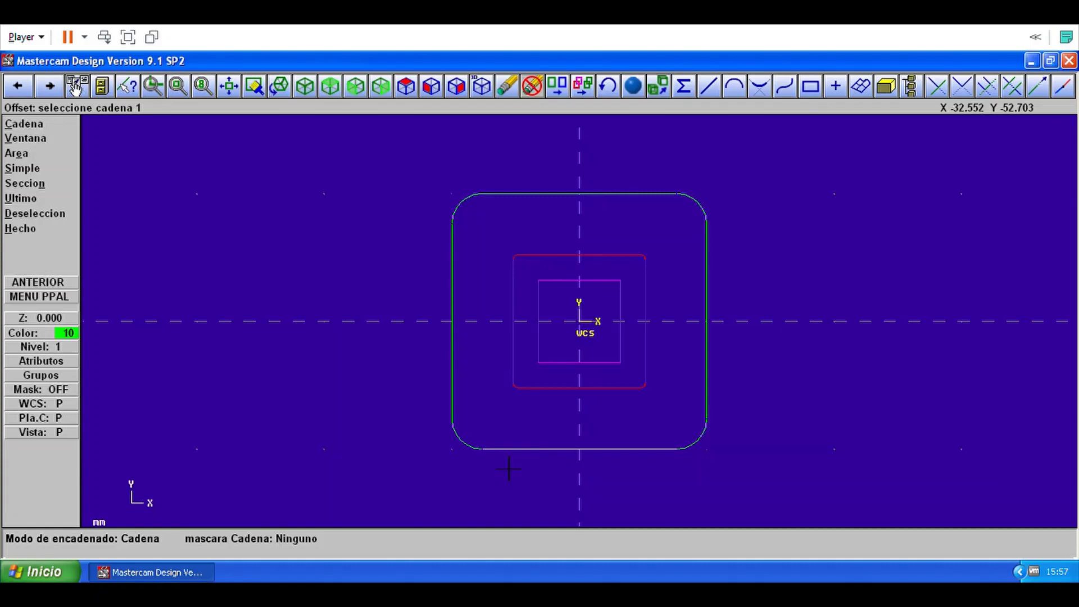
# Fillet all four corners of the innermost square with a 2 mm radius, trimming the adjoining lines.
pyautogui.click(52, 304)
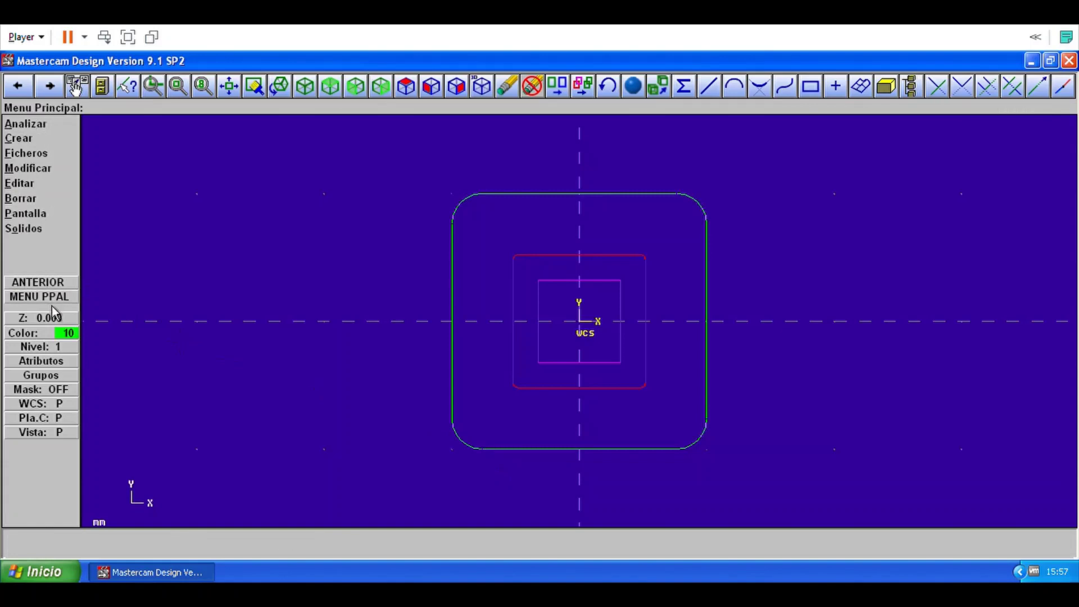
pyautogui.click(74, 139)
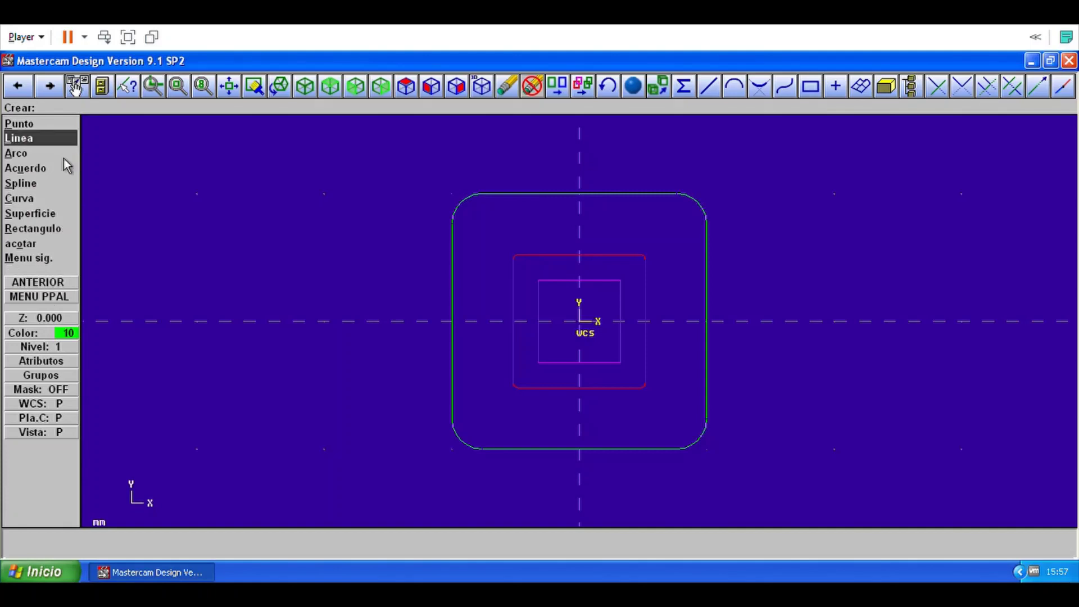
pyautogui.click(55, 169)
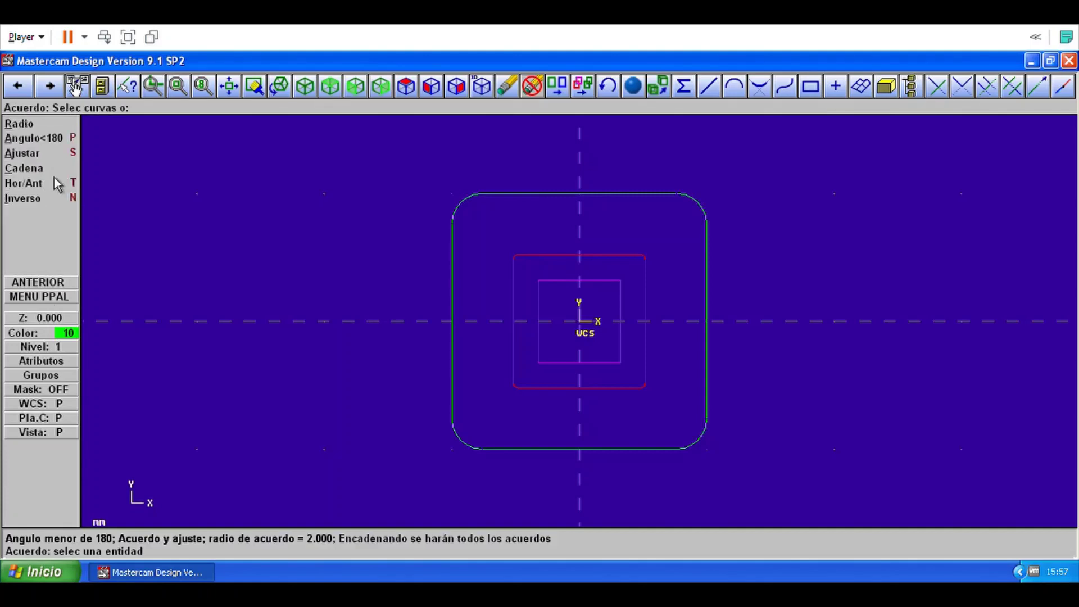
pyautogui.click(34, 124)
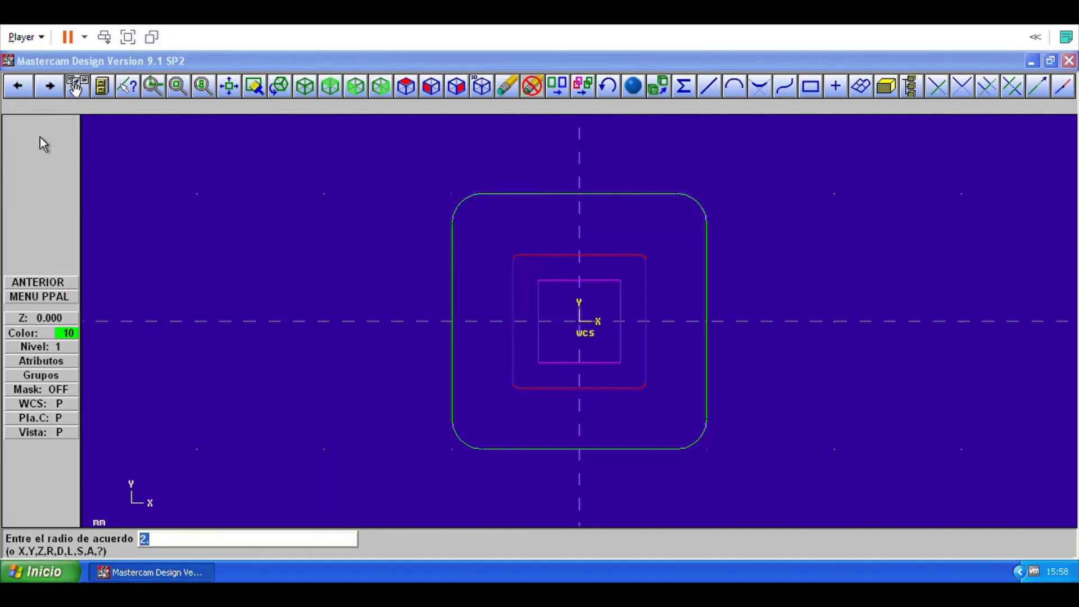
pyautogui.write('2')
pyautogui.press('Return')
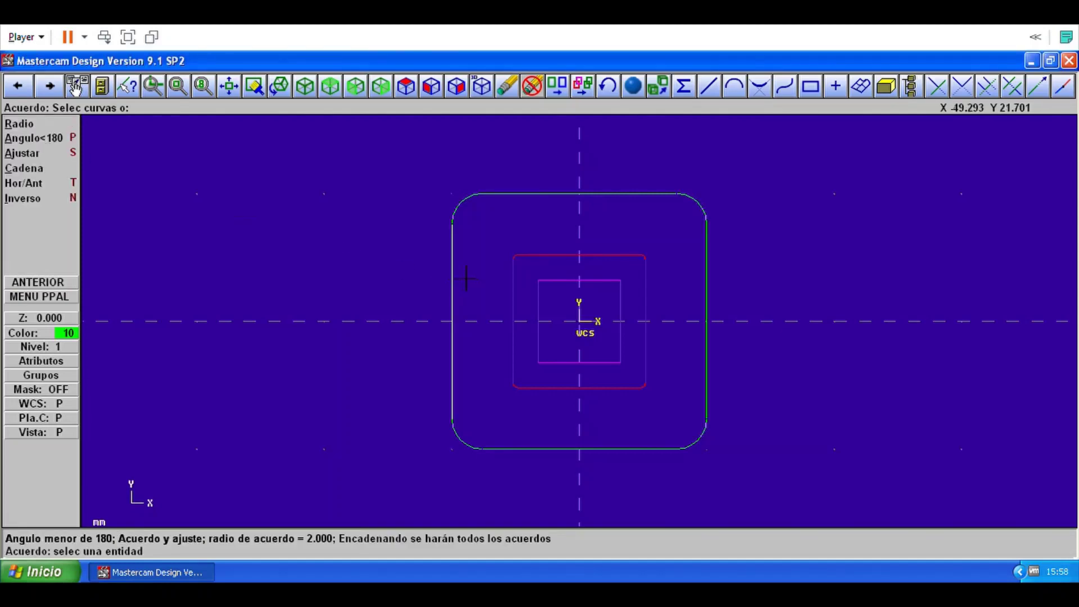
pyautogui.click(556, 313)
pyautogui.click(591, 280)
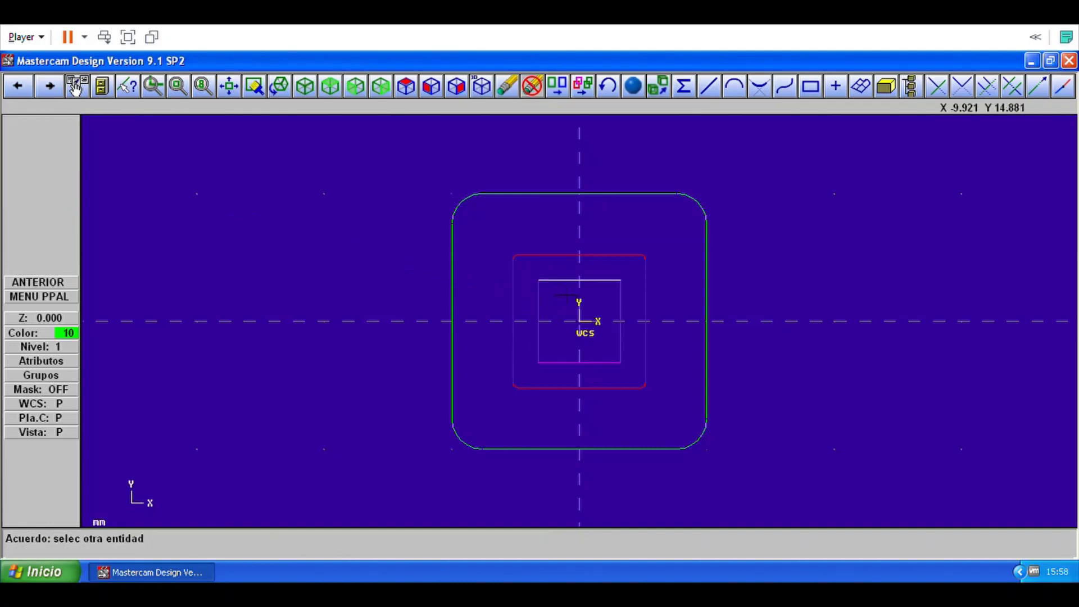
pyautogui.click(617, 292)
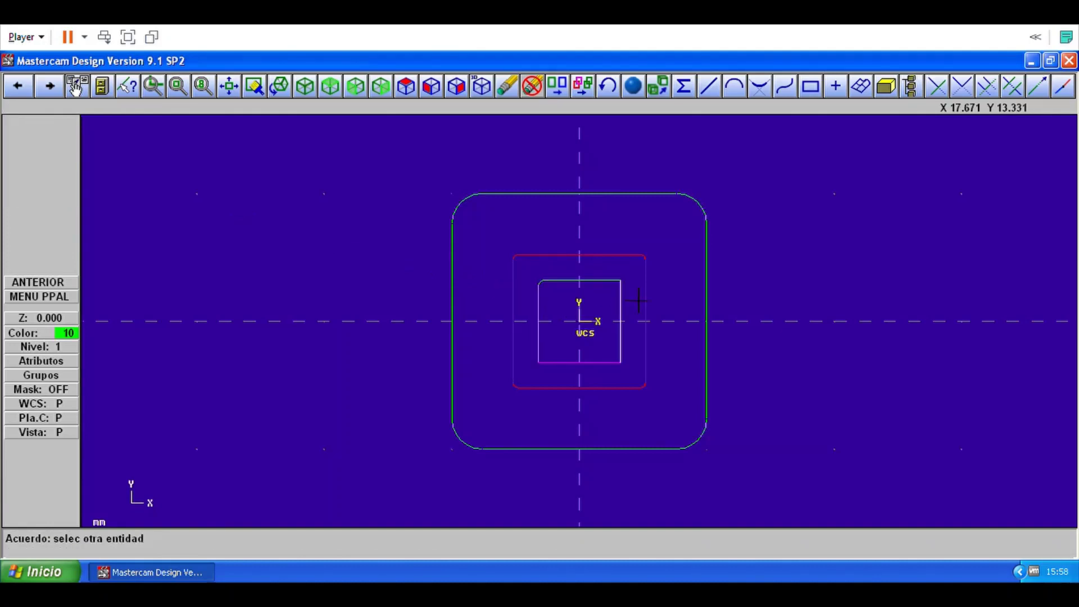
pyautogui.click(631, 314)
pyautogui.click(624, 355)
pyautogui.click(587, 363)
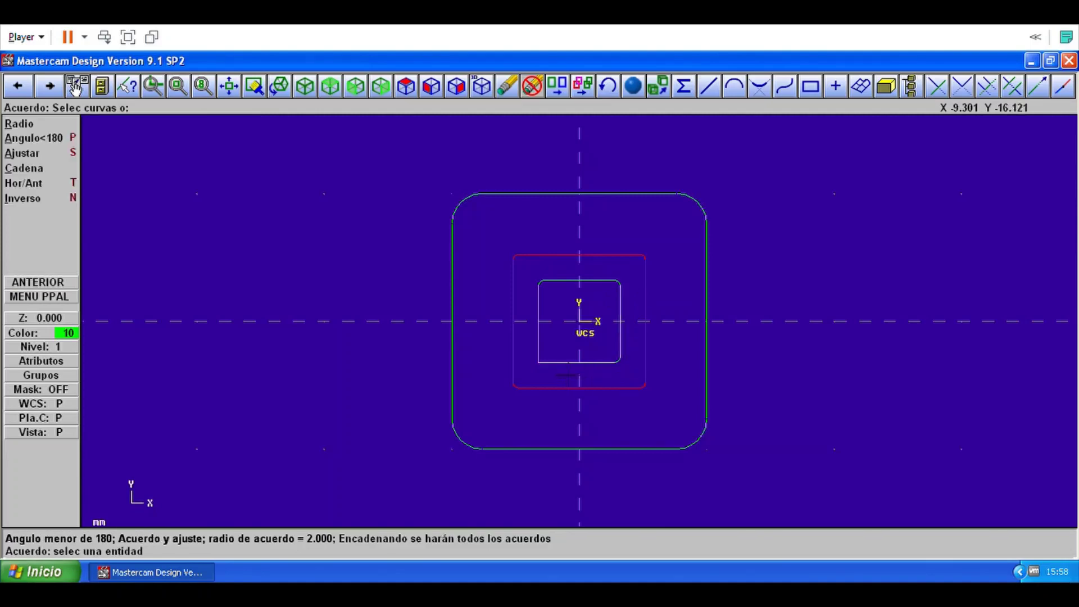
pyautogui.click(538, 337)
pyautogui.click(557, 363)
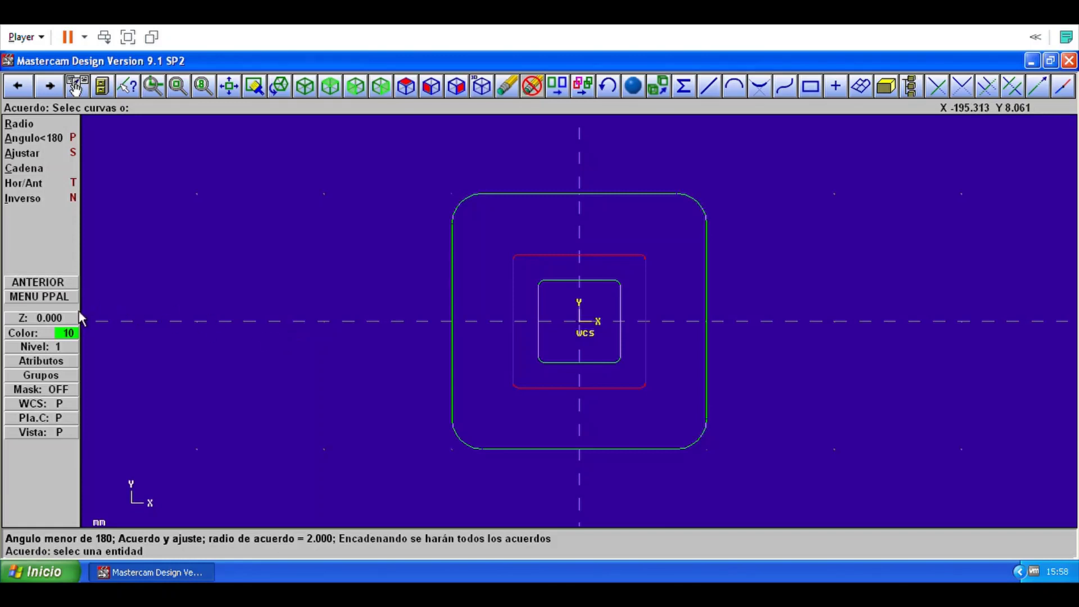
# Switch to the isometric view and start a solid extrusion with the outer rounded-square contour as its chain.
pyautogui.click(66, 297)
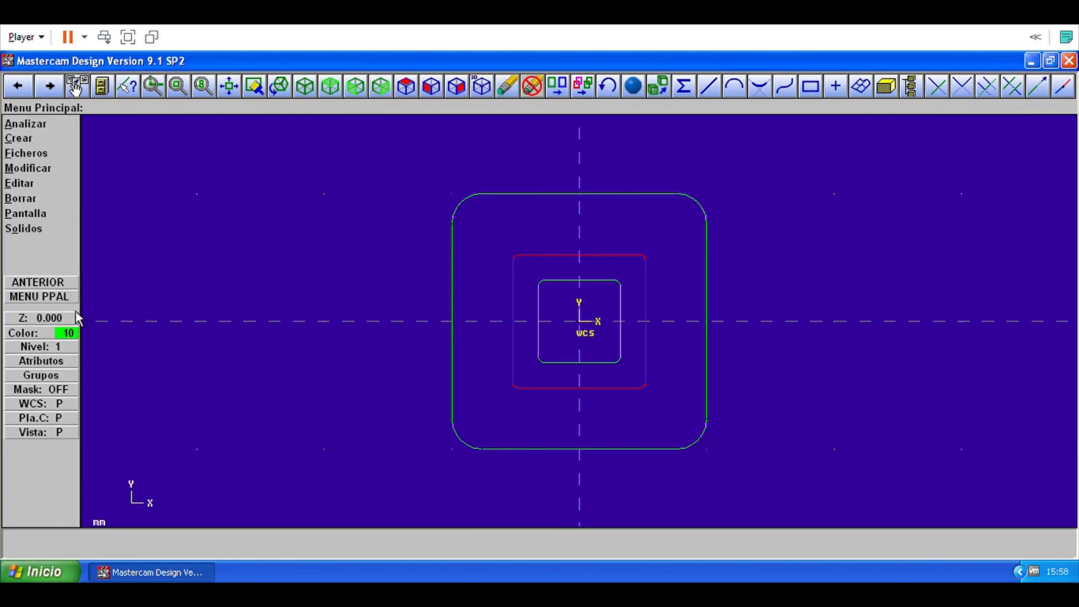
pyautogui.click(39, 229)
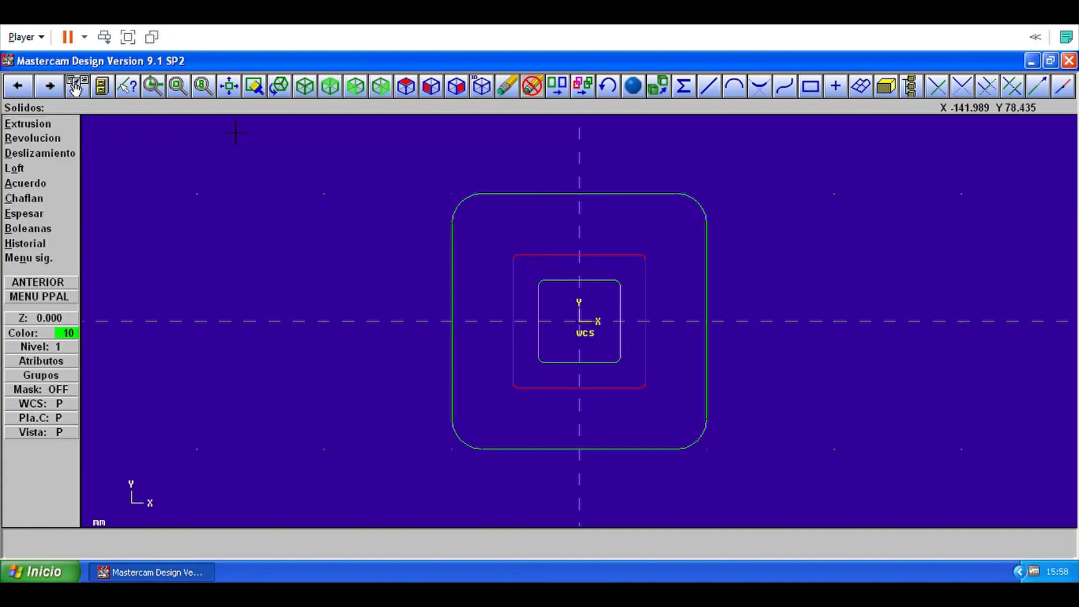
pyautogui.click(308, 93)
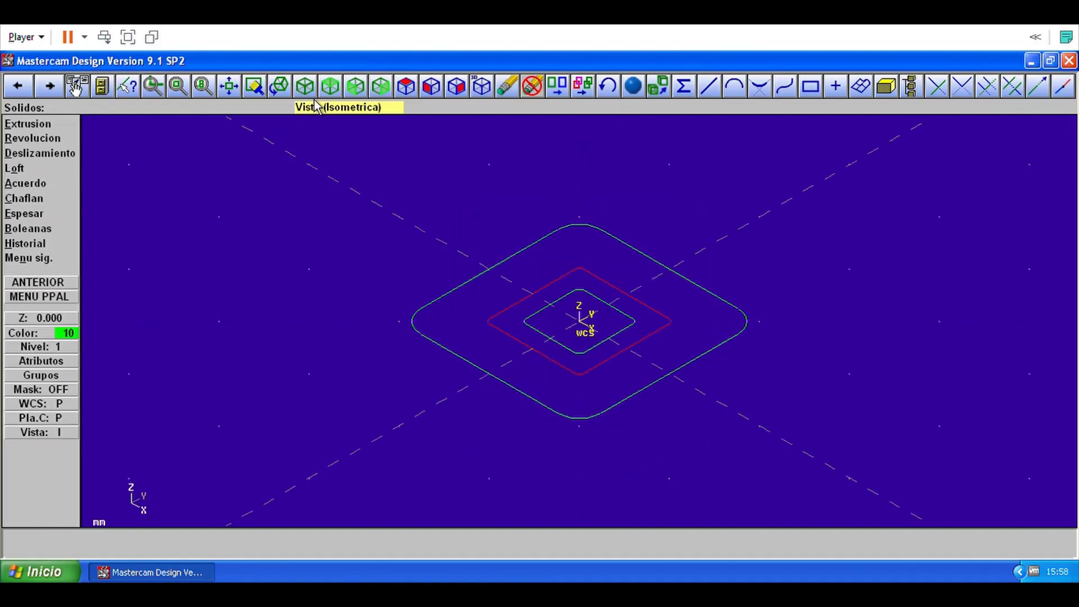
pyautogui.click(58, 130)
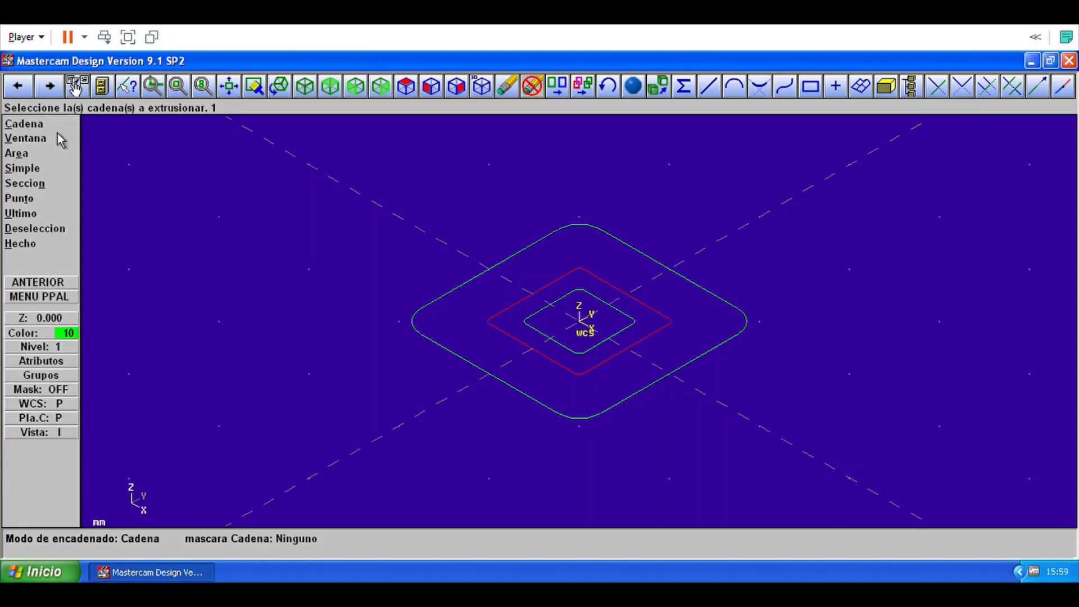
pyautogui.click(470, 375)
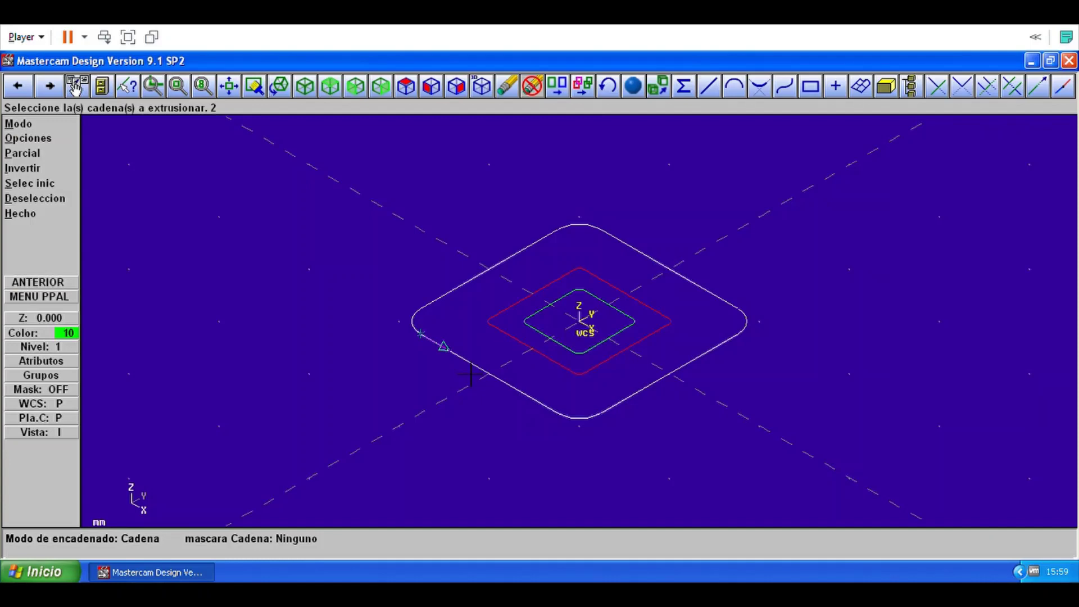
pyautogui.click(62, 222)
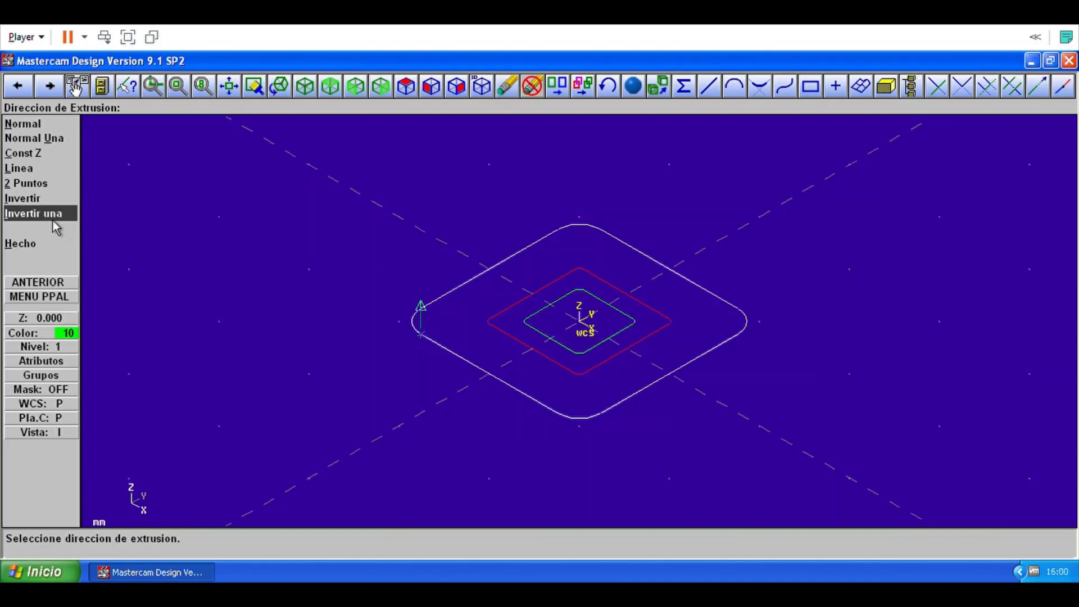
# Invert the extrusion direction of the outer contour's chain so it points downward along Z, and accept the direction.
pyautogui.click(53, 218)
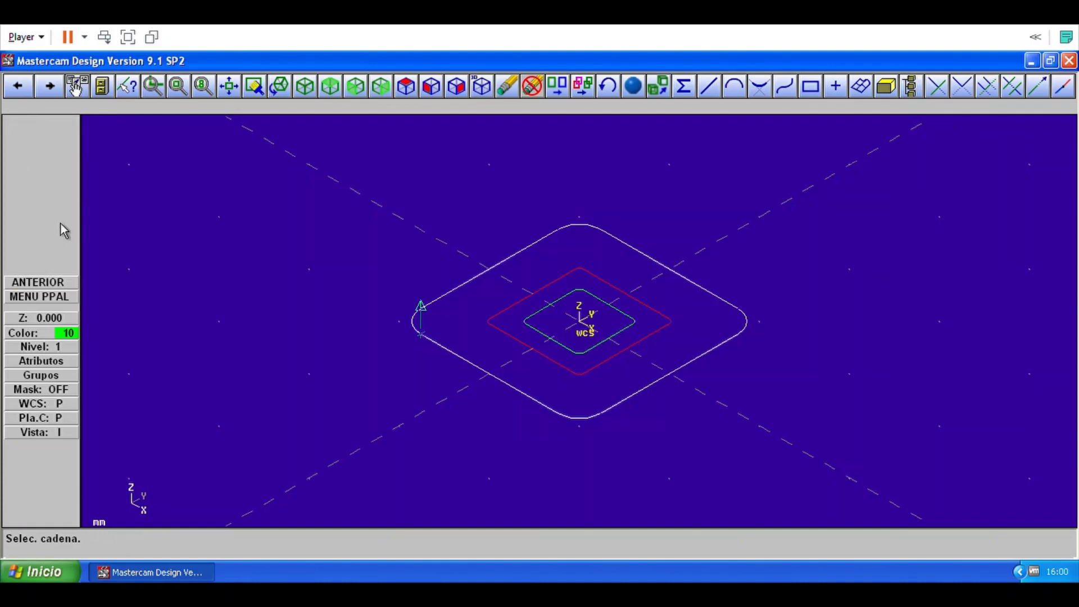
pyautogui.click(438, 344)
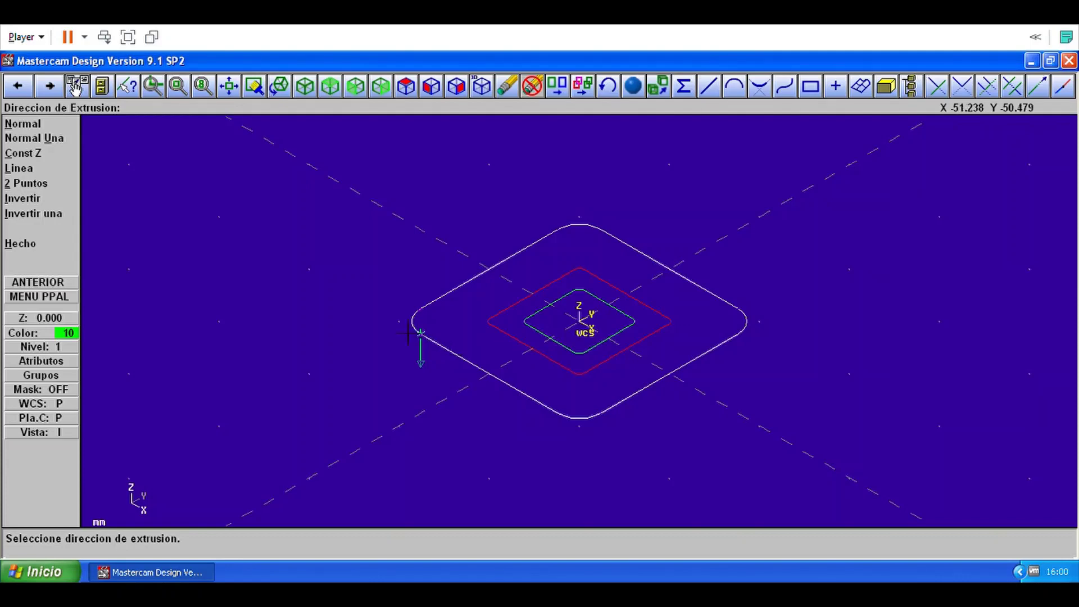
pyautogui.click(57, 251)
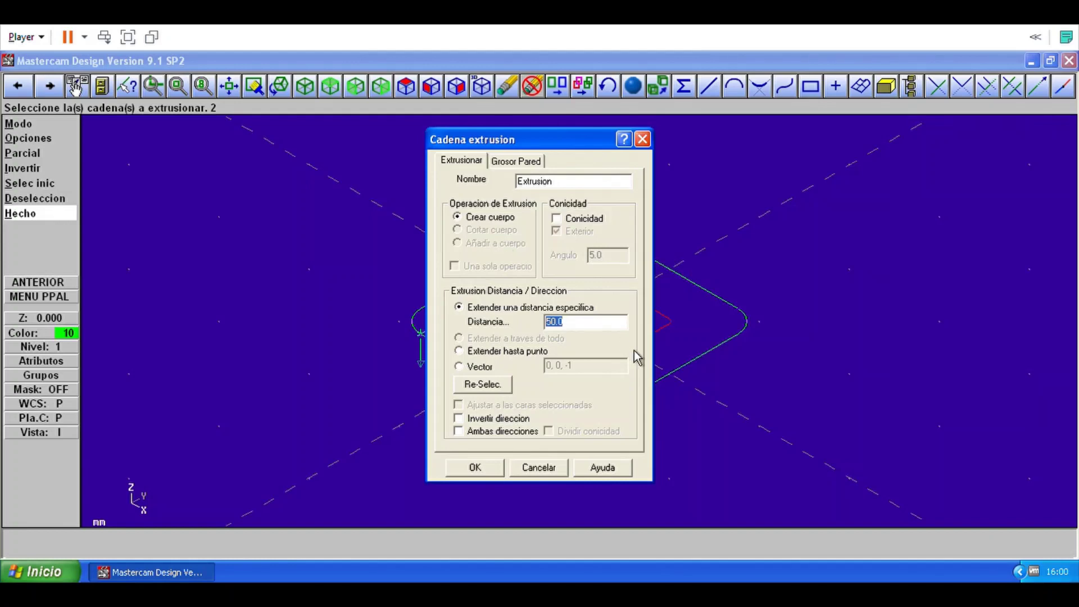
# Extrude the outer rounded-square contour as a new solid body with a distance of 20 mm.
pyautogui.click(588, 331)
pyautogui.press('BackSpace')
pyautogui.press('BackSpace')
pyautogui.press('BackSpace')
pyautogui.press('BackSpace')
pyautogui.write('20')
pyautogui.click(500, 474)
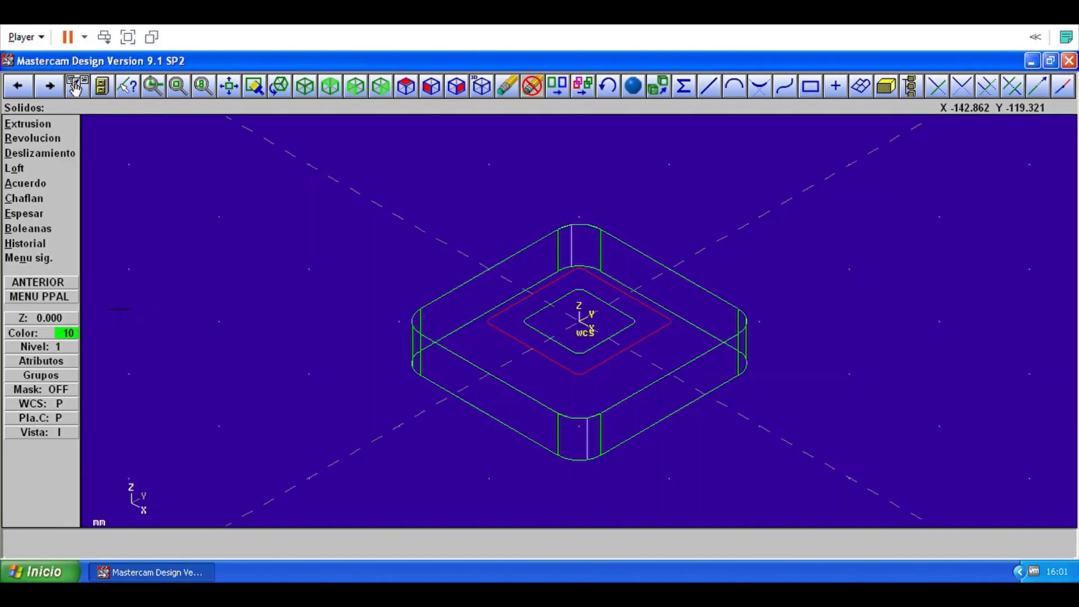
# Start another solid extrusion with the two inner 2 mm-filleted square contours as its chains.
pyautogui.click(73, 302)
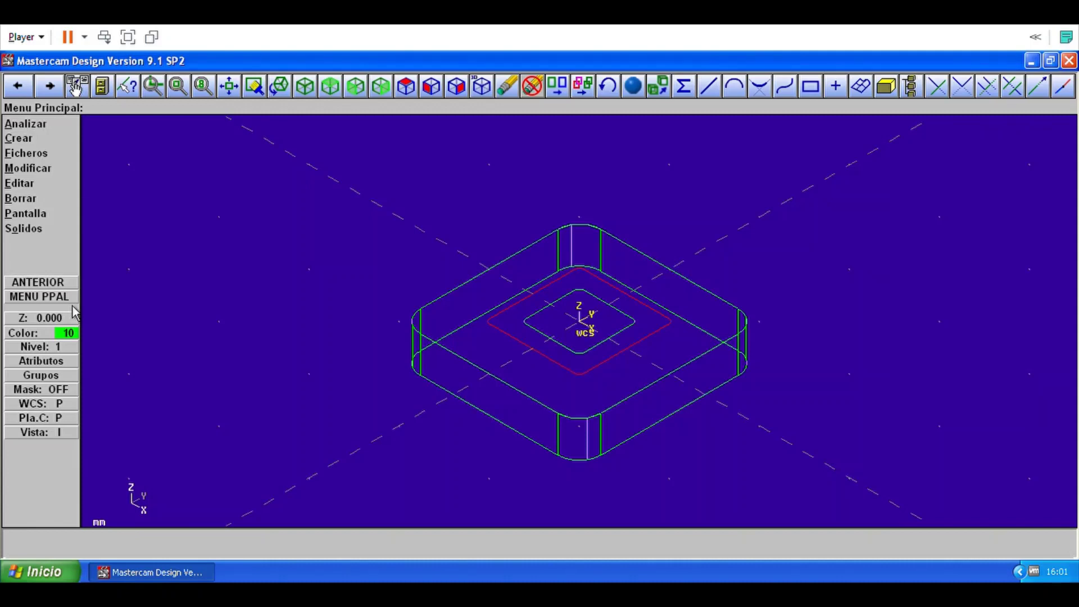
pyautogui.click(51, 235)
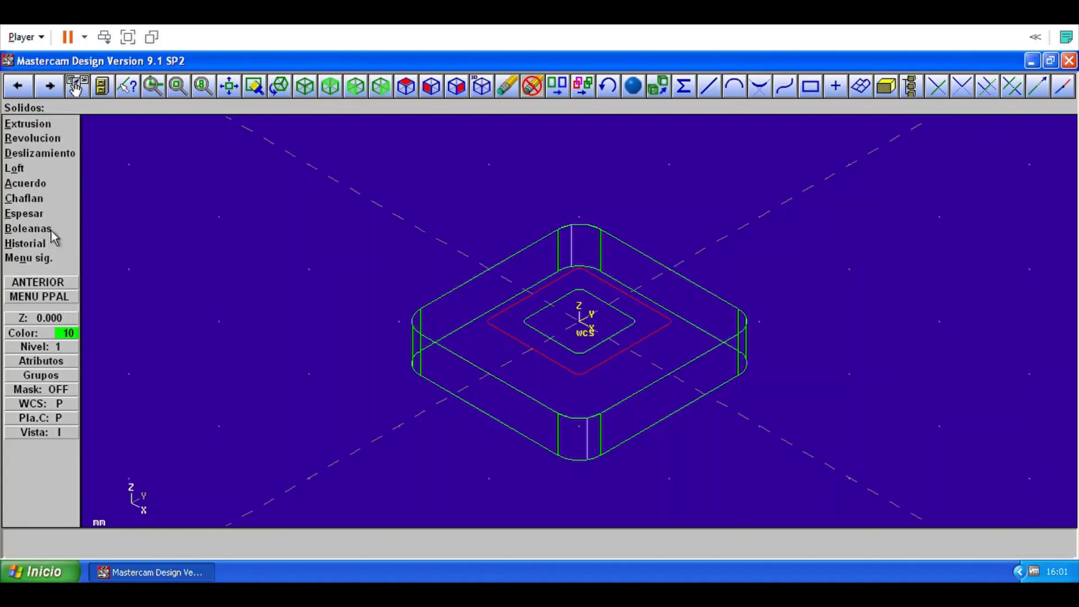
pyautogui.click(51, 136)
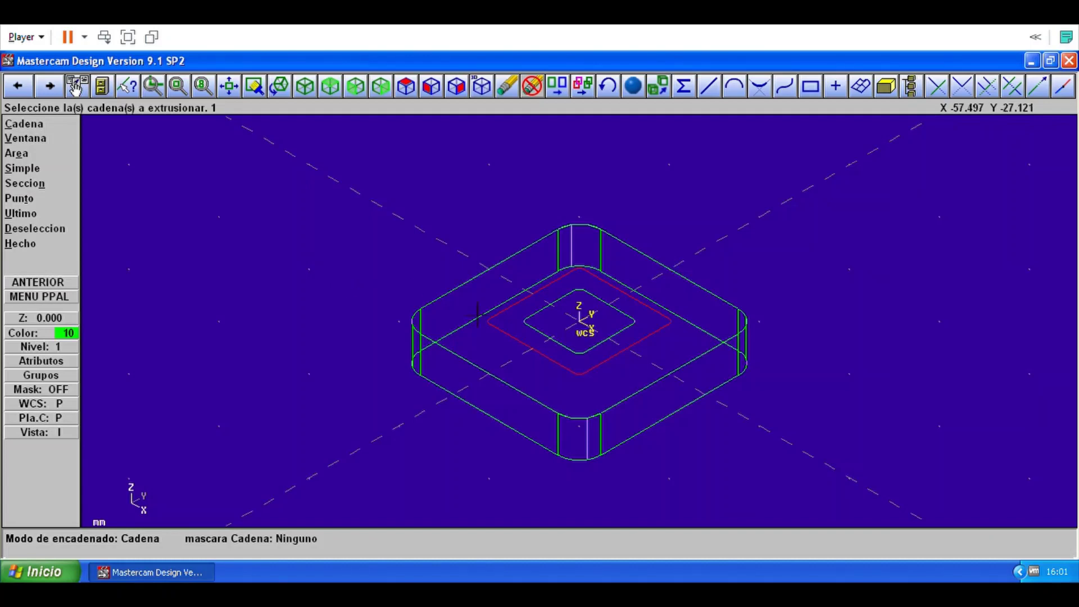
pyautogui.click(545, 357)
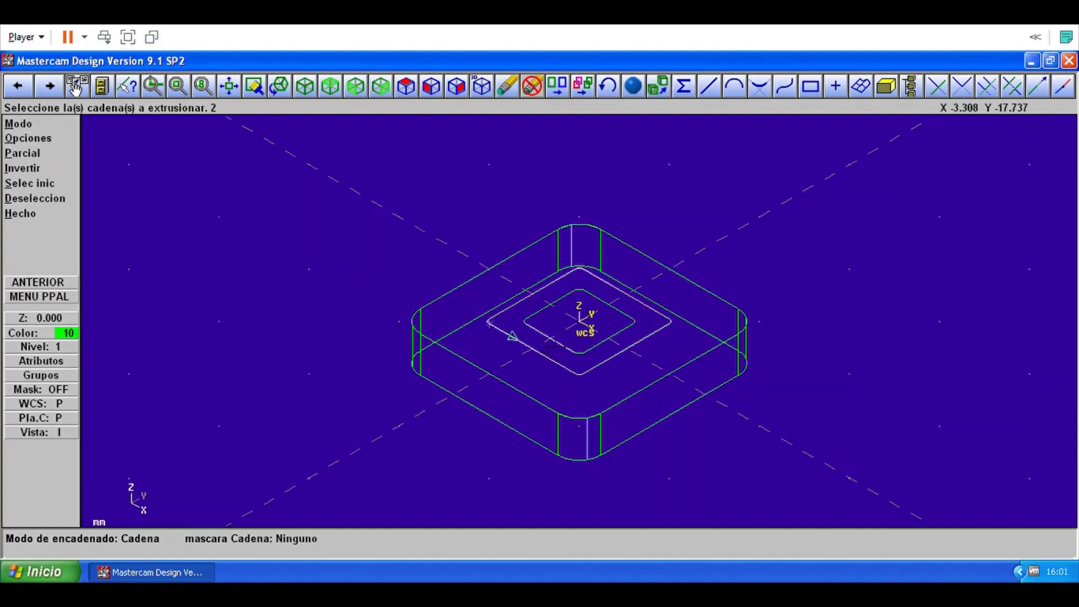
pyautogui.click(556, 342)
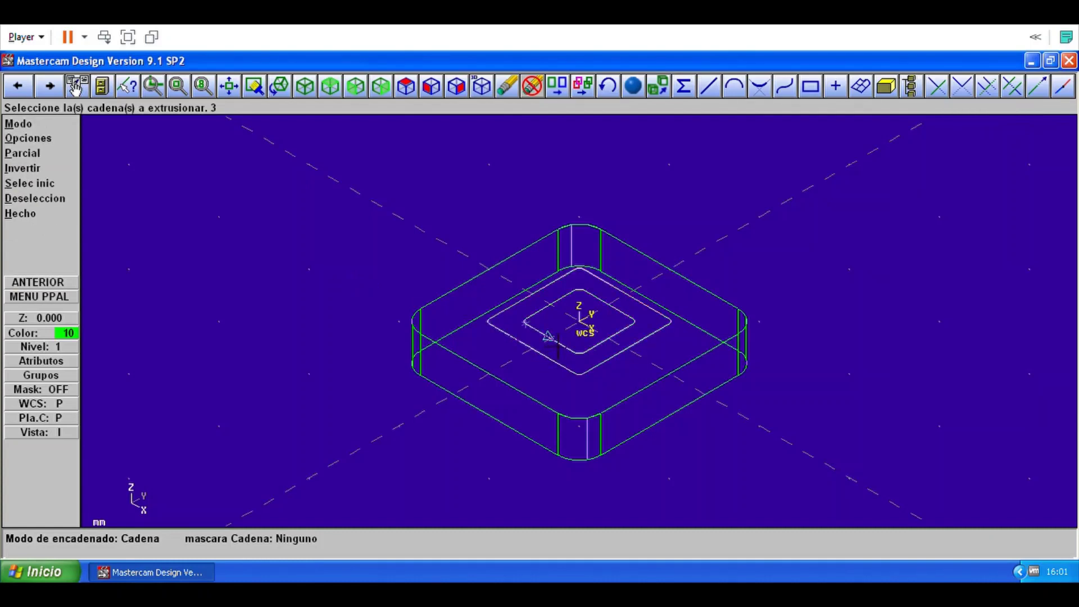
pyautogui.click(22, 222)
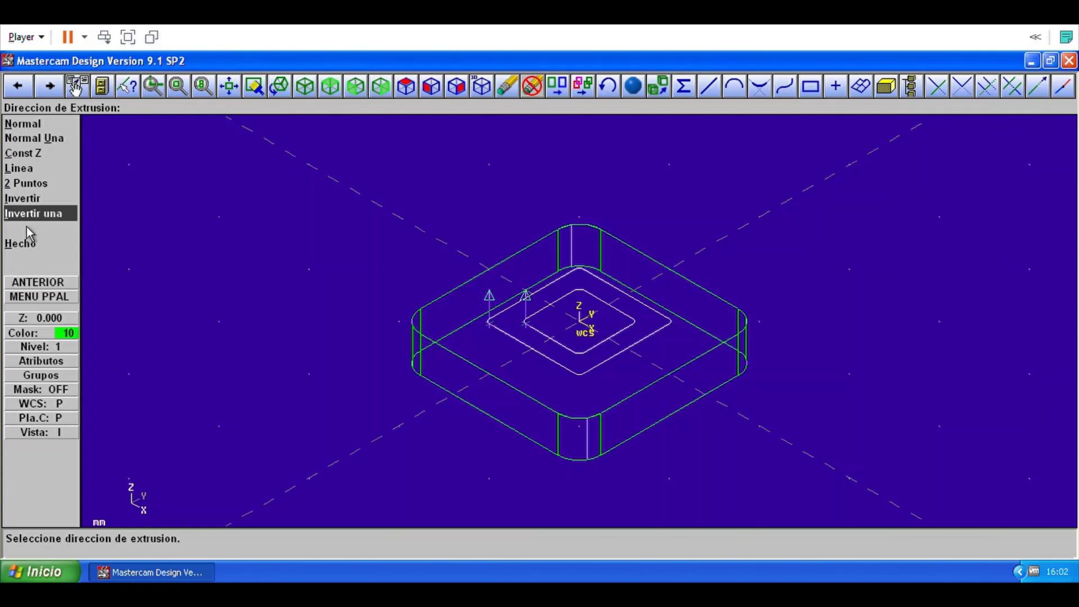
# Invert the extrusion directions of both inner chains individually so they point downward along Z, and accept the directions.
pyautogui.click(35, 242)
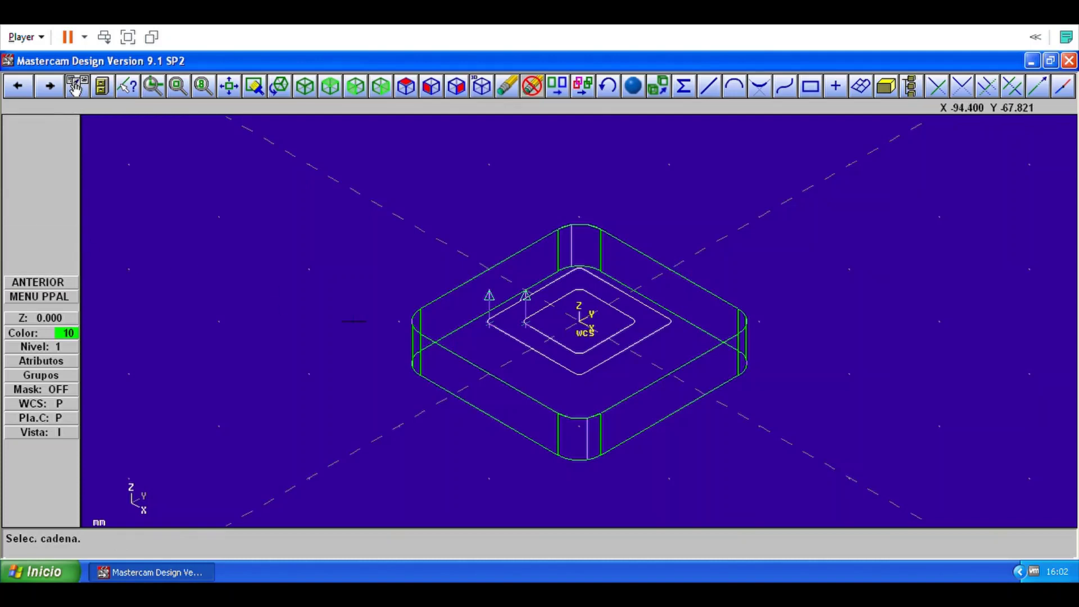
pyautogui.click(518, 349)
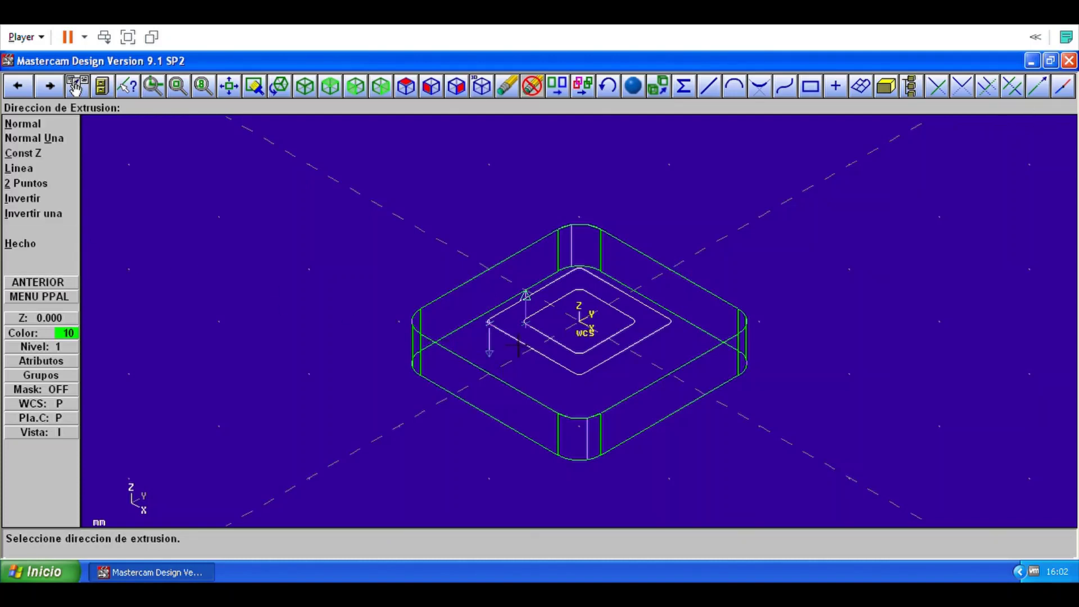
pyautogui.click(61, 233)
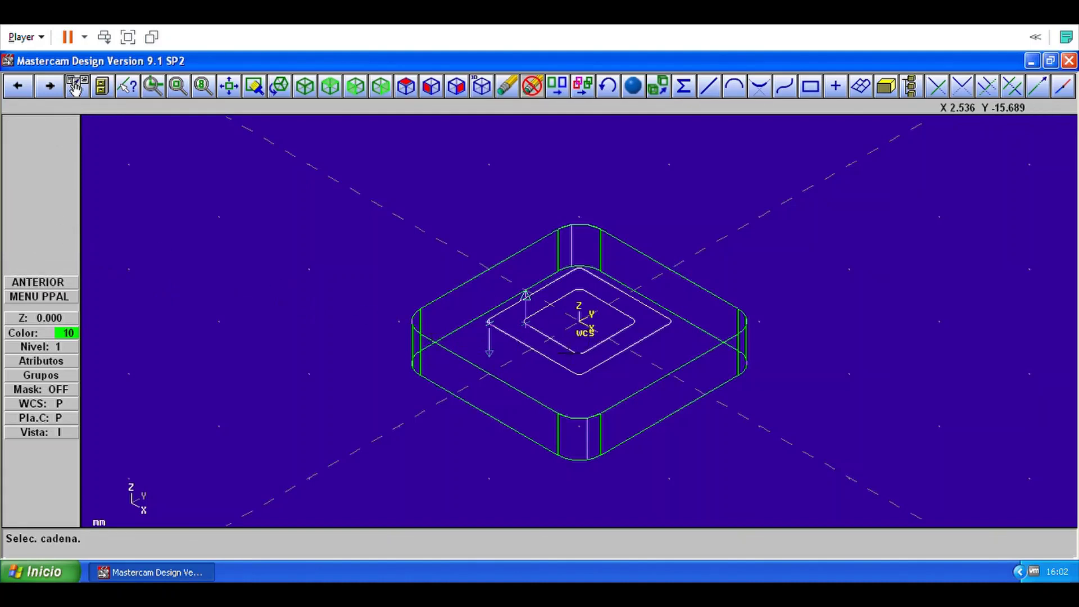
pyautogui.click(523, 323)
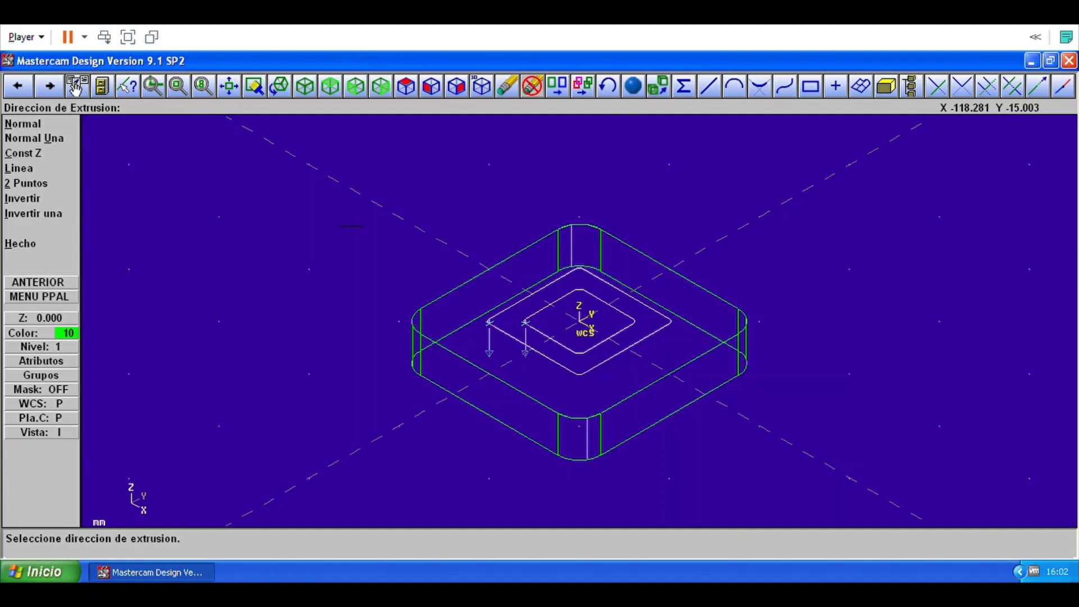
pyautogui.click(60, 261)
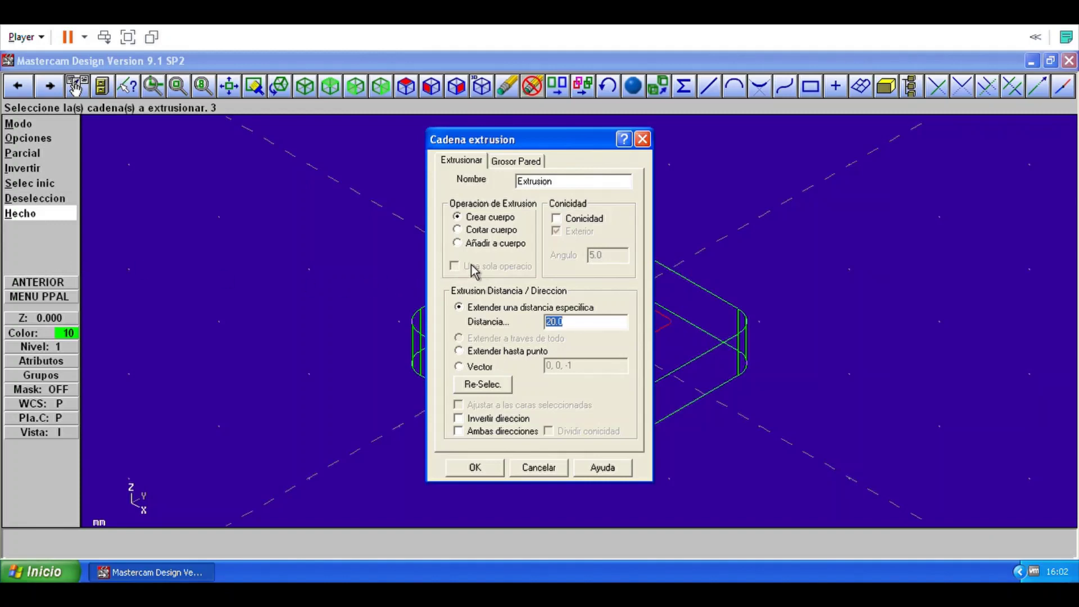
# Cut the region between the two inner contours out of the solid body to a depth of 10 mm.
pyautogui.click(490, 233)
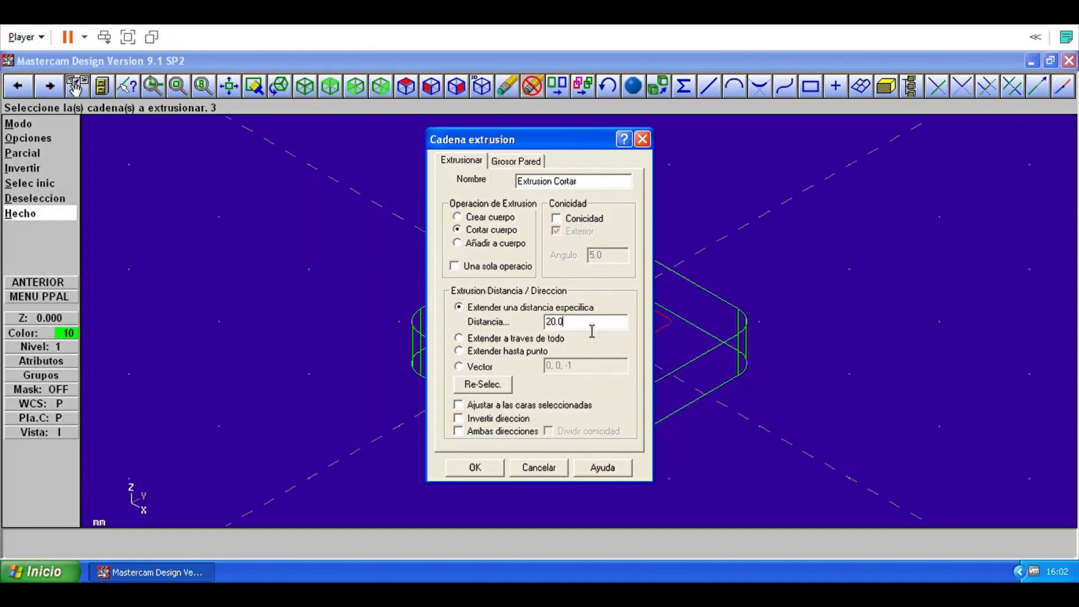
pyautogui.press('BackSpace')
pyautogui.press('BackSpace')
pyautogui.press('BackSpace')
pyautogui.press('BackSpace')
pyautogui.write('10')
pyautogui.click(490, 471)
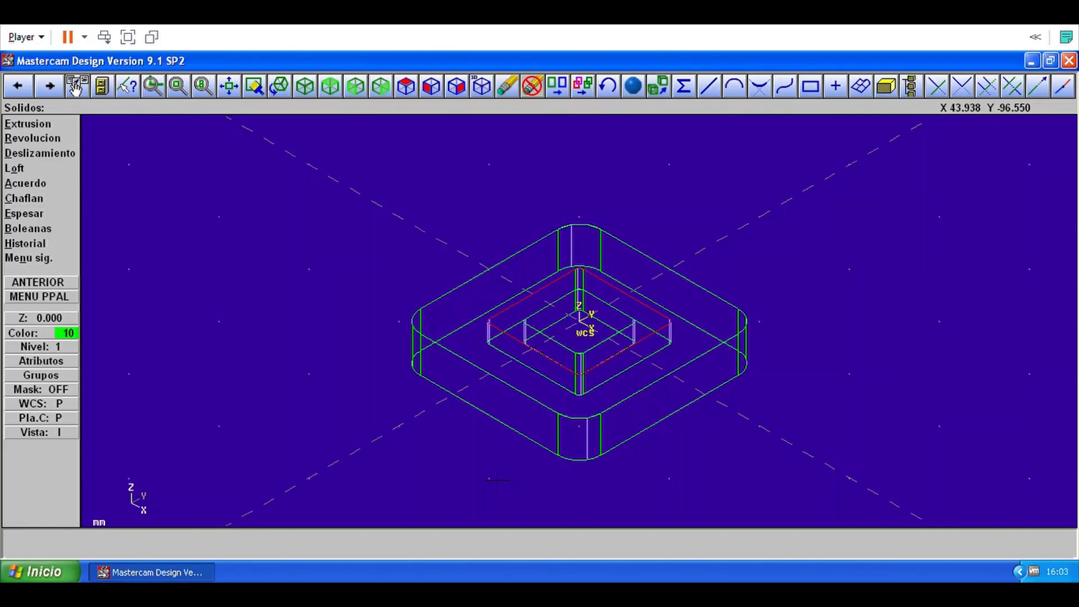
# Activate shading to inspect the pocketed solid, and deactivate it again to return to wireframe.
pyautogui.click(657, 86)
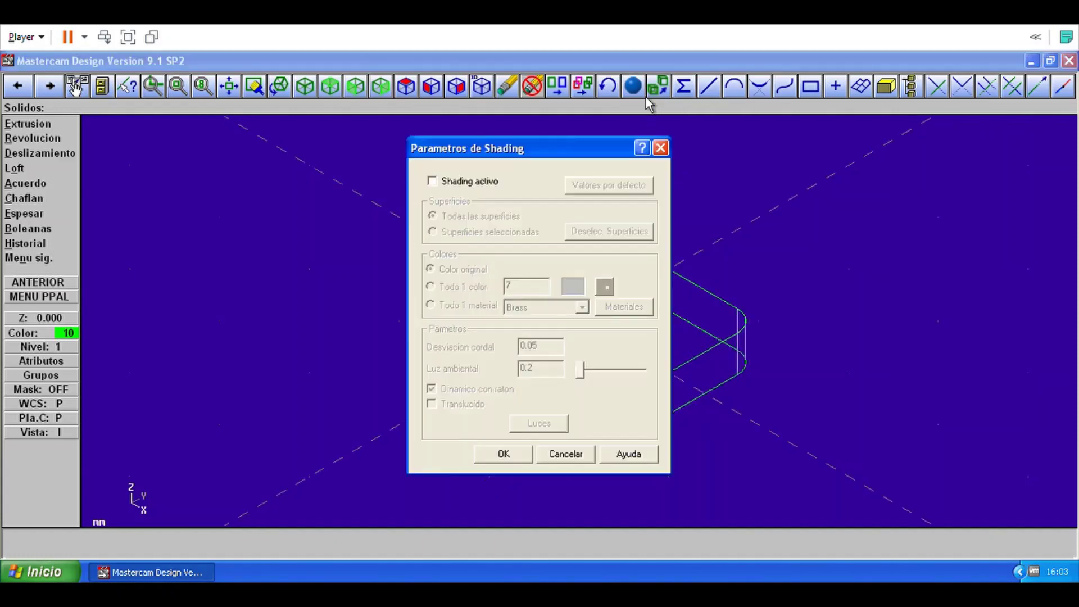
pyautogui.click(443, 188)
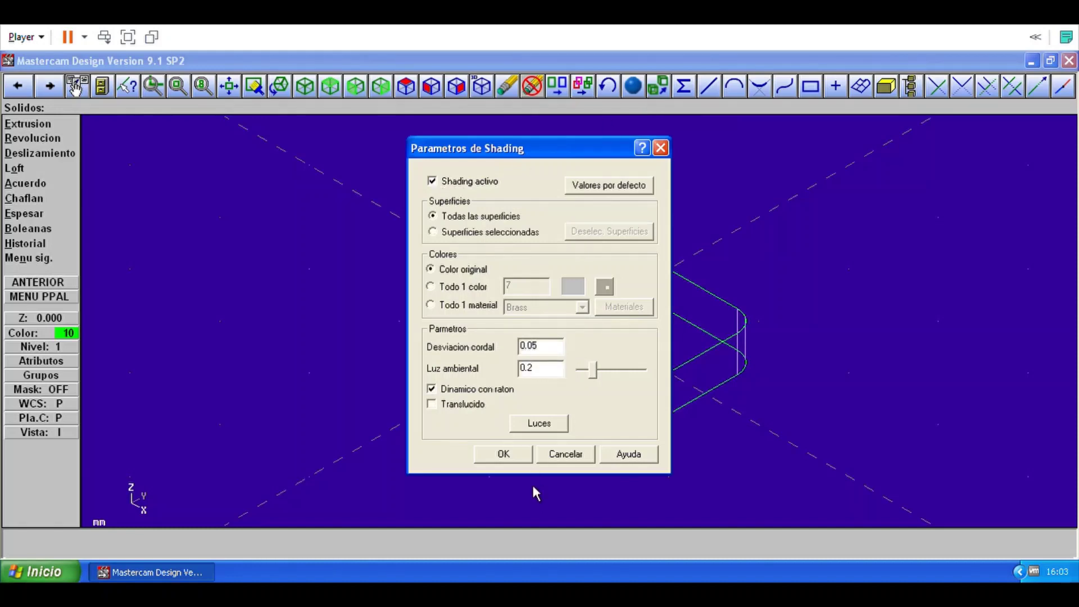
pyautogui.click(527, 460)
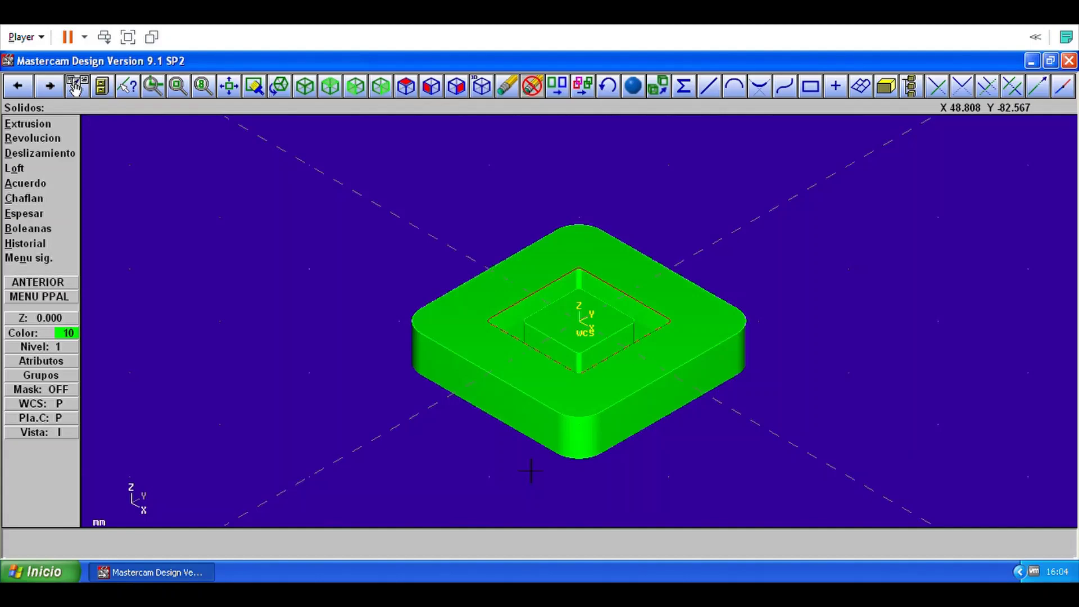
pyautogui.click(640, 94)
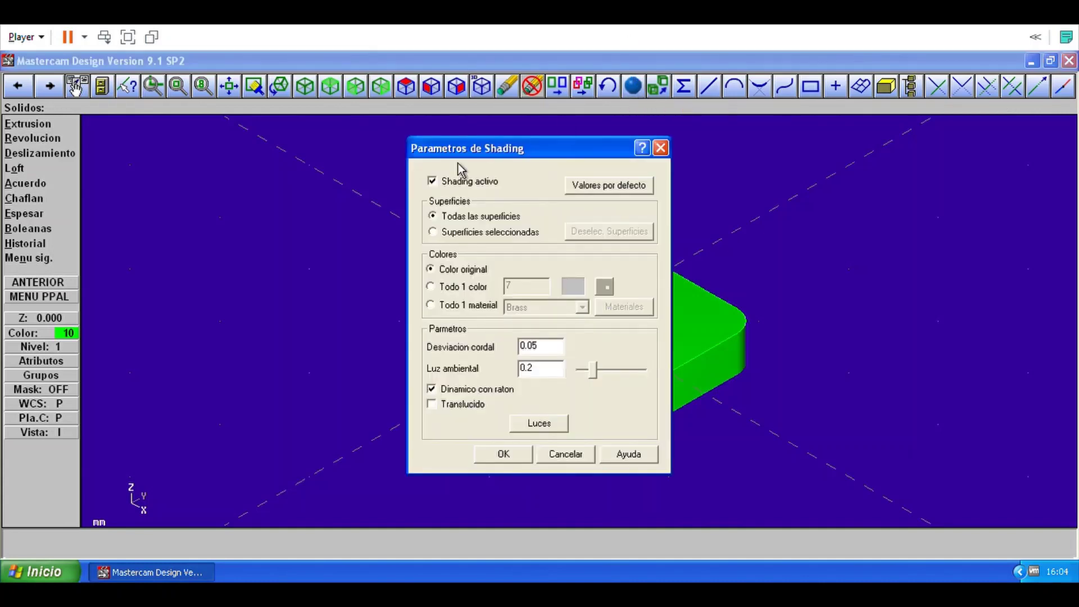
pyautogui.click(434, 186)
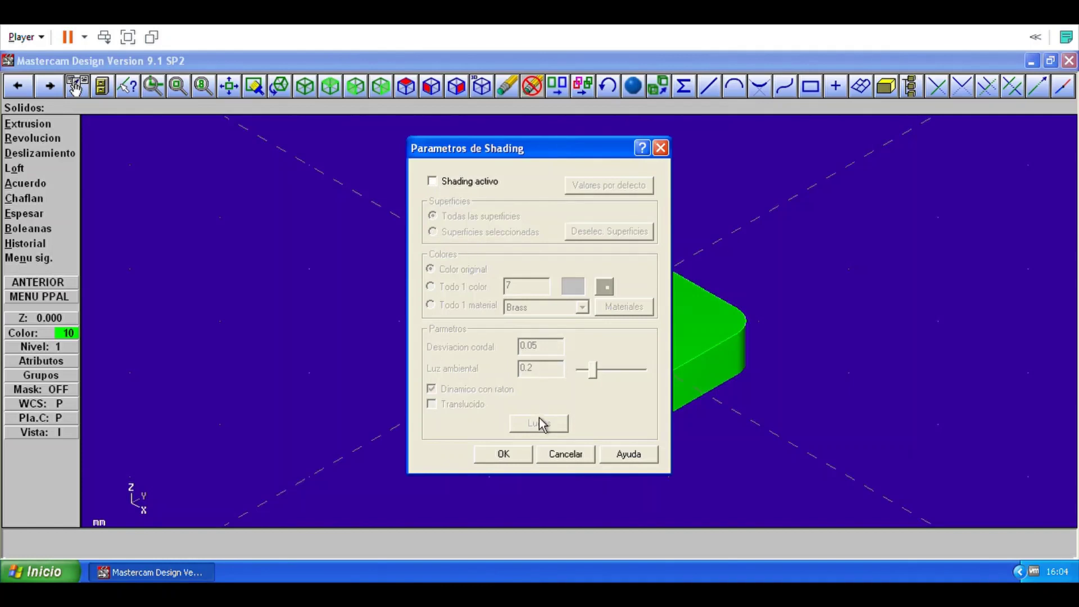
pyautogui.click(527, 461)
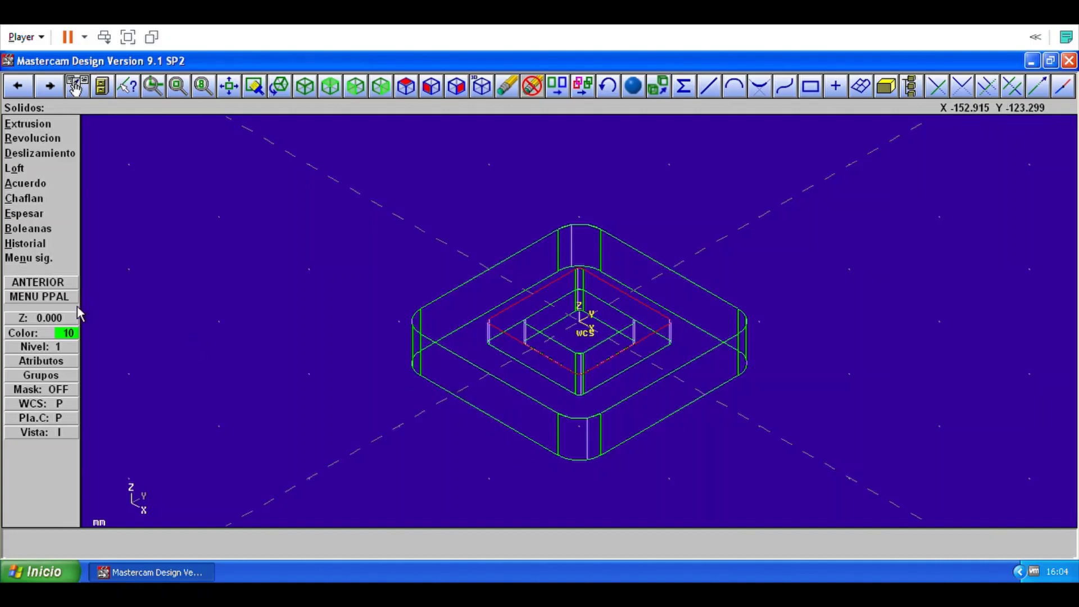
# Create a circle of radius 10 mm centred on the fillet arc at the outer contour's negative X, negative Y corner.
pyautogui.press('Escape')
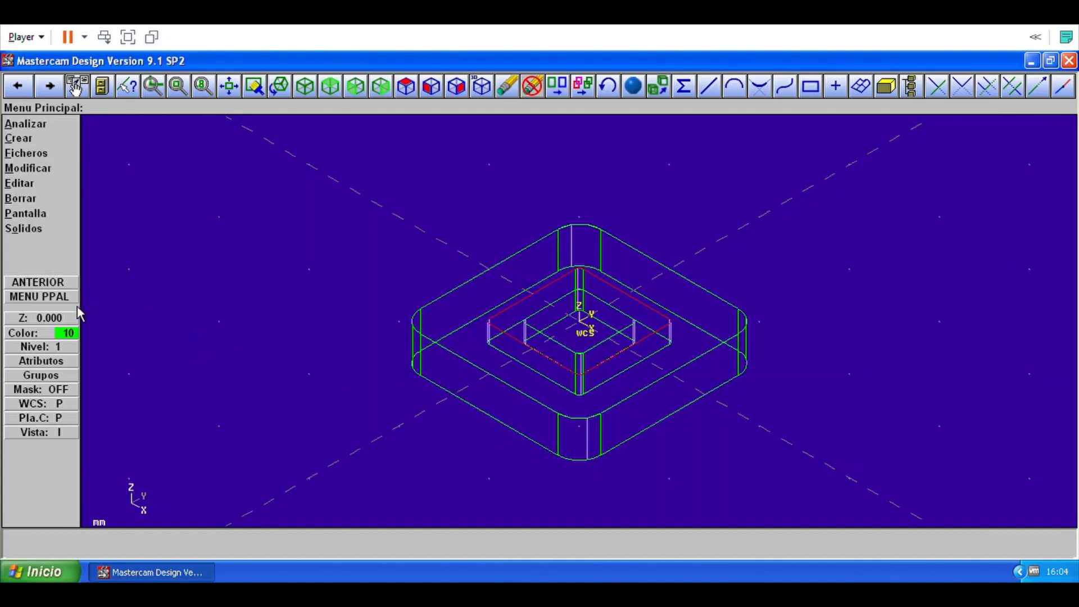
pyautogui.click(39, 145)
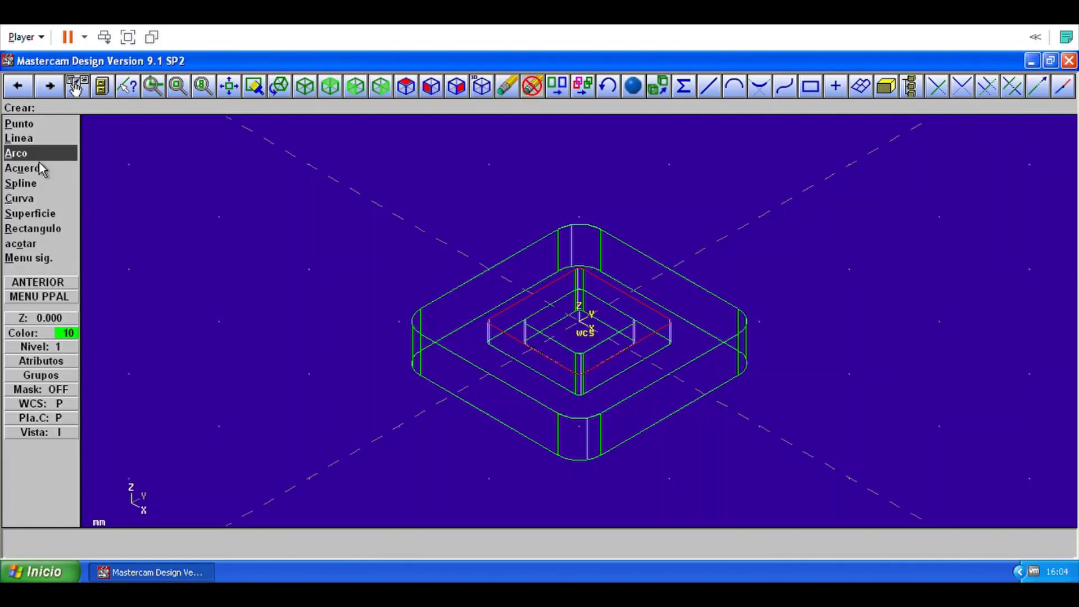
pyautogui.click(41, 163)
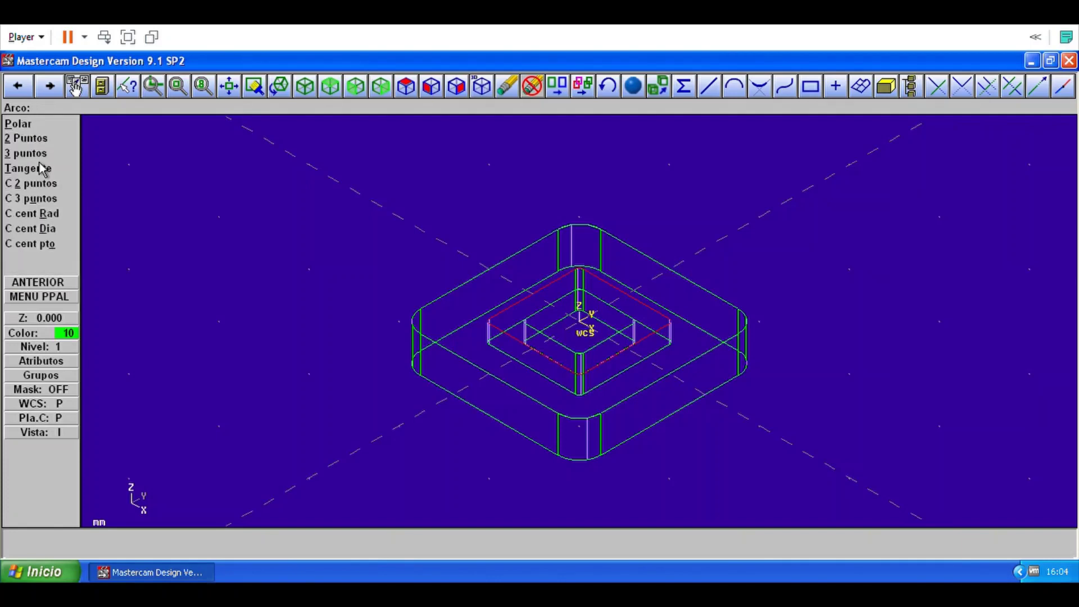
pyautogui.click(53, 220)
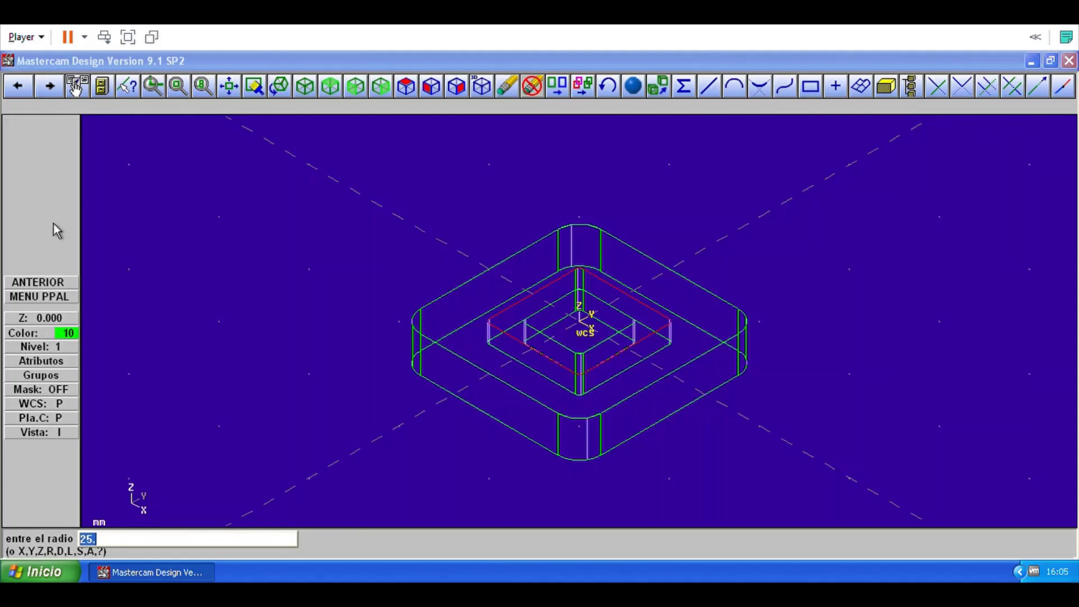
pyautogui.write('10')
pyautogui.press('Return')
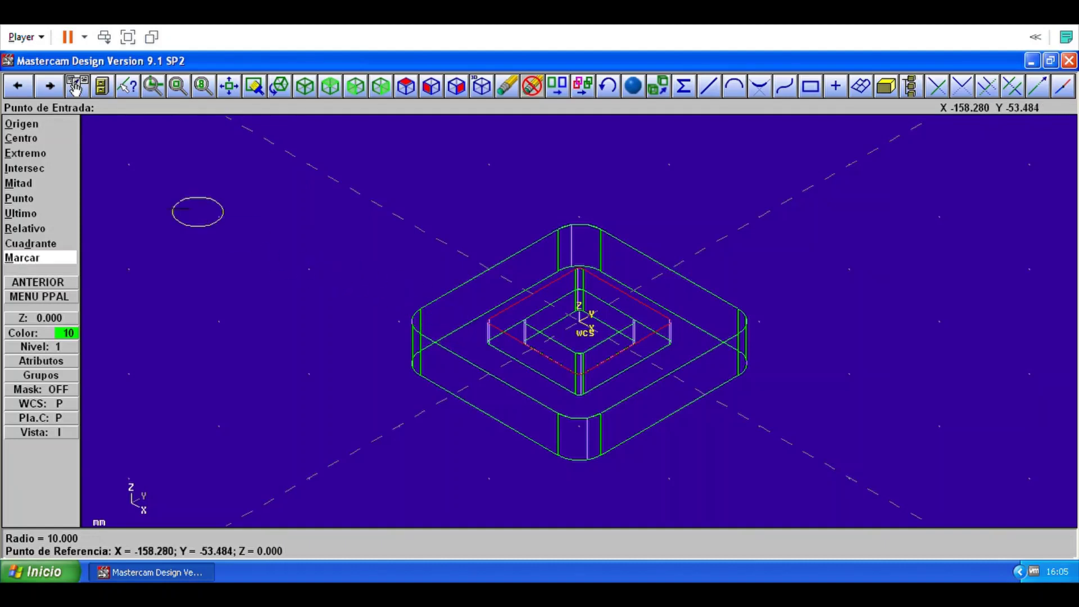
pyautogui.click(62, 151)
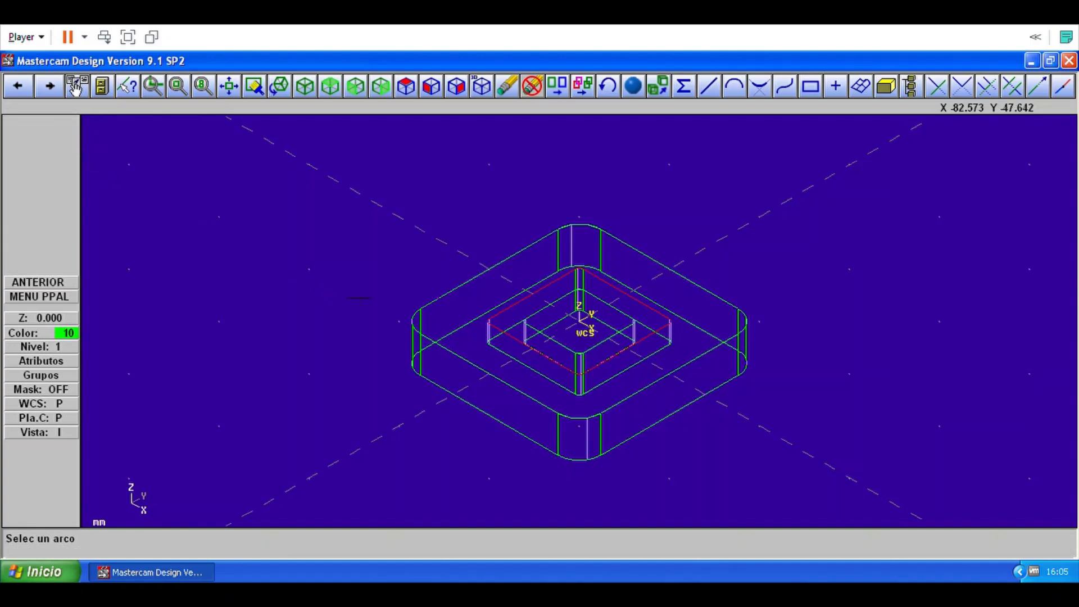
pyautogui.click(429, 332)
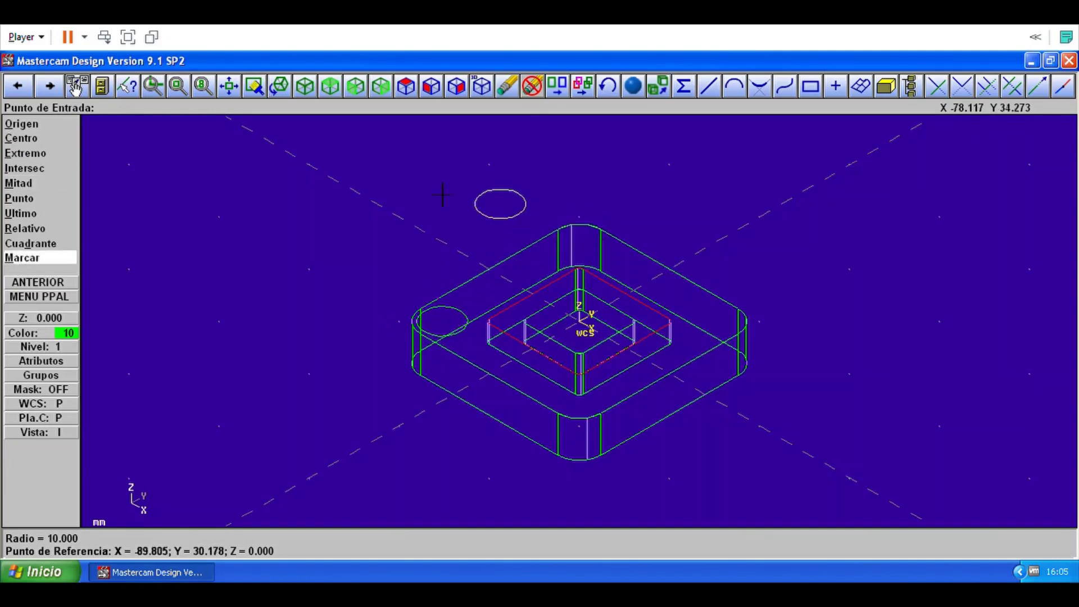
# Place 10 mm radius circles on the arc centres of the outer contour's other three corners, and finish circle creation.
pyautogui.click(61, 144)
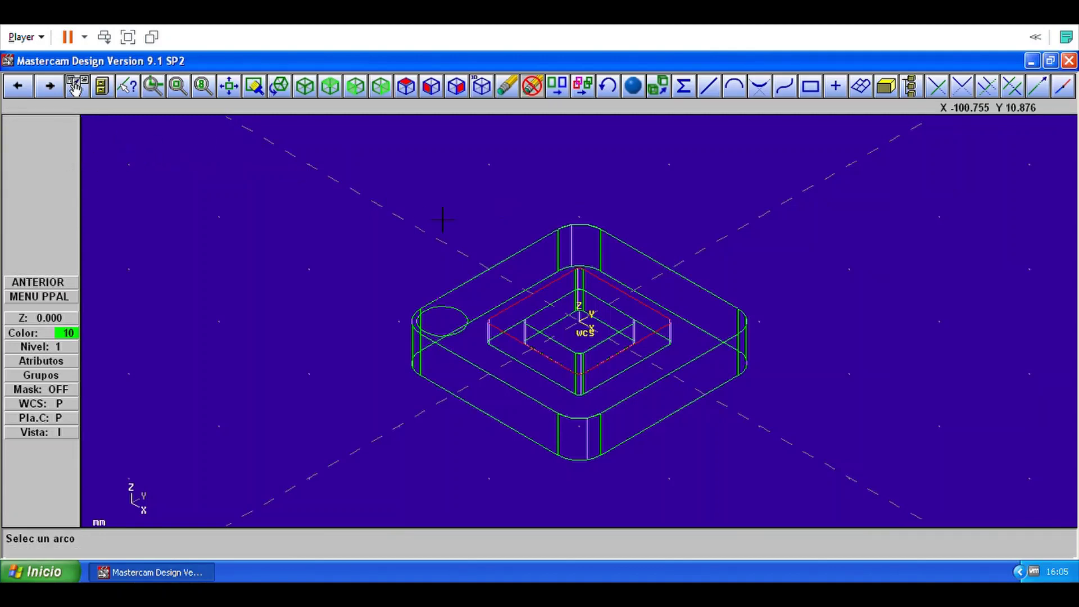
pyautogui.click(579, 242)
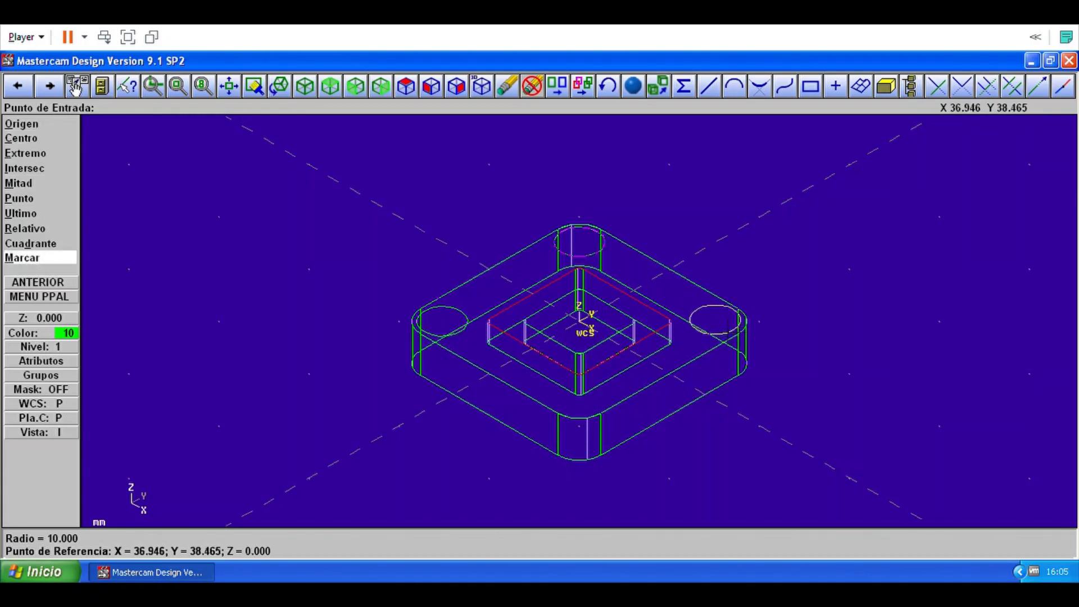
pyautogui.click(55, 141)
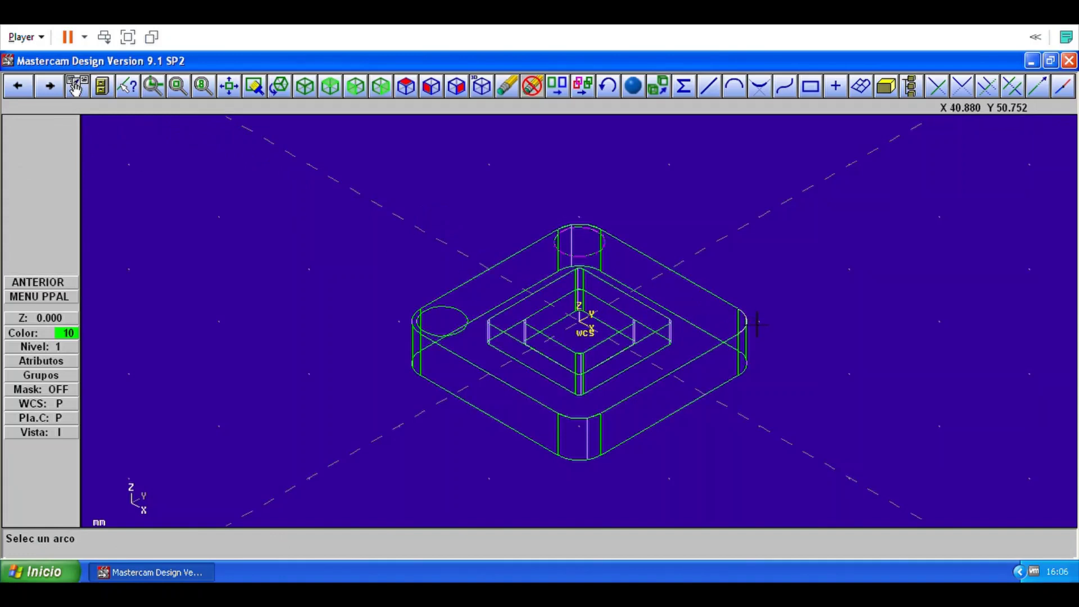
pyautogui.click(757, 335)
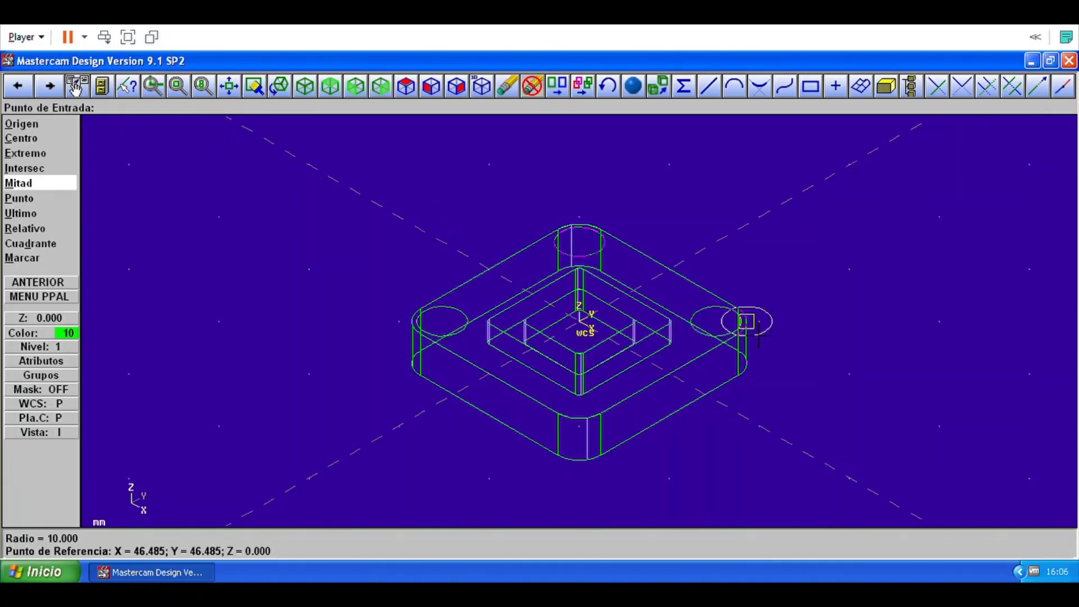
pyautogui.click(40, 140)
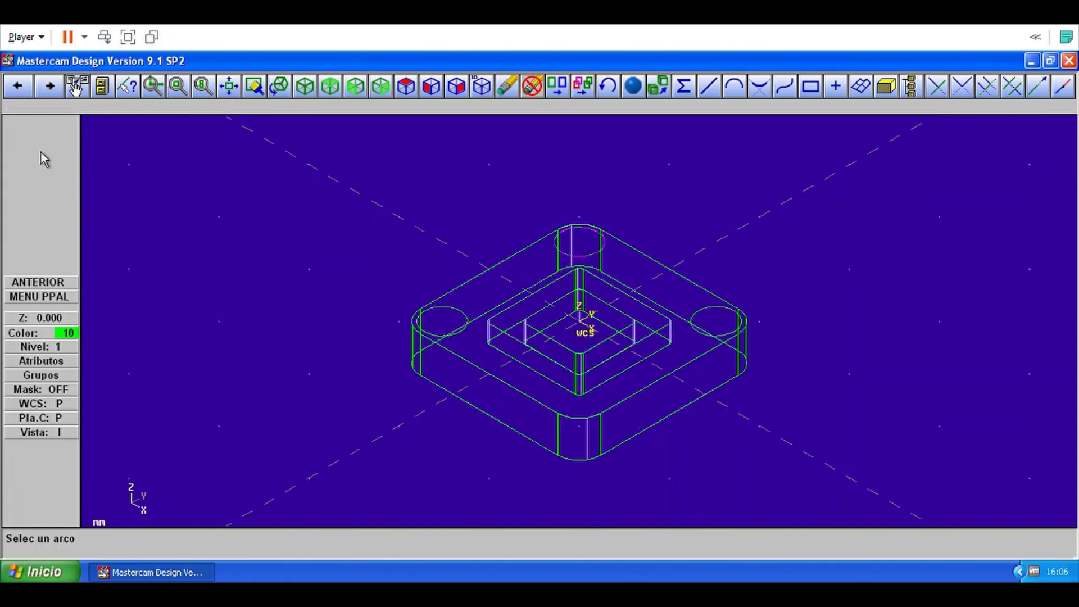
pyautogui.click(579, 419)
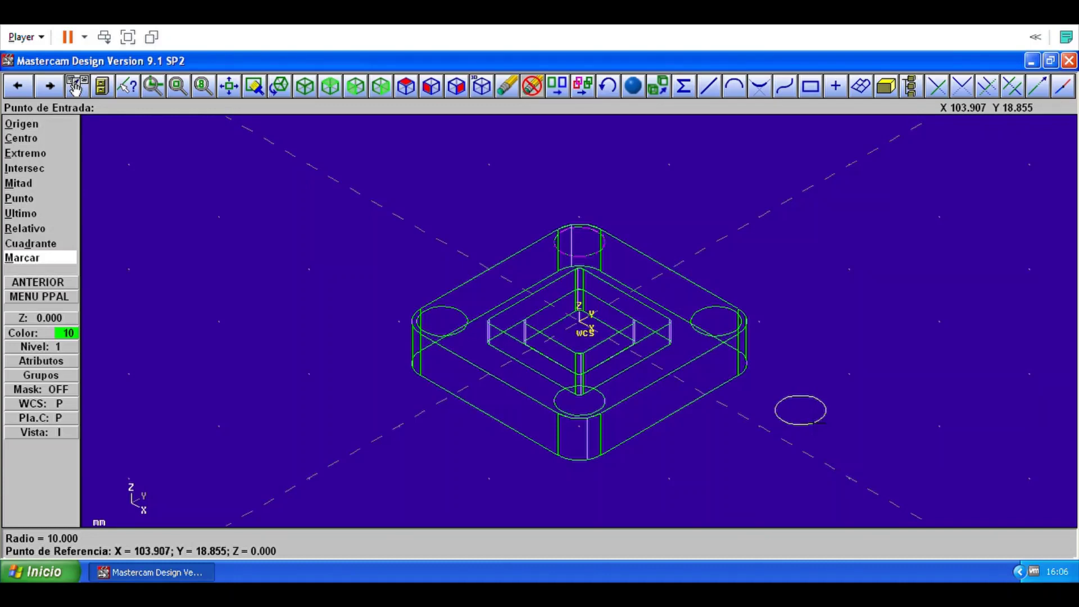
pyautogui.press('Escape')
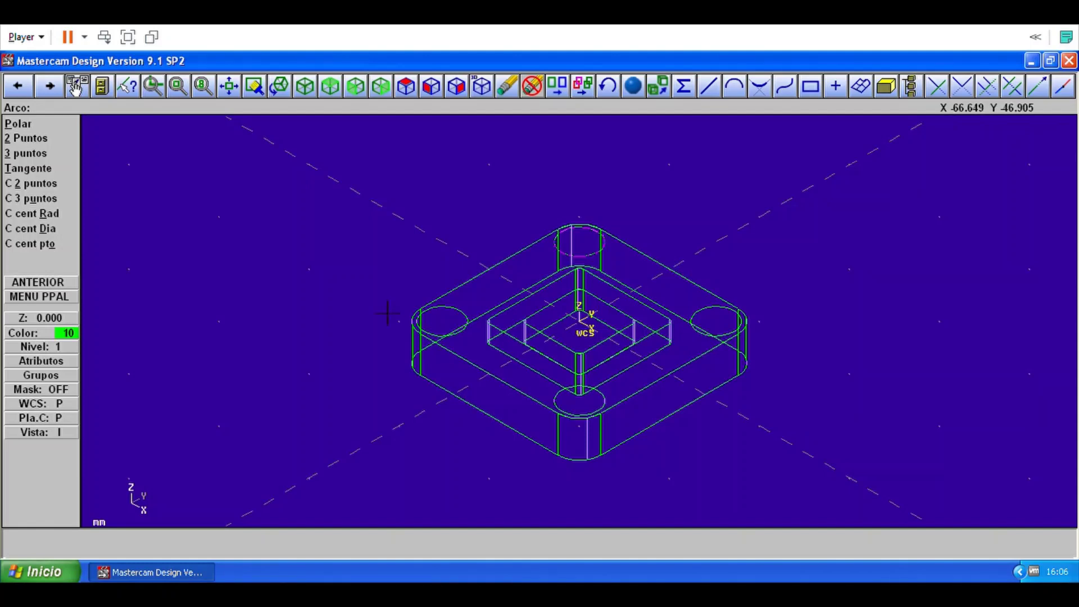
pyautogui.click(46, 303)
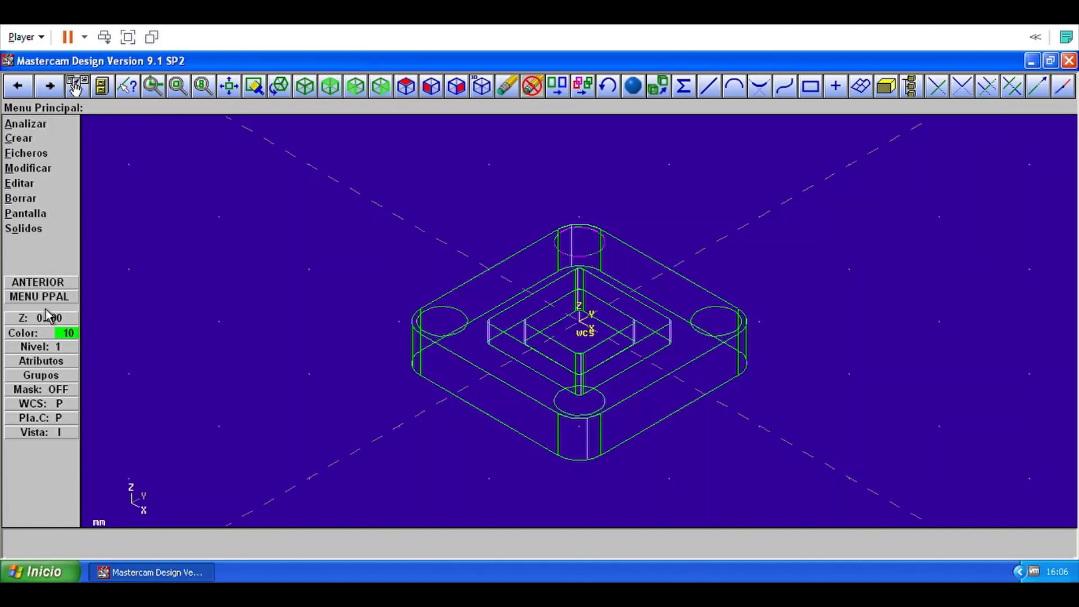
# Start a solid extrusion and chain the four 10 mm radius corner circles as its profiles.
pyautogui.click(42, 239)
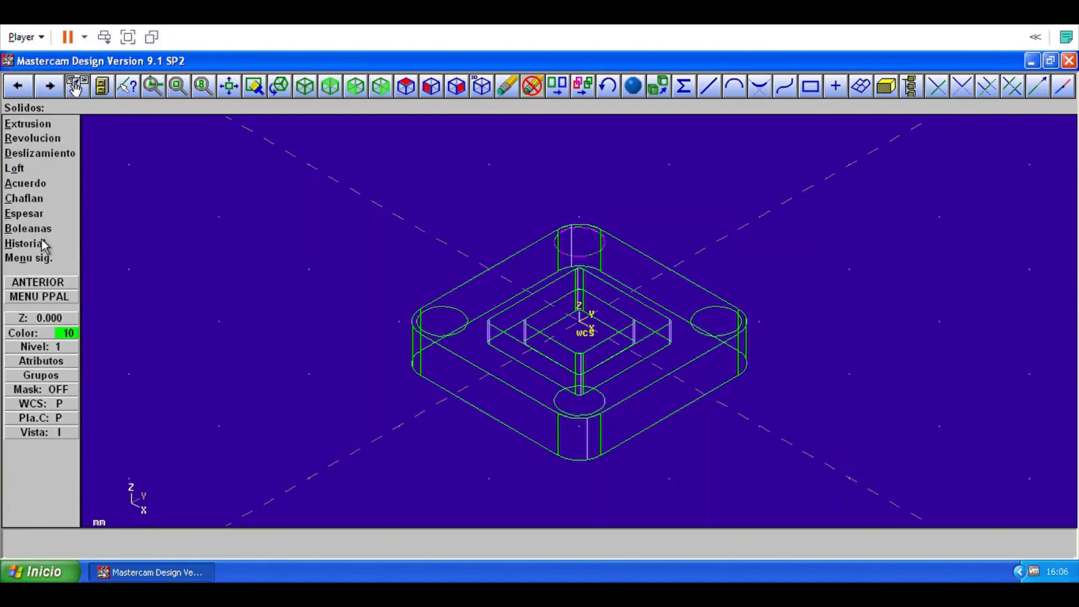
pyautogui.click(58, 136)
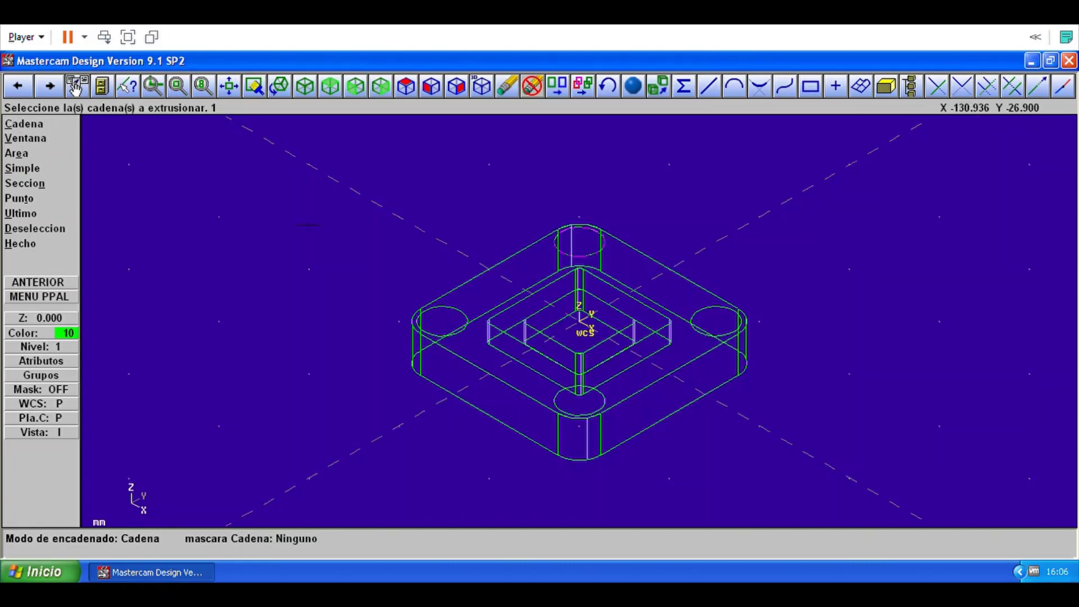
pyautogui.click(466, 319)
pyautogui.click(464, 319)
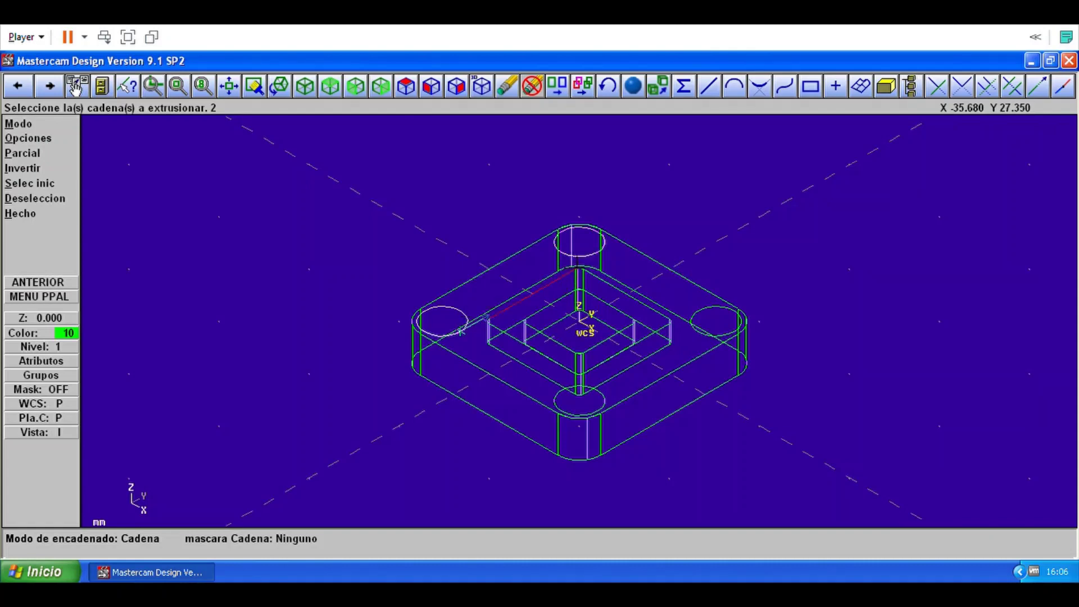
pyautogui.click(563, 254)
pyautogui.click(711, 320)
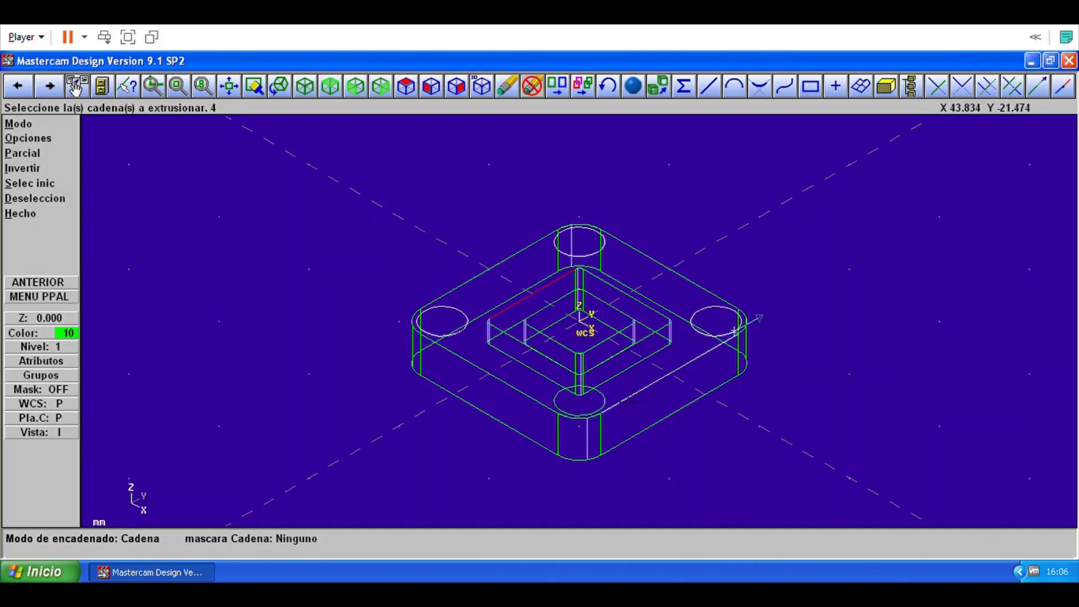
pyautogui.click(597, 409)
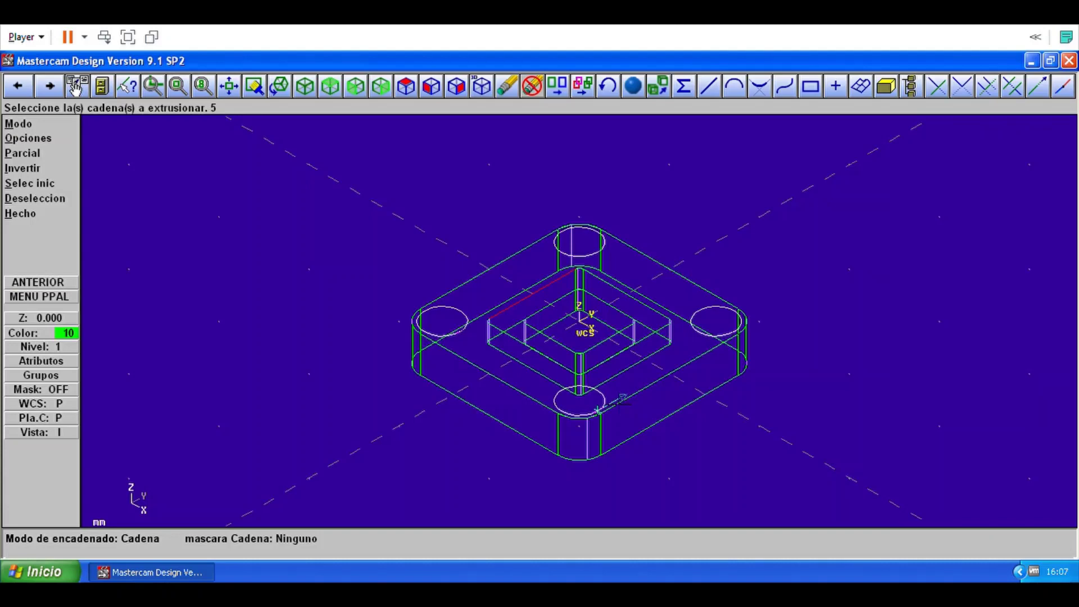
pyautogui.click(60, 218)
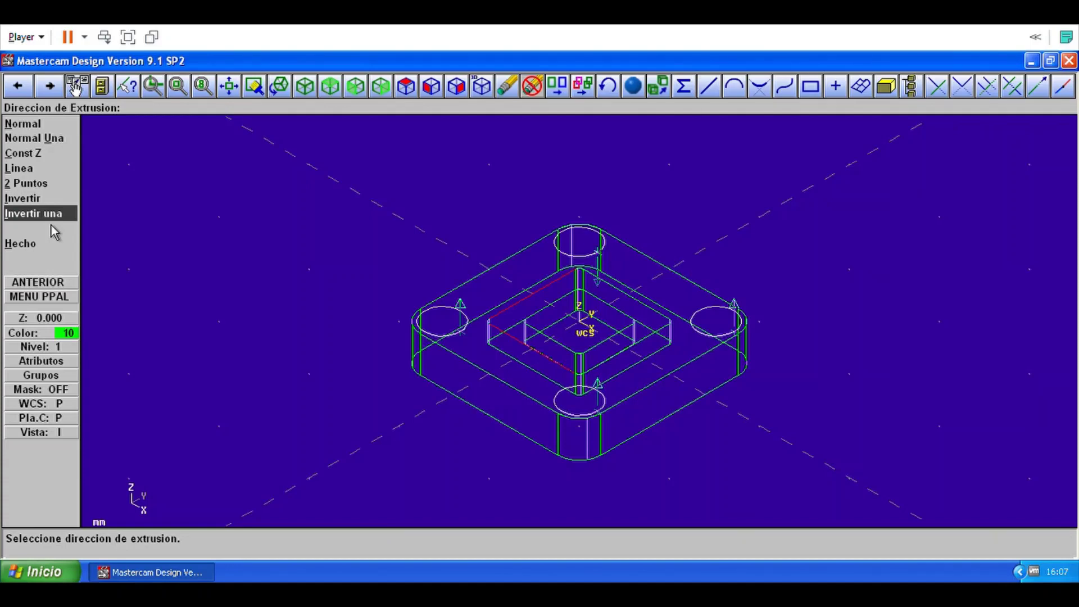
# Reverse the extrusion direction of the three upward-pointing corner circles individually so all four point down, and accept the directions.
pyautogui.click(52, 241)
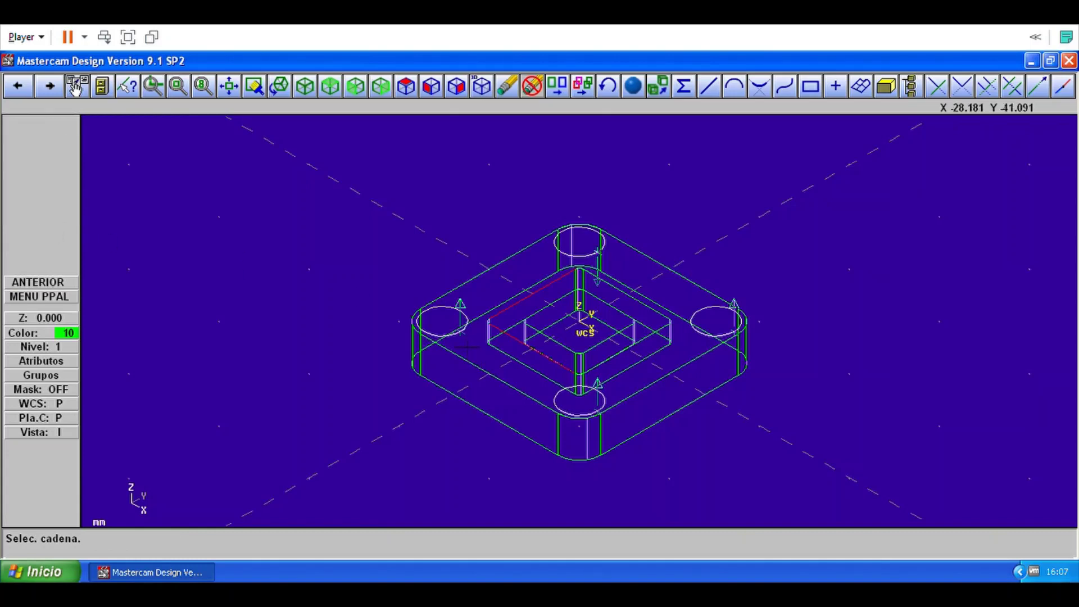
pyautogui.click(466, 337)
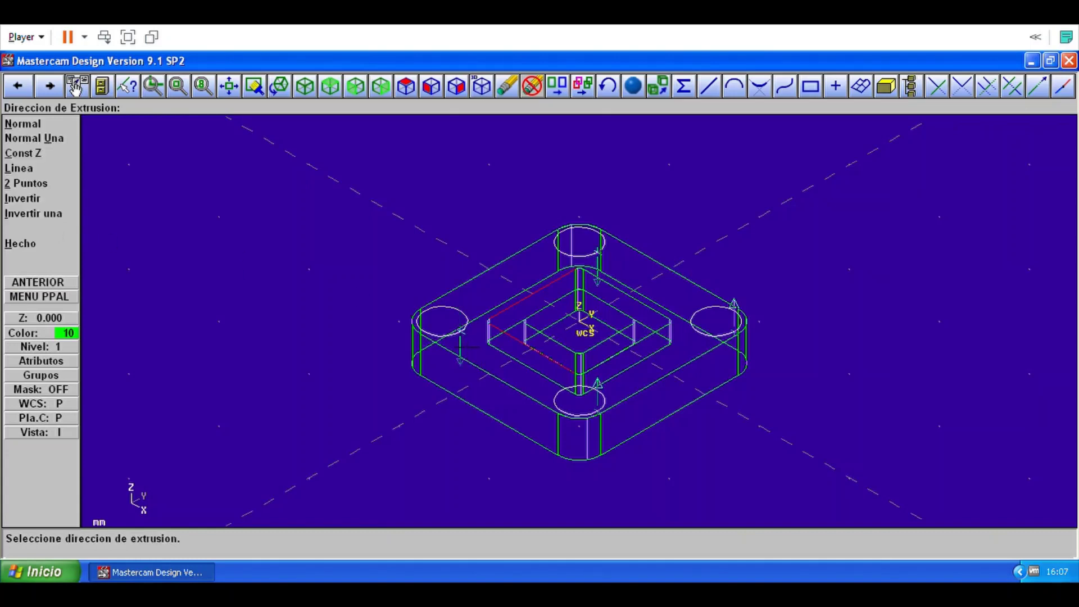
pyautogui.click(62, 241)
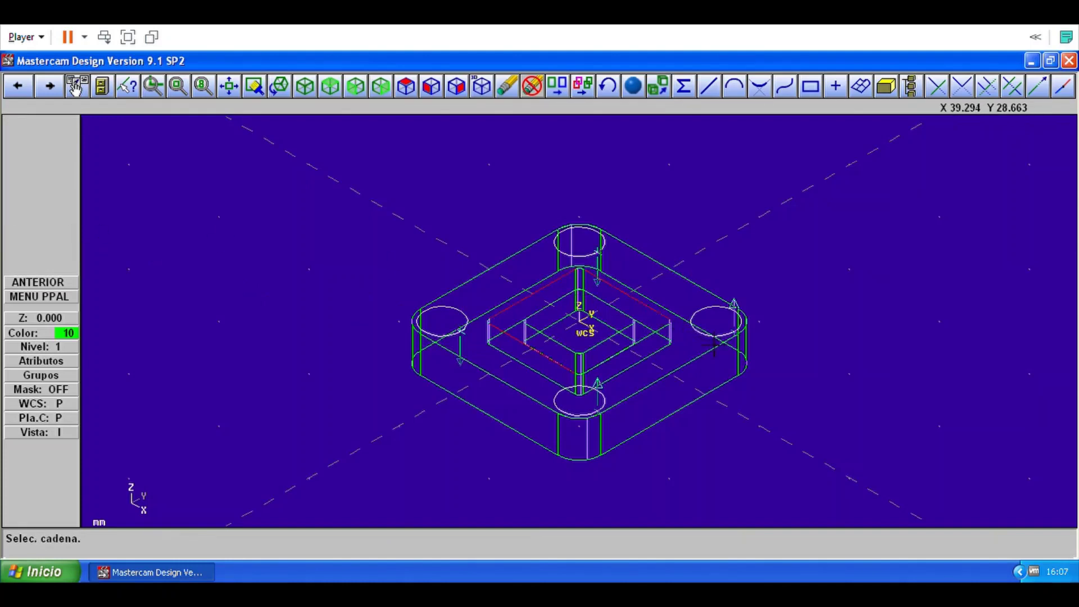
pyautogui.click(702, 333)
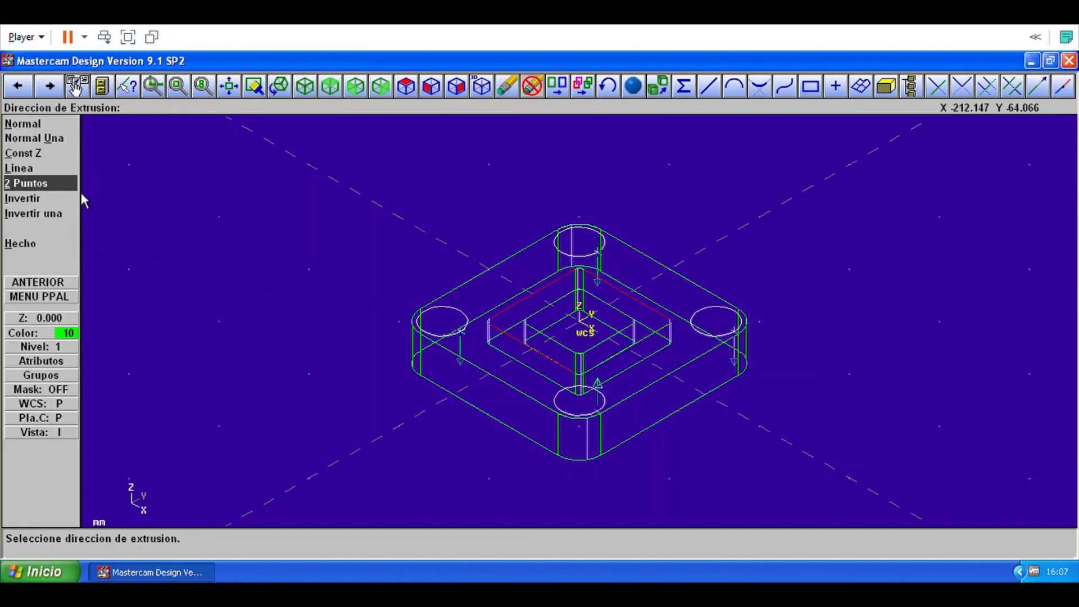
pyautogui.click(68, 242)
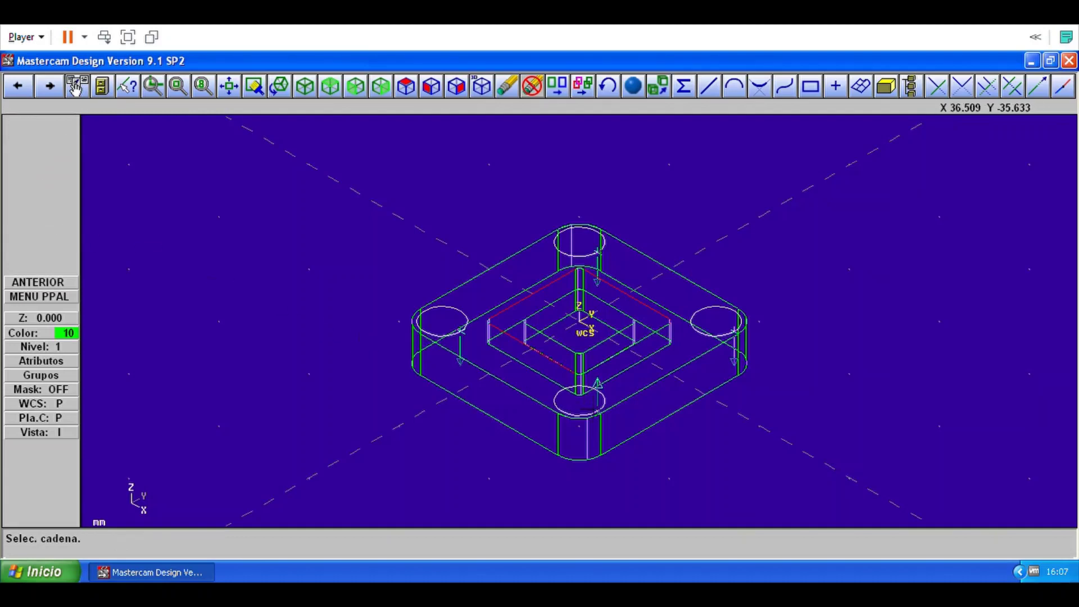
pyautogui.click(572, 403)
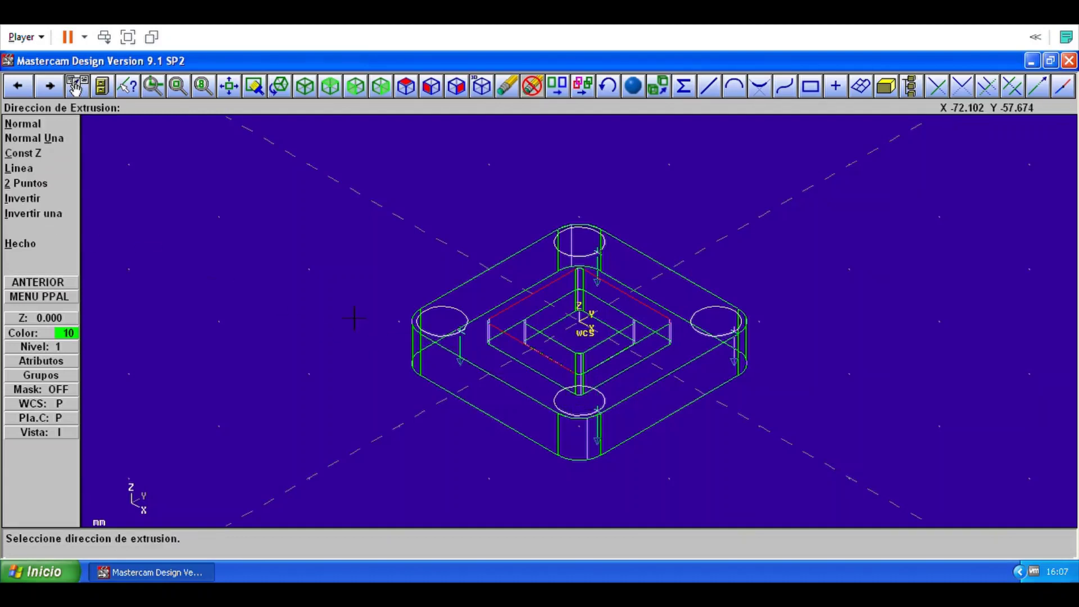
pyautogui.click(57, 255)
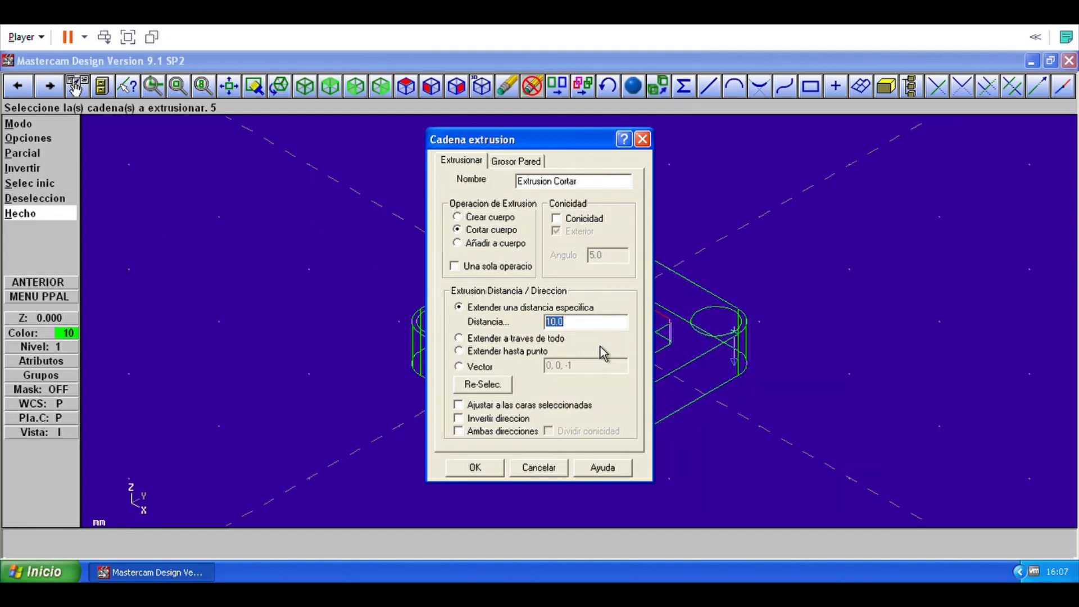
# Cut the four corner circles out of the solid body to a specified distance of 20 mm.
pyautogui.press('End')
pyautogui.press('BackSpace')
pyautogui.press('BackSpace')
pyautogui.press('BackSpace')
pyautogui.press('BackSpace')
pyautogui.write('10')
pyautogui.press('BackSpace')
pyautogui.press('BackSpace')
pyautogui.write('20')
pyautogui.click(493, 474)
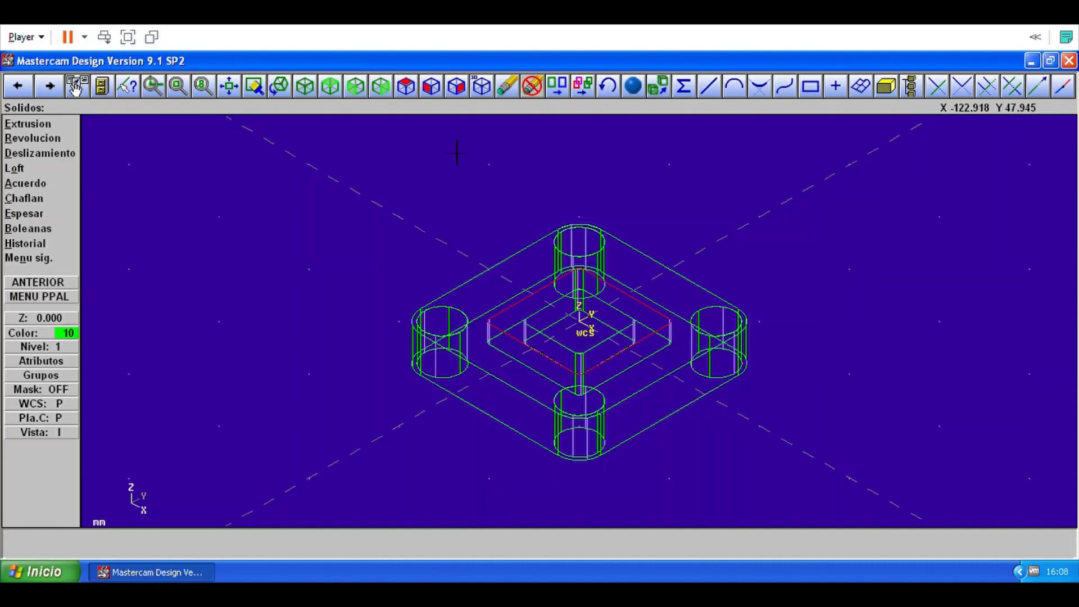
# Switch the construction plane to front (Alzado) and set its Z depth to 50.
pyautogui.click(442, 104)
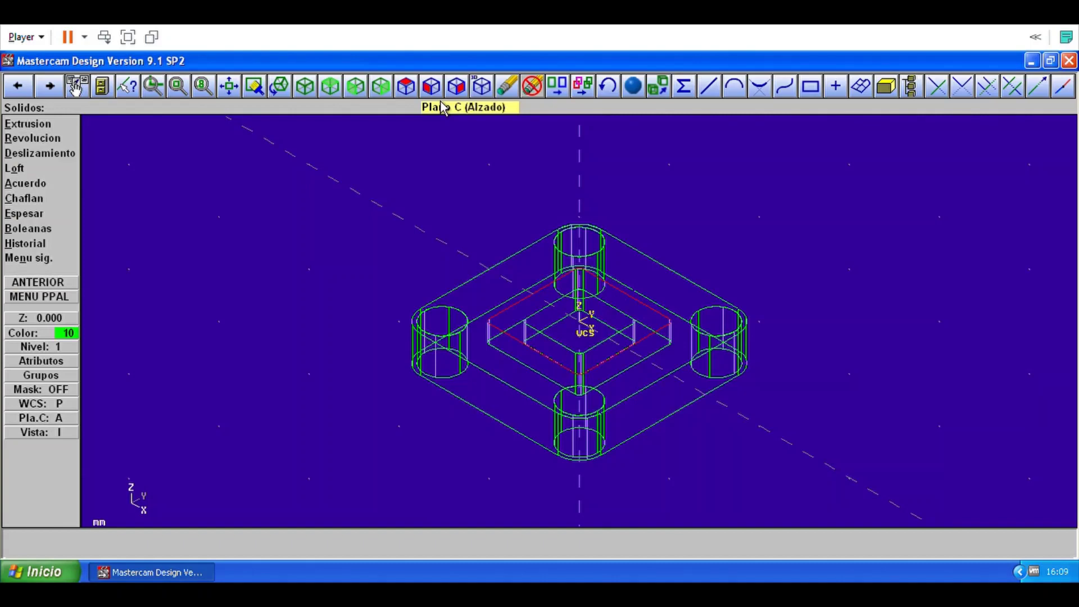
pyautogui.click(55, 323)
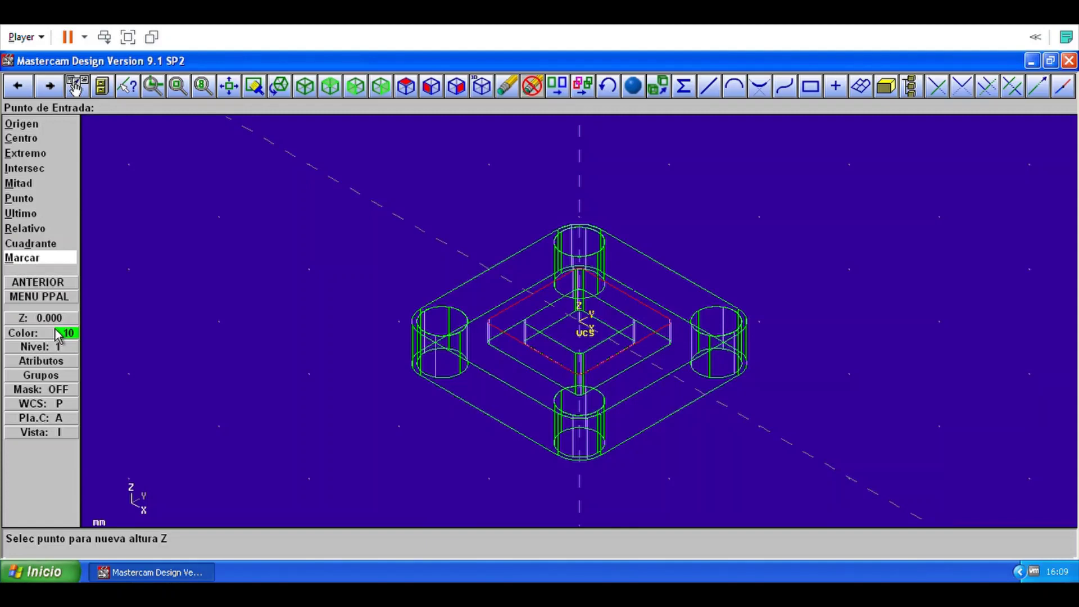
pyautogui.write('50')
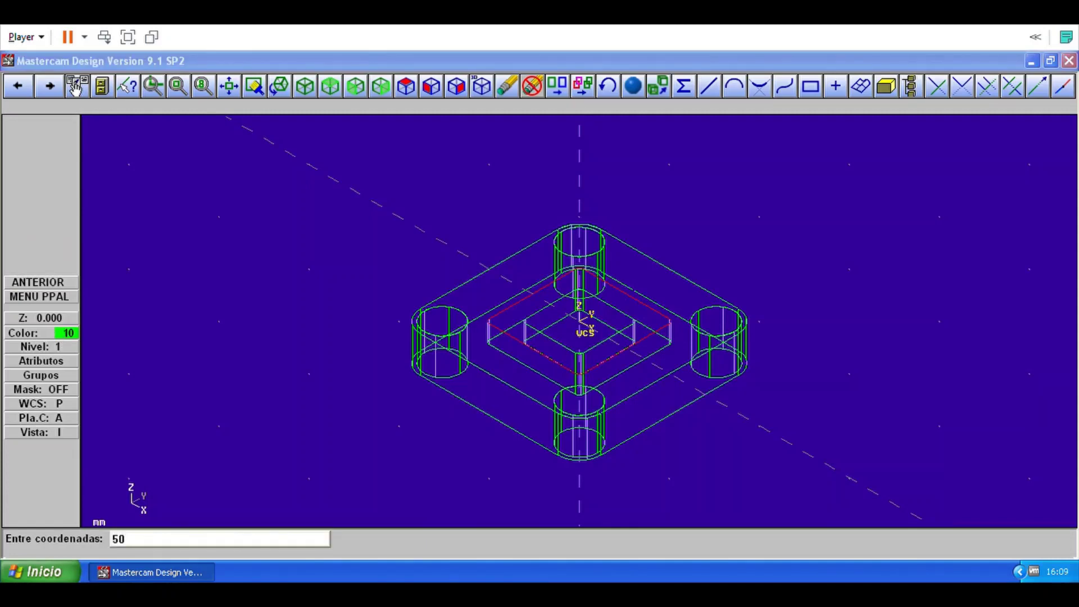
pyautogui.press('Return')
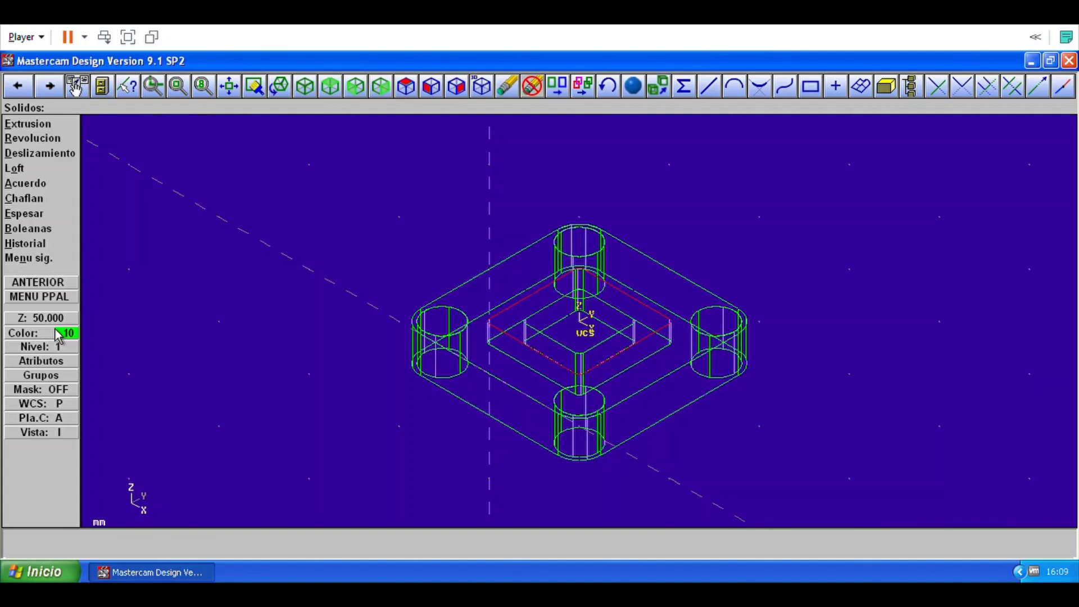
# Create a circle of diameter 8 mm centred at 0,-5 on the front construction plane.
pyautogui.click(57, 306)
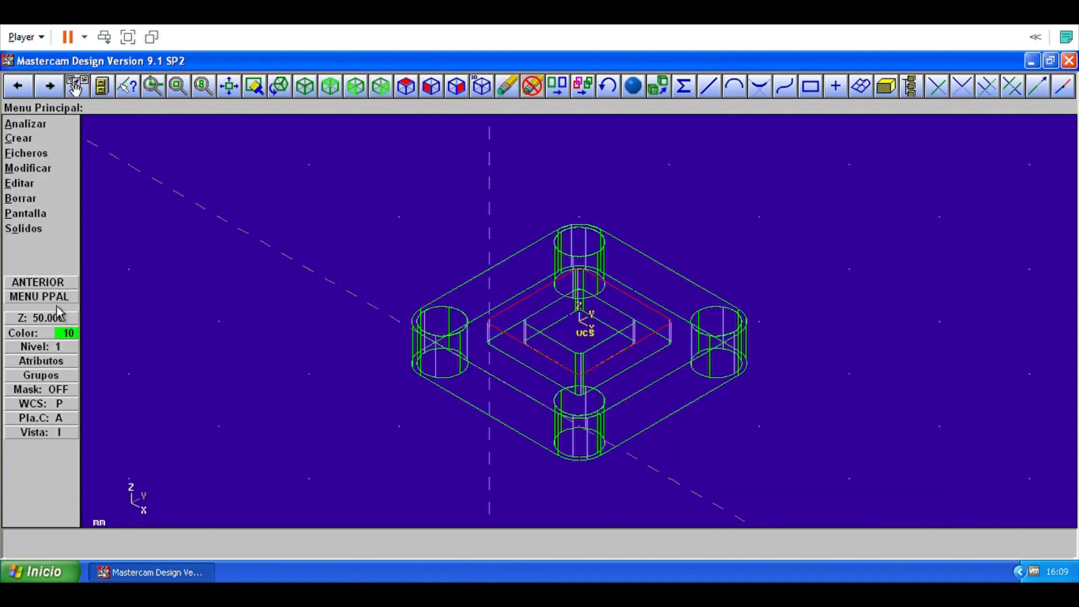
pyautogui.click(40, 145)
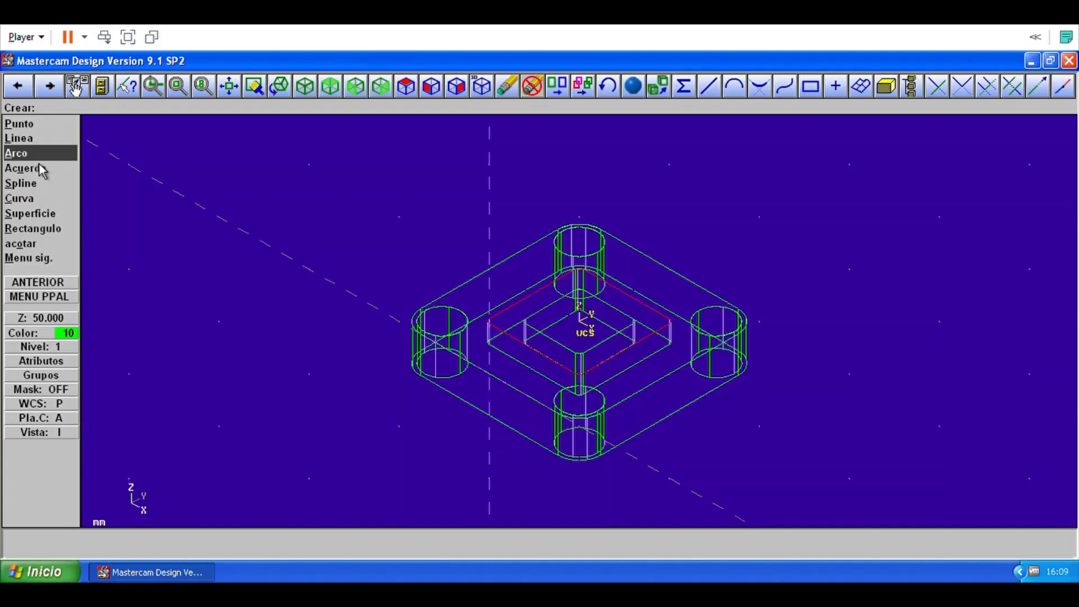
pyautogui.click(40, 162)
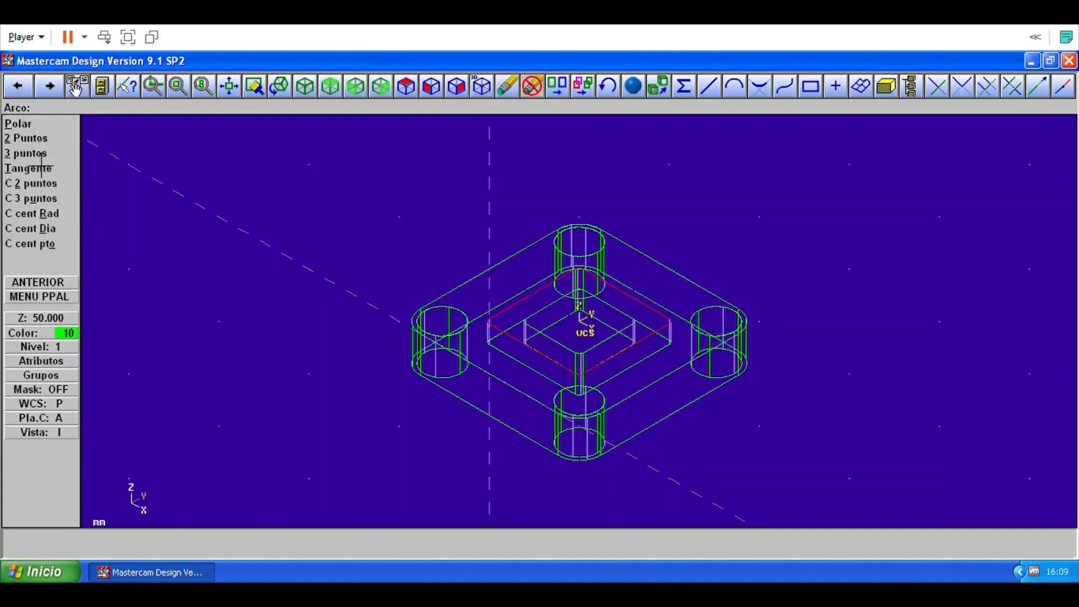
pyautogui.click(55, 236)
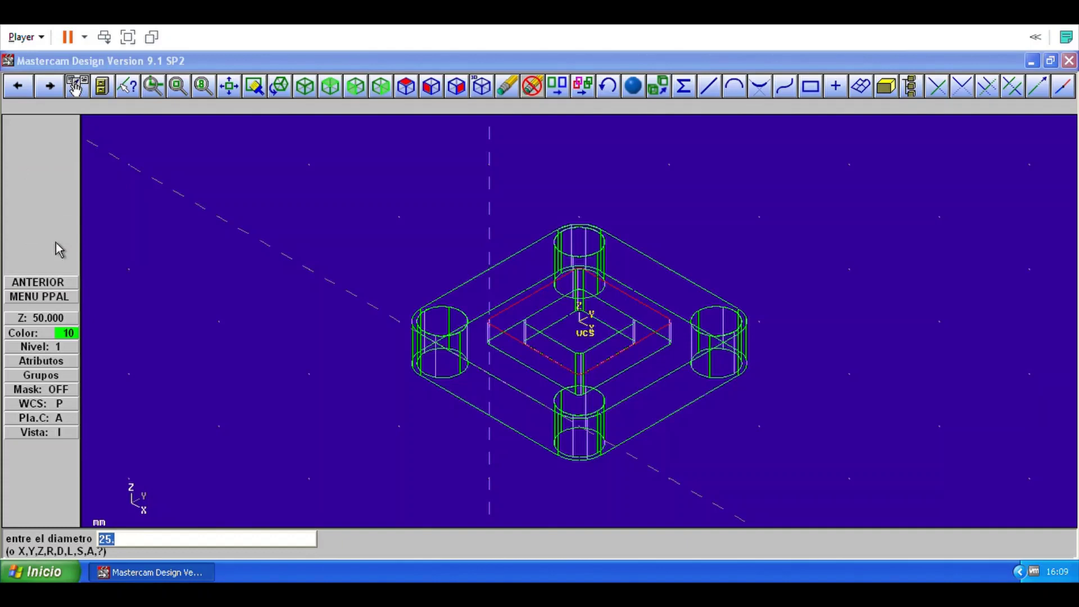
pyautogui.write('8')
pyautogui.press('Return')
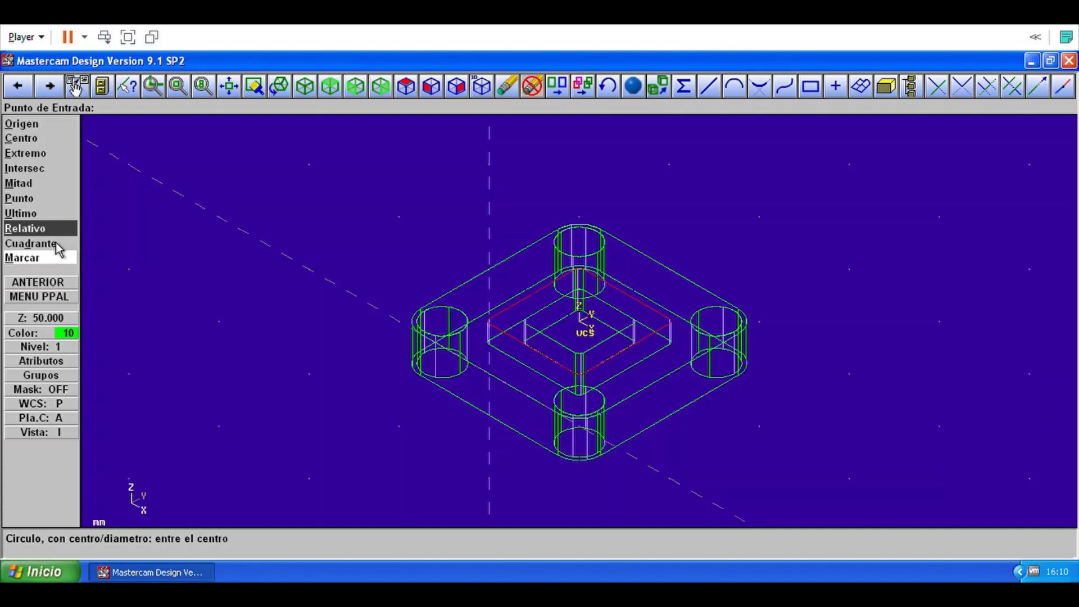
pyautogui.write('0')
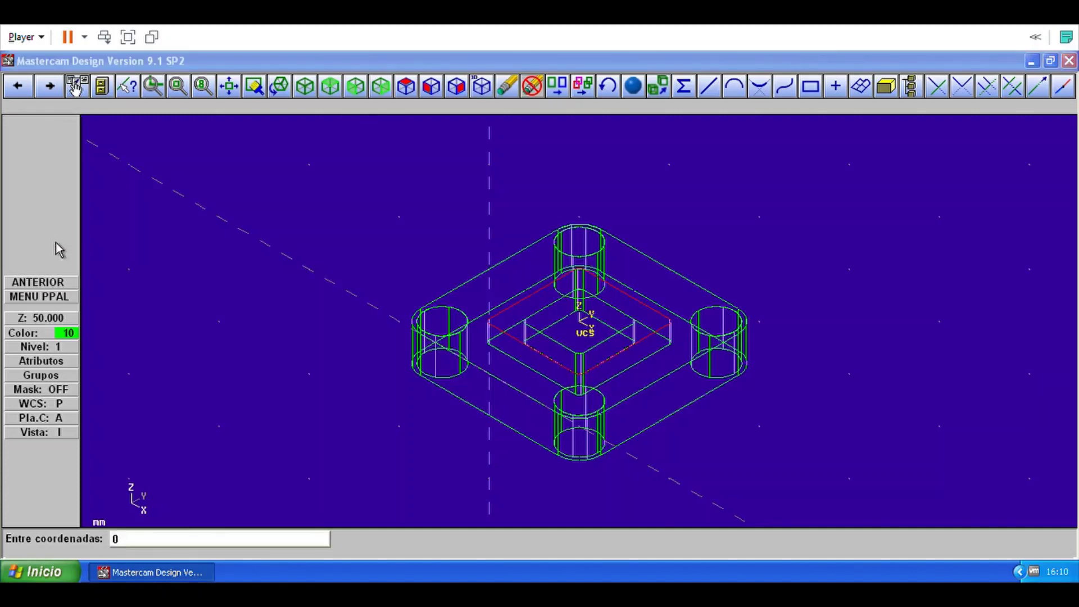
pyautogui.write(',-5')
pyautogui.press('Return')
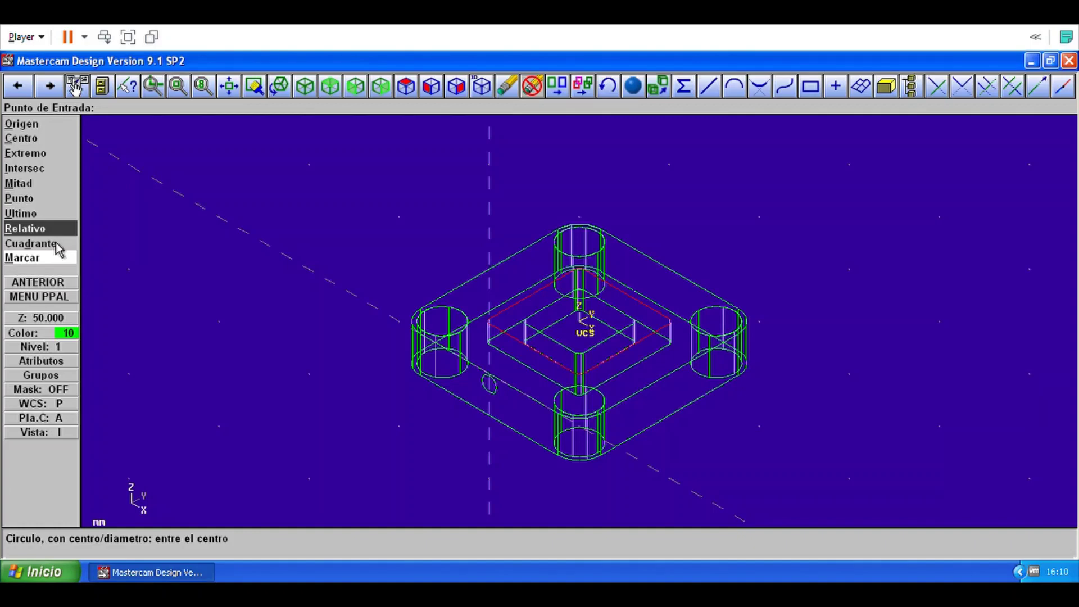
# Create an 8 mm diameter circle centred at 0,-5 on the side construction plane, and undo the stray circle placed beside it.
pyautogui.click(469, 102)
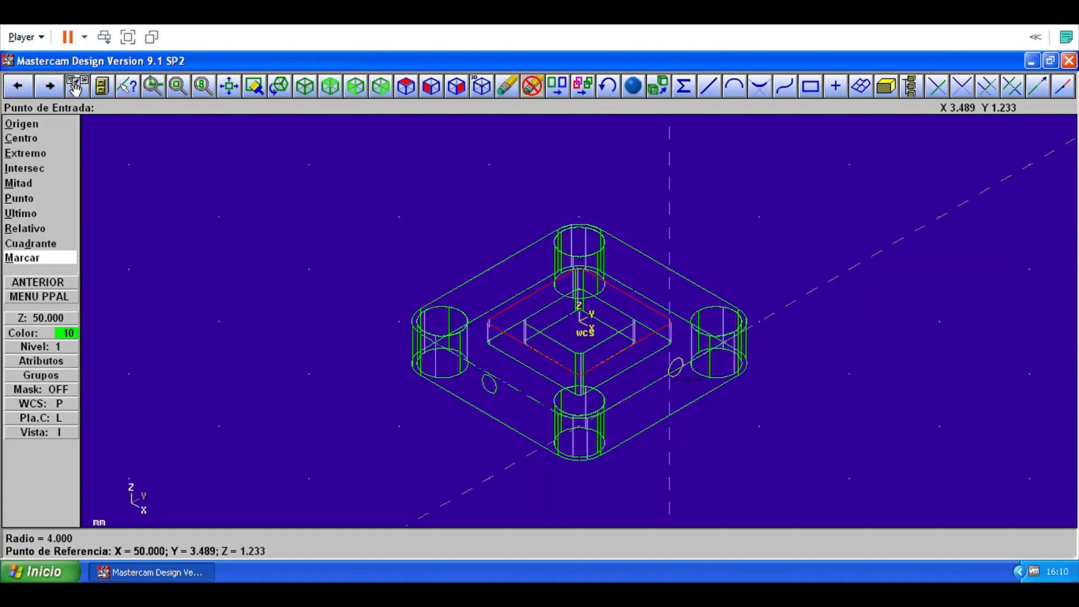
pyautogui.write('0,')
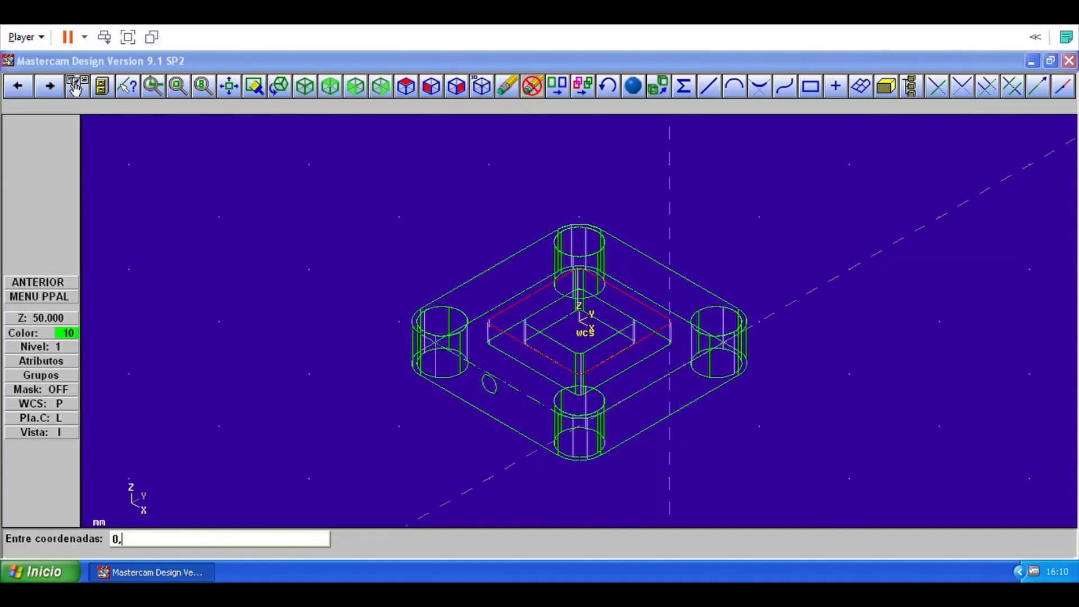
pyautogui.write('-5')
pyautogui.press('Return')
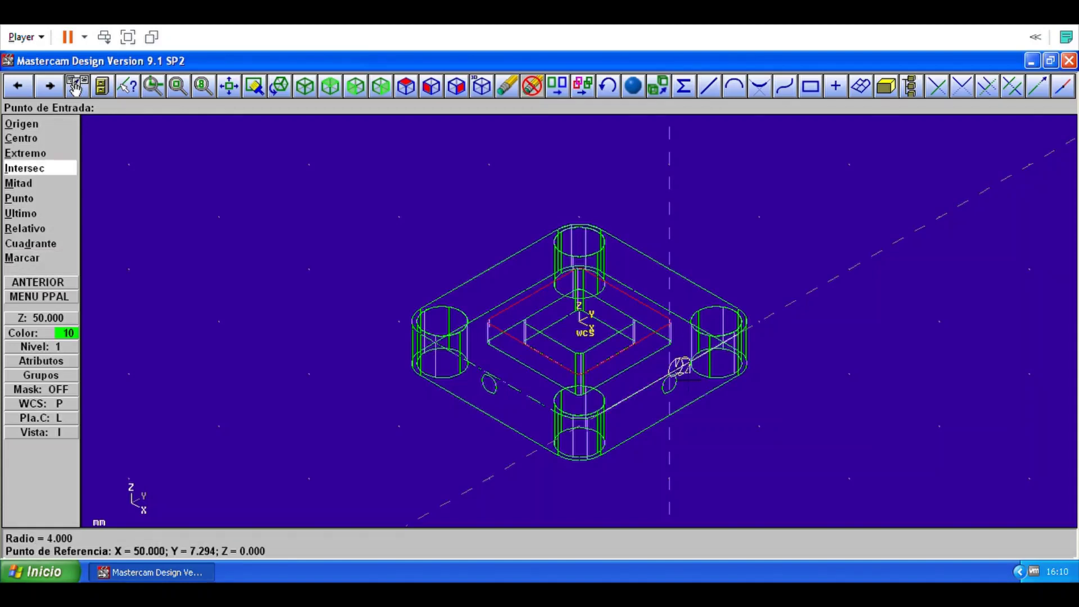
pyautogui.press('Escape')
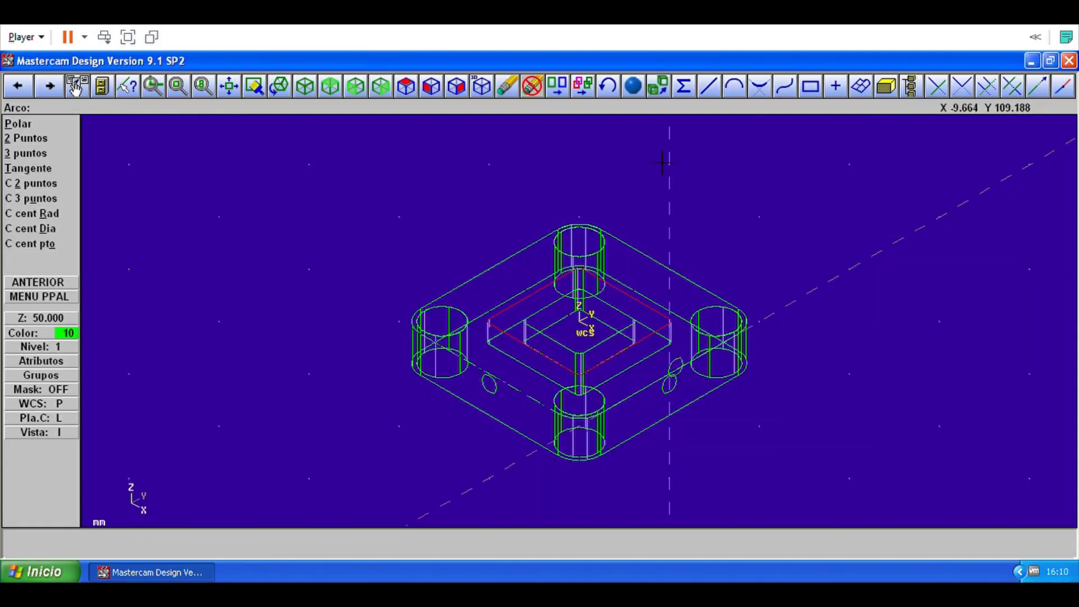
pyautogui.click(612, 91)
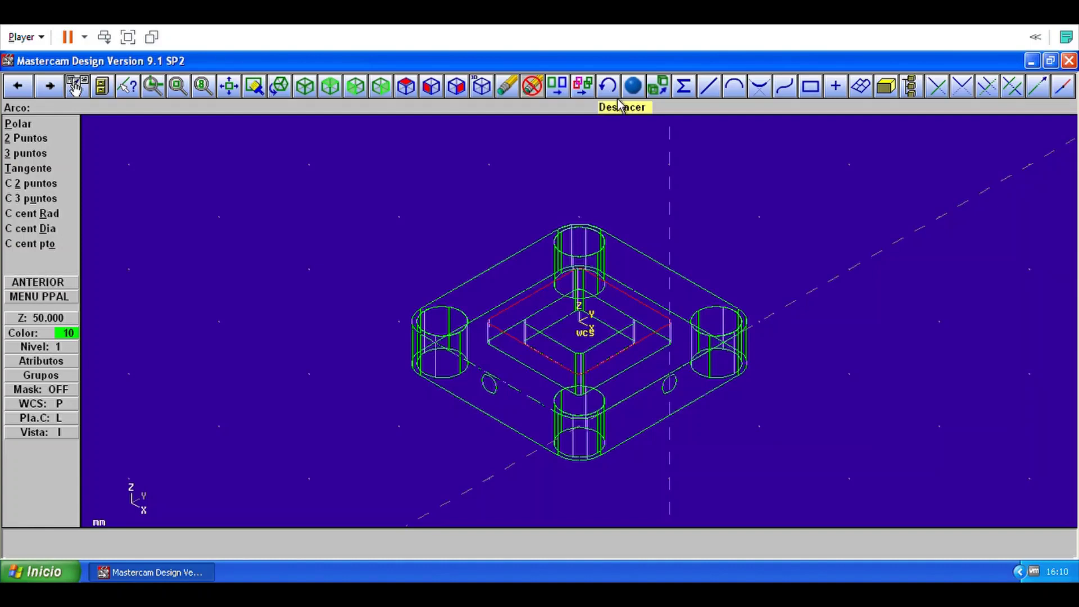
pyautogui.press('Escape')
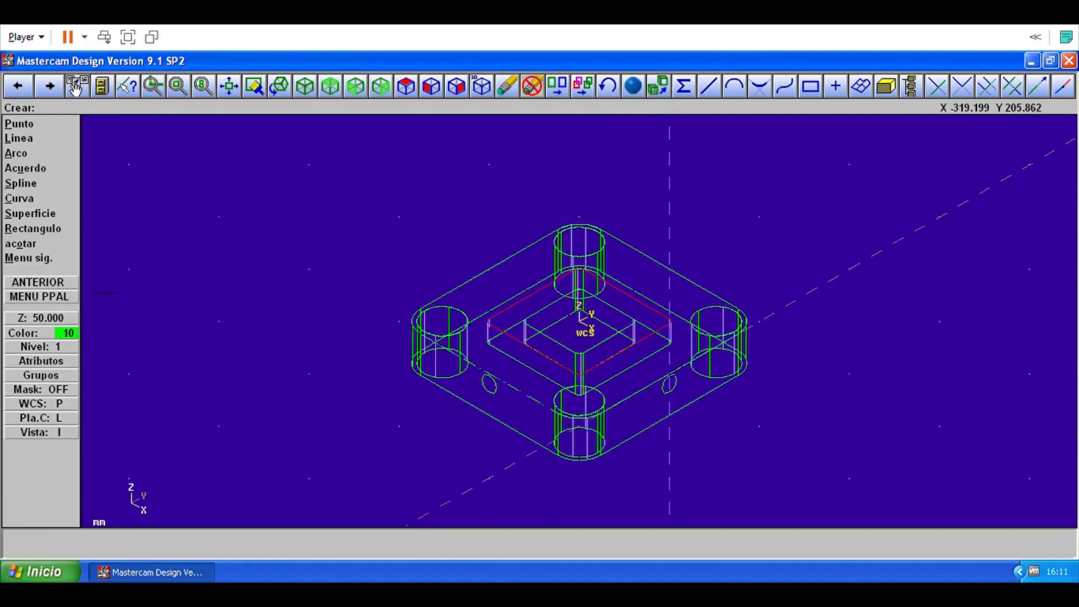
pyautogui.press('Escape')
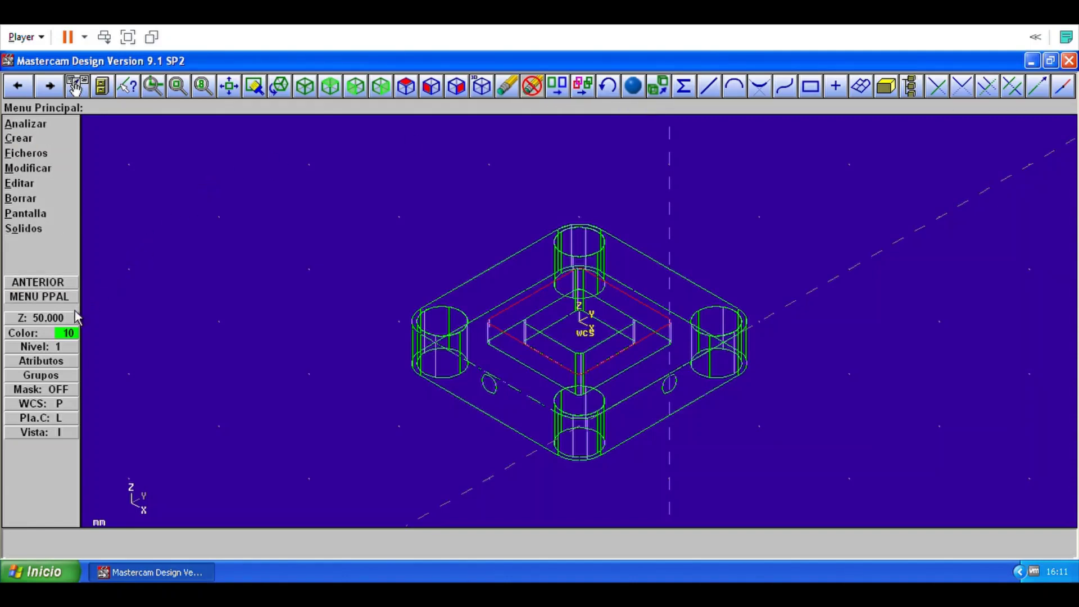
# Cut the circle on the side construction plane through the whole solid body with an extrusion cut.
pyautogui.click(57, 242)
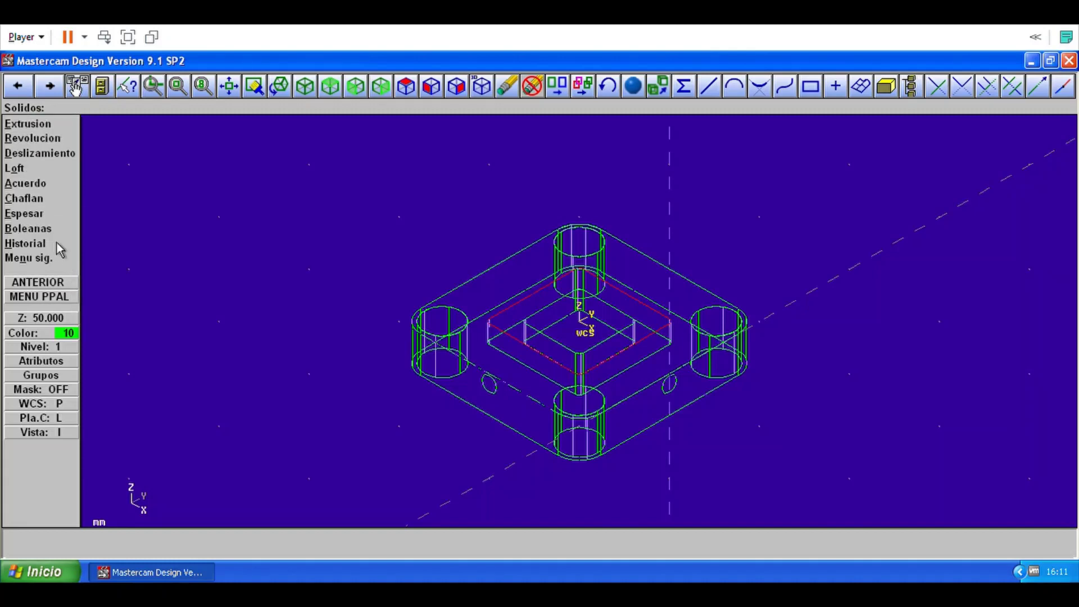
pyautogui.click(63, 131)
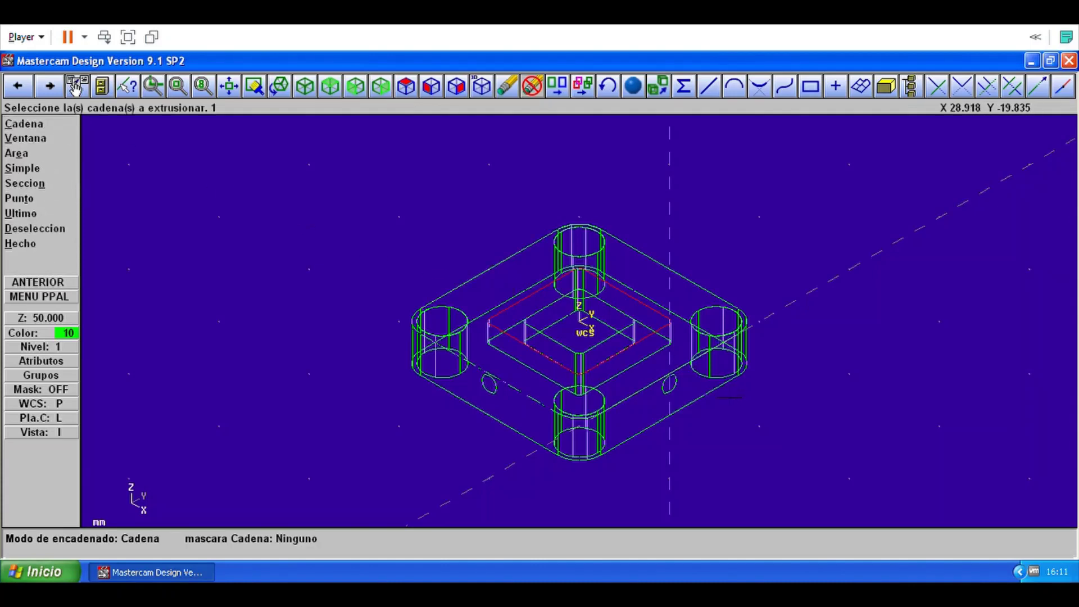
pyautogui.click(694, 397)
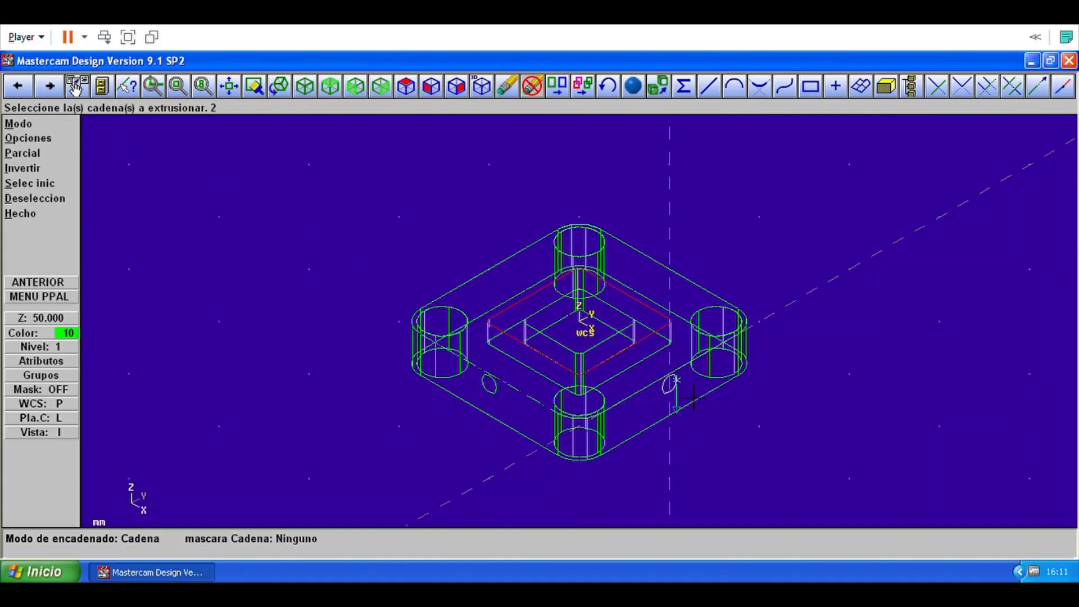
pyautogui.click(55, 220)
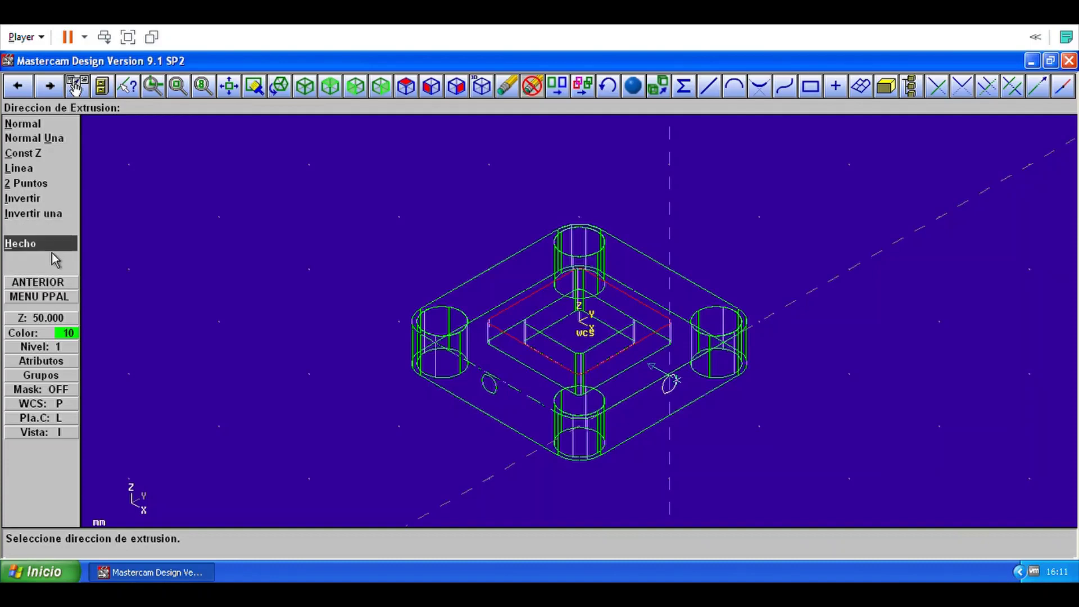
pyautogui.click(52, 249)
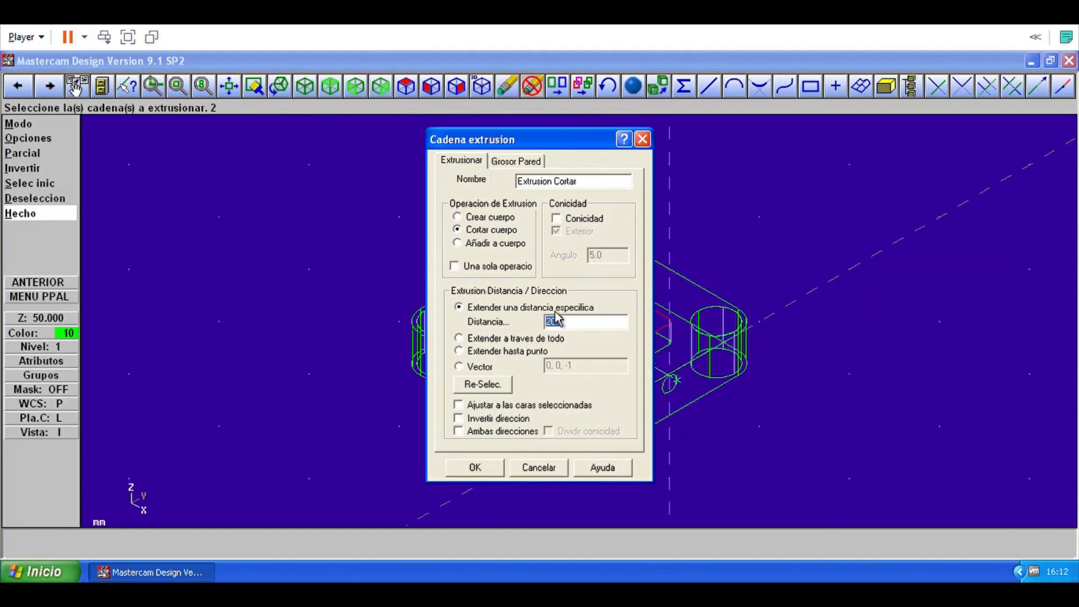
pyautogui.click(469, 340)
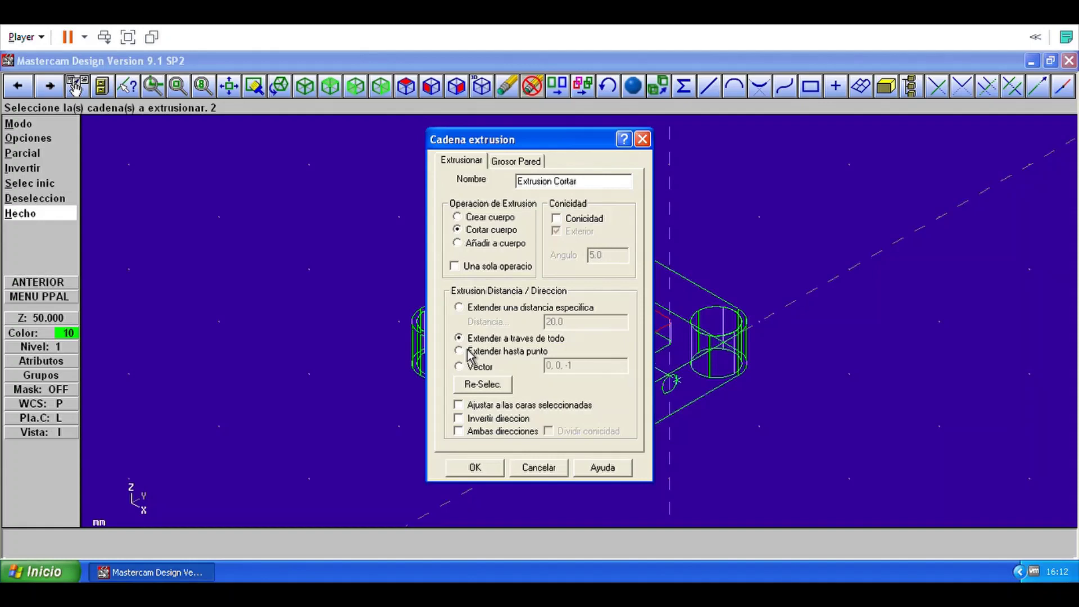
pyautogui.click(498, 474)
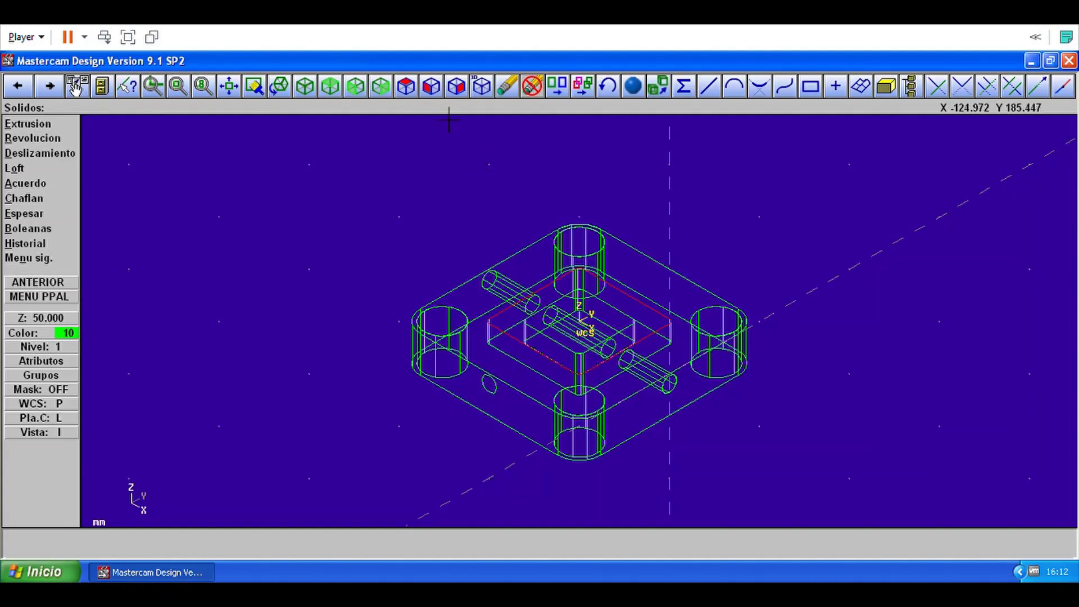
# Switch to the front construction plane (Alzado) and extrude-cut the circle on the front face through the whole body.
pyautogui.click(442, 101)
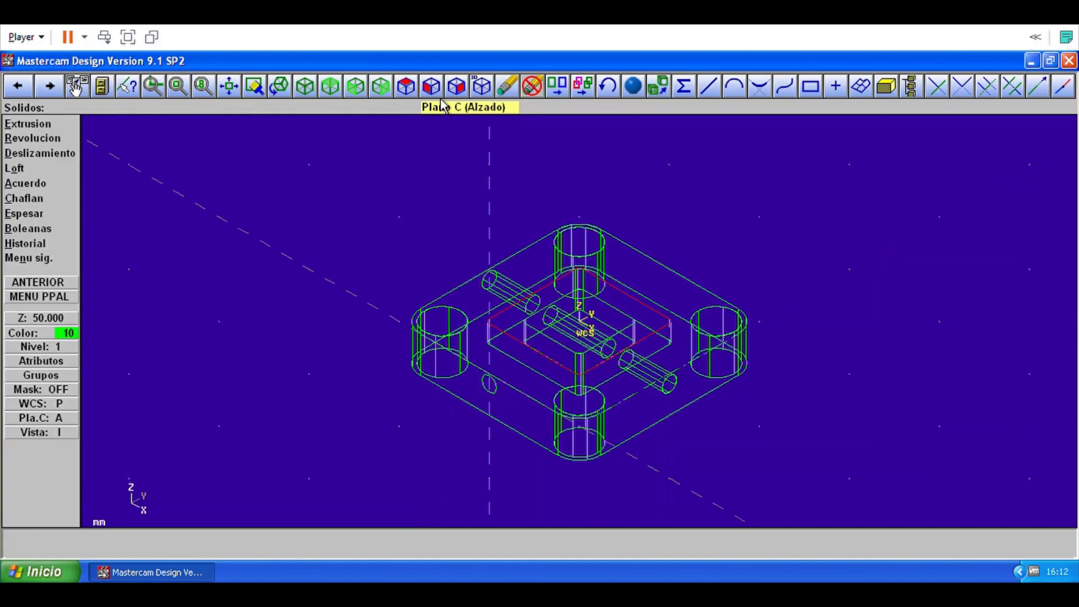
pyautogui.click(72, 131)
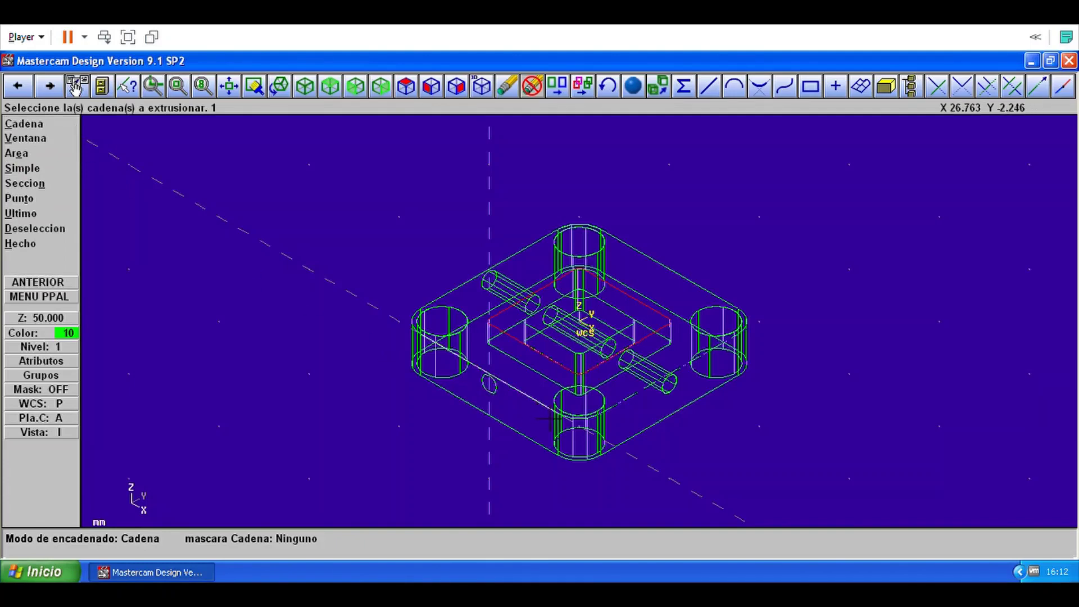
pyautogui.click(494, 388)
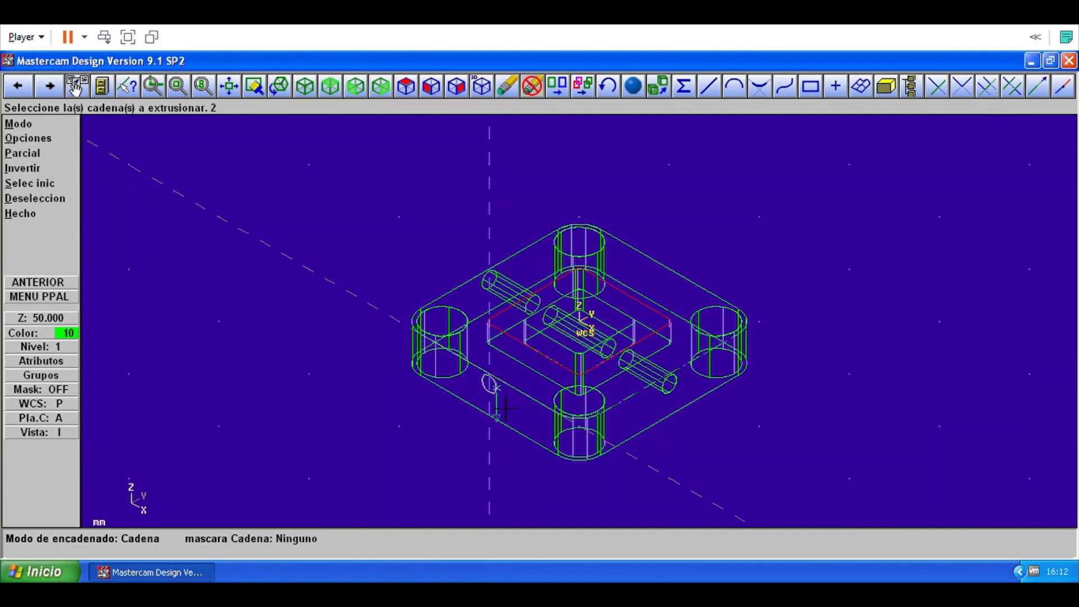
pyautogui.click(55, 224)
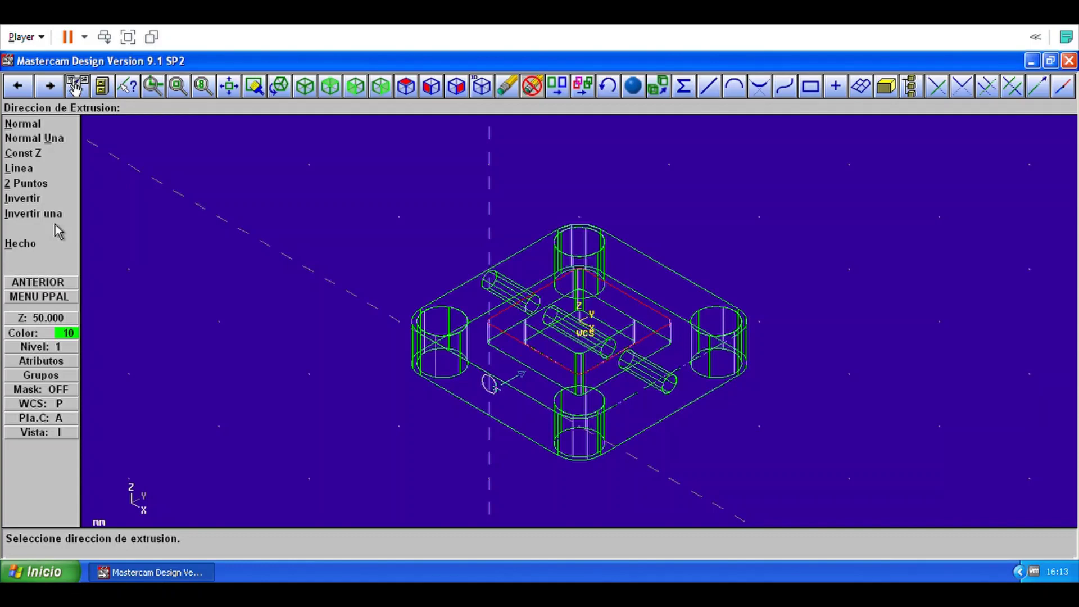
pyautogui.click(52, 248)
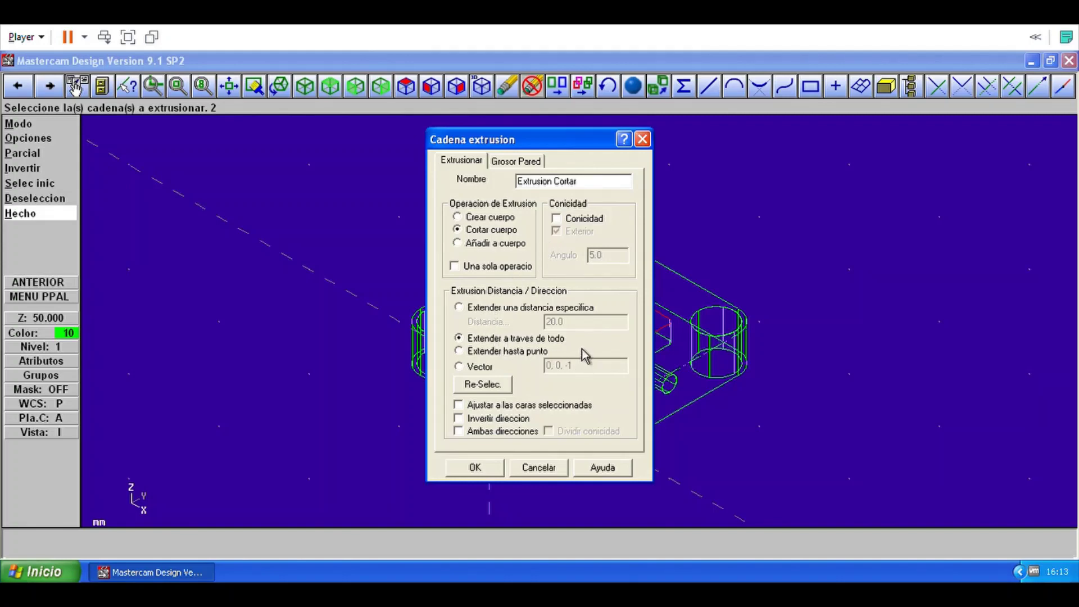
pyautogui.click(492, 471)
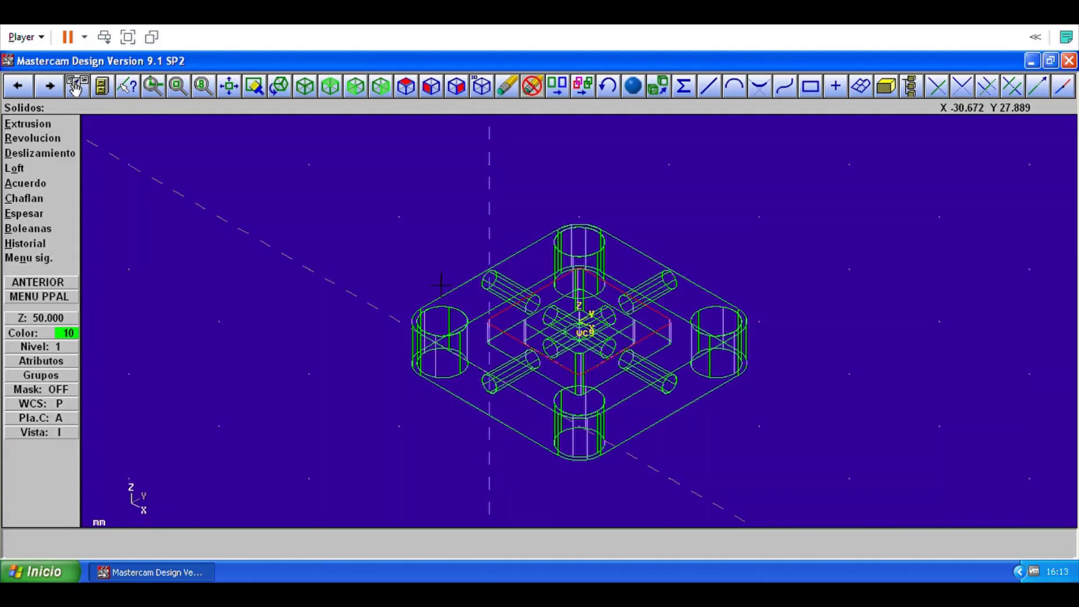
# Switch the construction plane to top (Planta) and set its Z depth to 0.
pyautogui.click(422, 104)
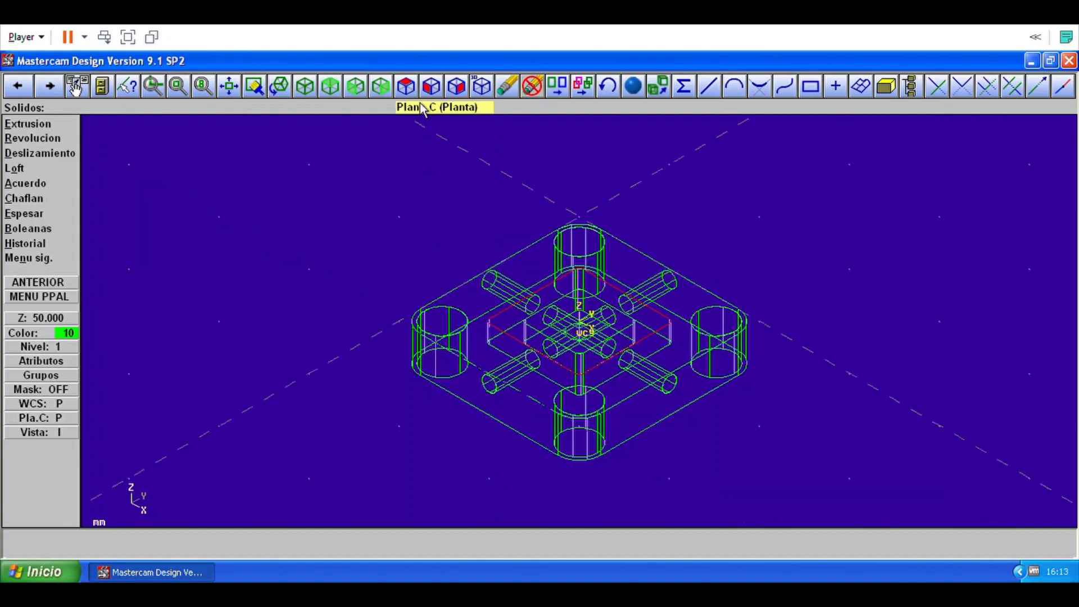
pyautogui.click(77, 324)
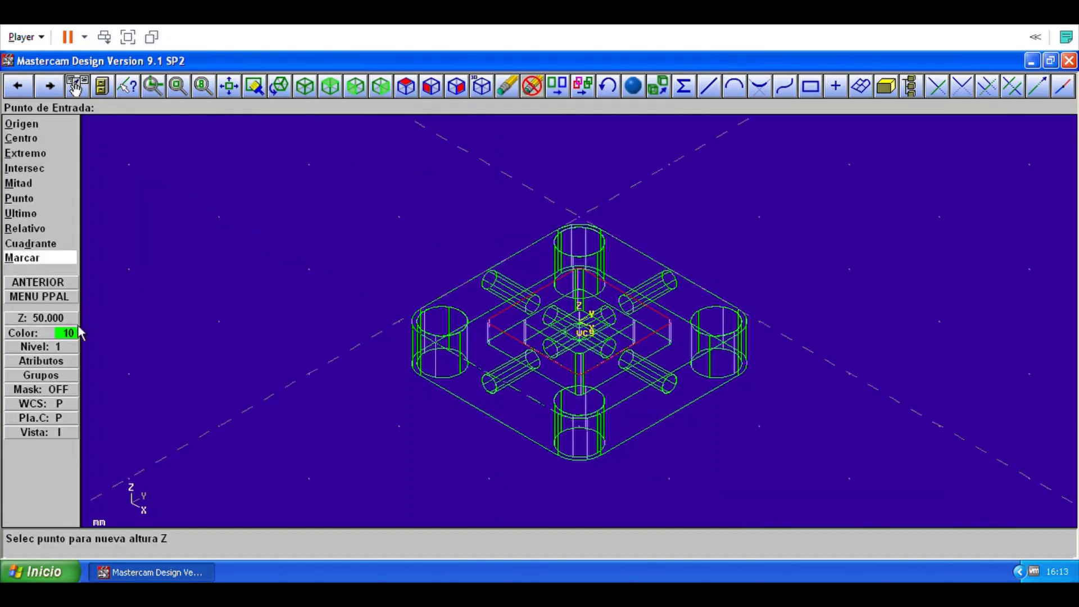
pyautogui.write('0')
pyautogui.press('Return')
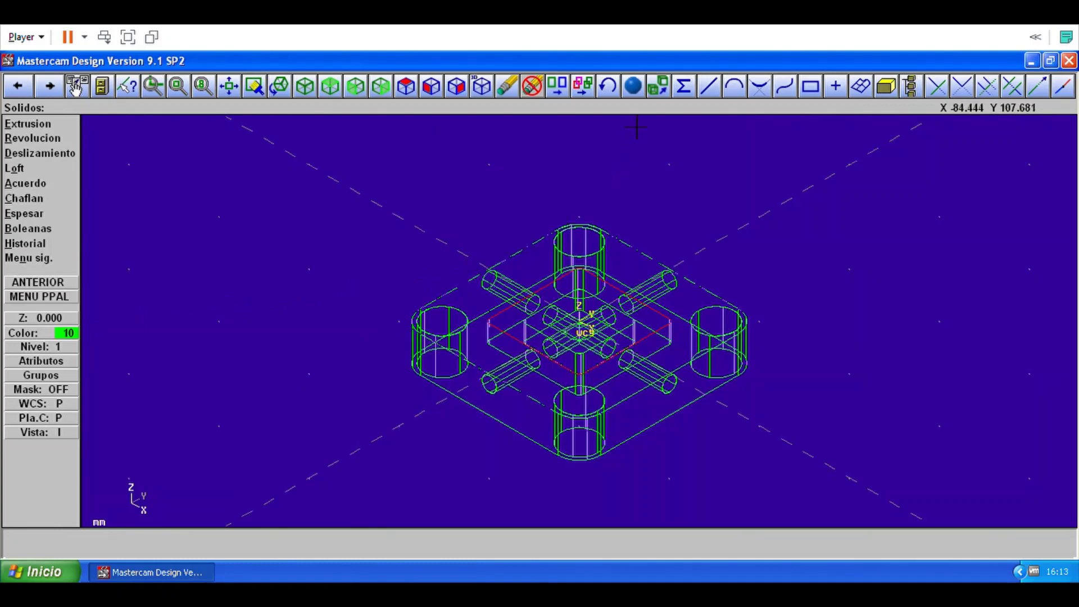
# Activate shading on all surfaces with their original colour and inspect the solid with the dynamic view.
pyautogui.click(644, 90)
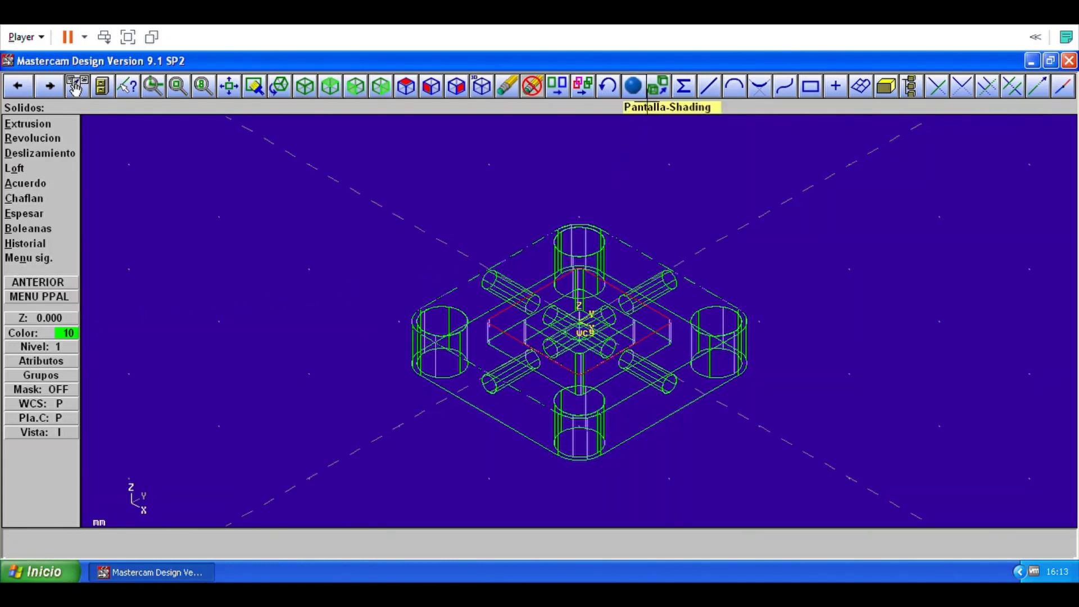
pyautogui.click(443, 189)
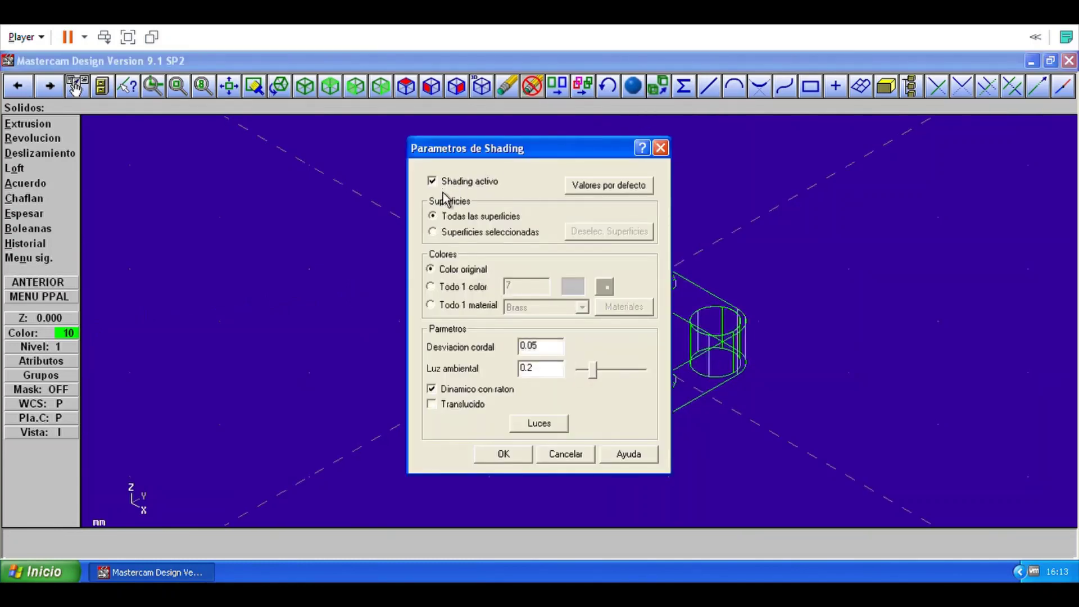
pyautogui.click(528, 461)
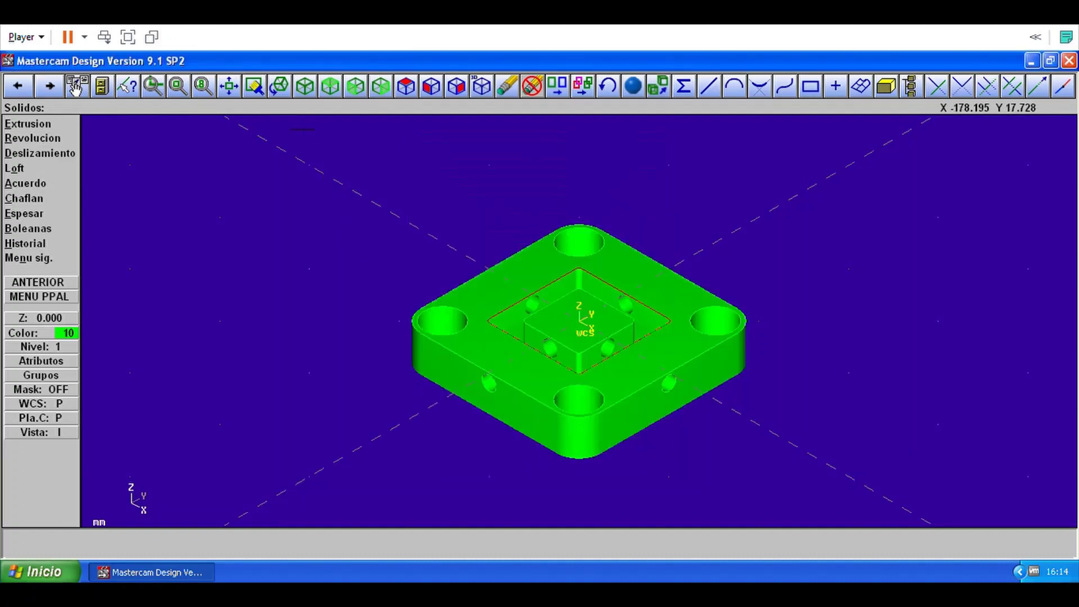
pyautogui.click(280, 86)
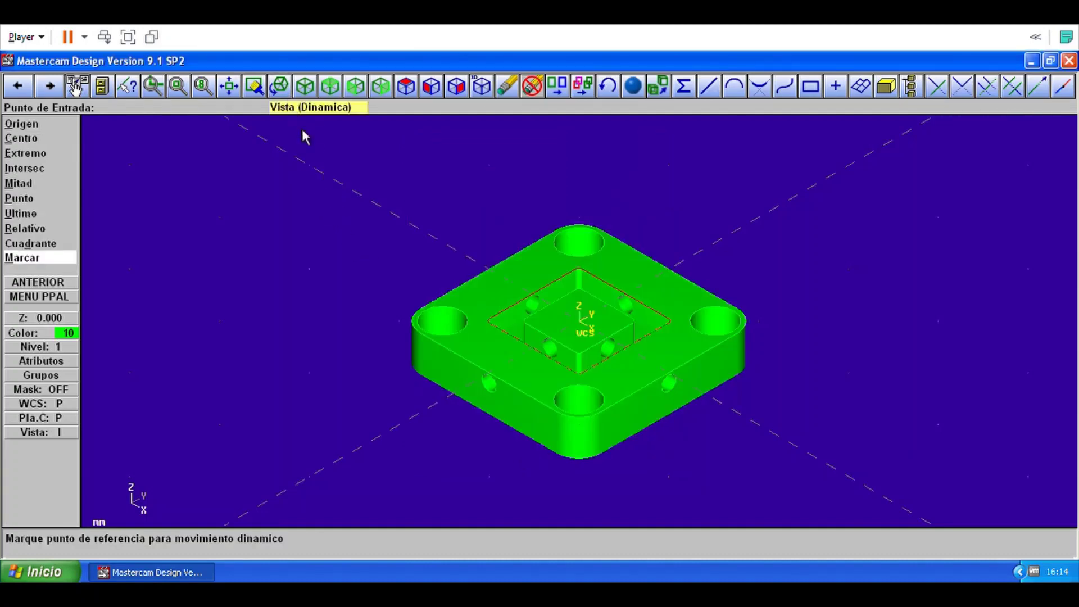
pyautogui.click(352, 223)
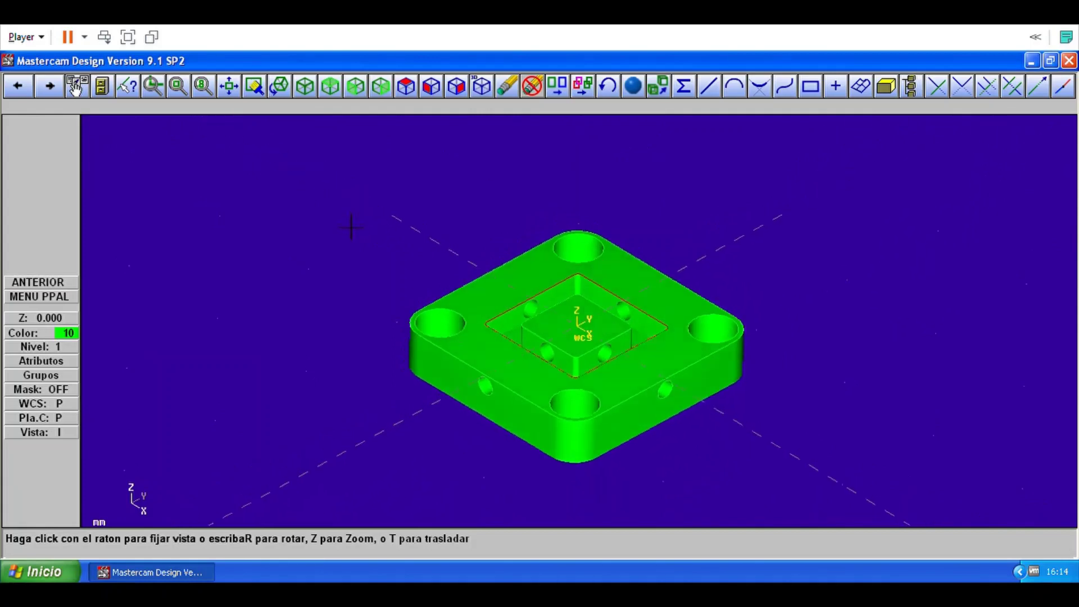
pyautogui.click(352, 229)
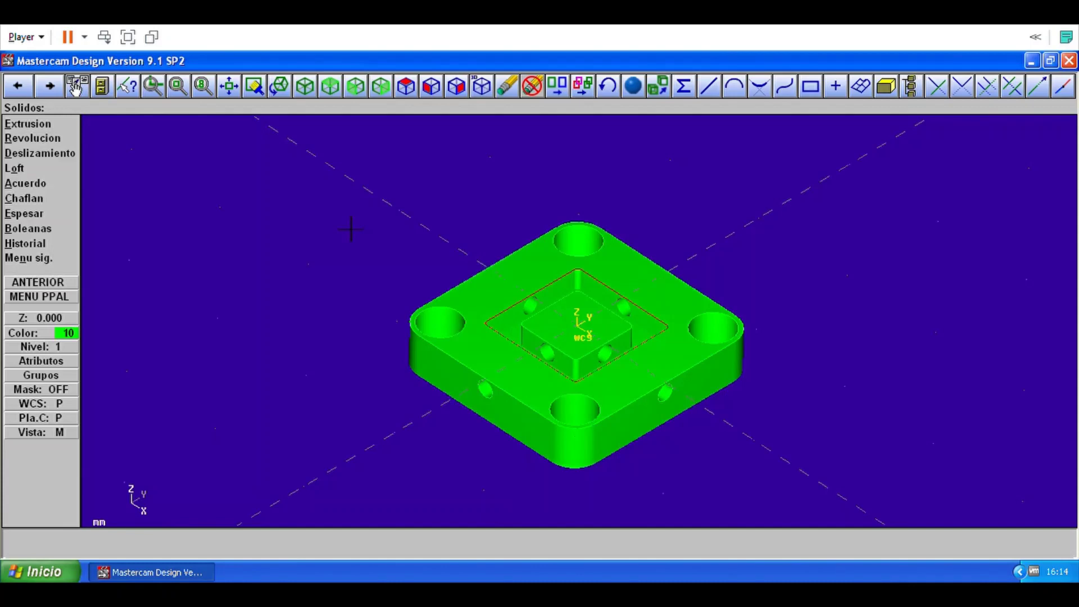
# Save the drawing as EJEMPLO 2 FRESADO.MC9 in the MasterCAM folder of Mis documentos.
pyautogui.click(77, 298)
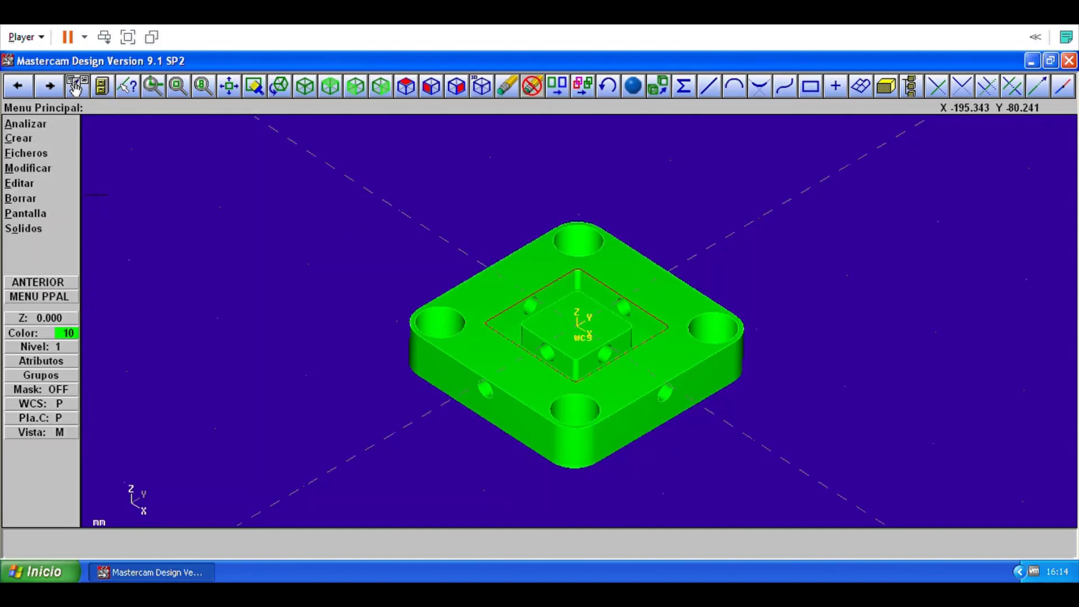
pyautogui.click(63, 161)
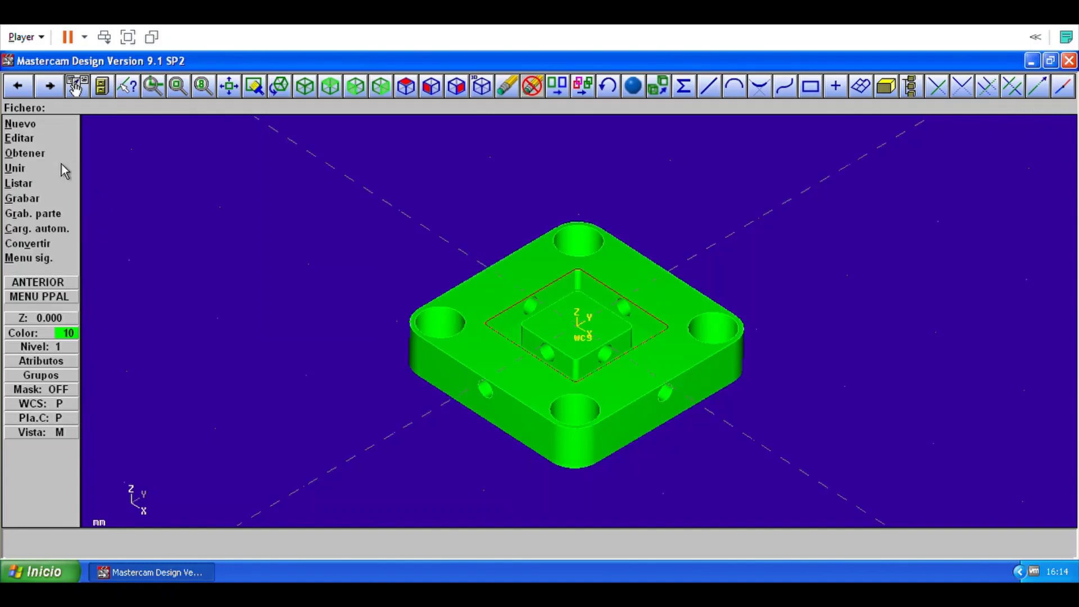
pyautogui.click(62, 205)
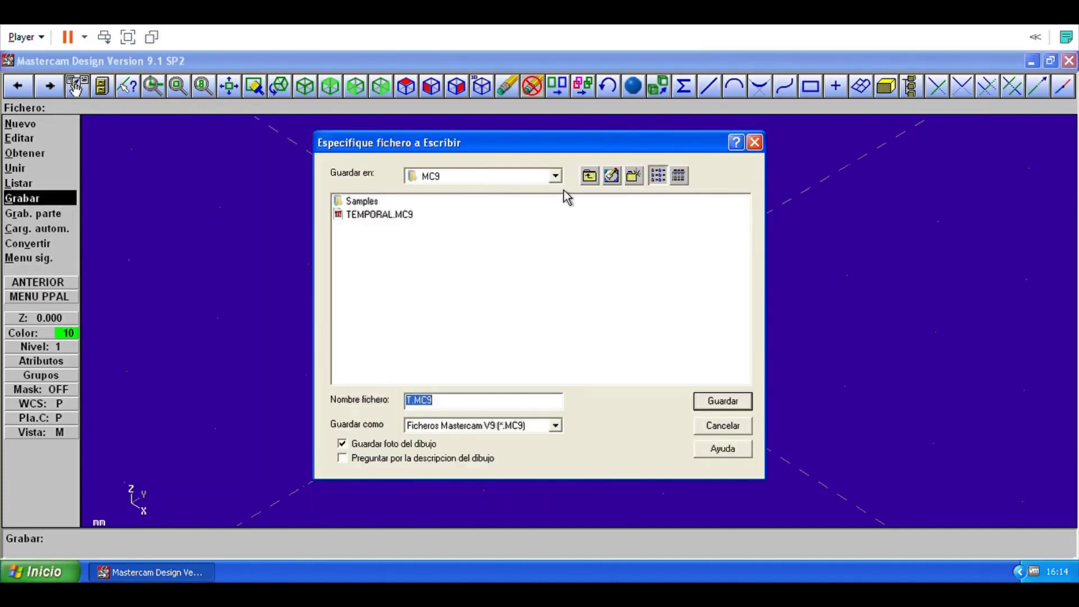
pyautogui.click(556, 178)
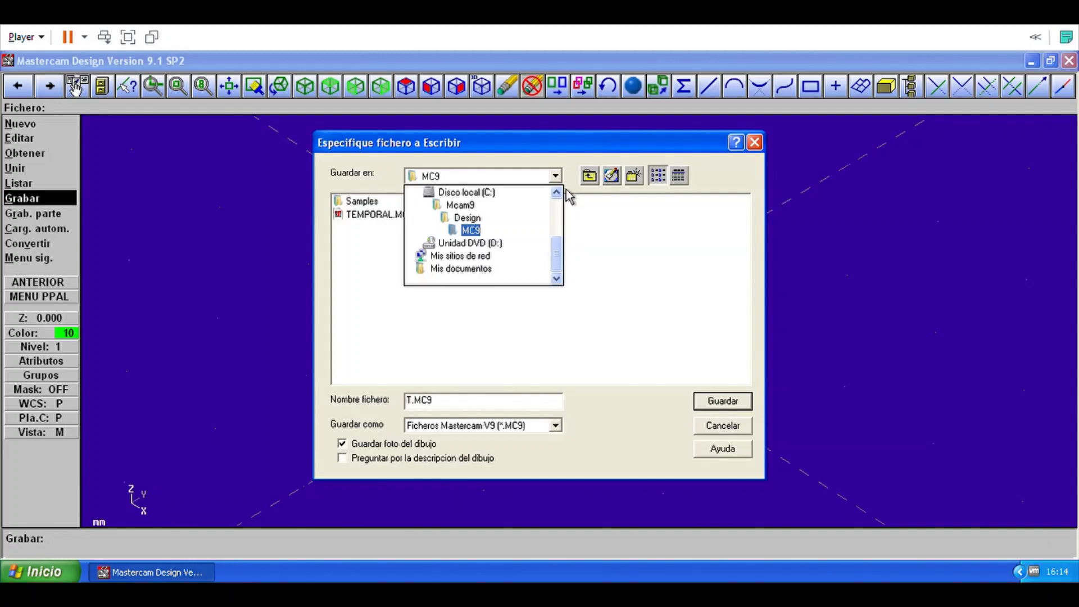
pyautogui.click(490, 271)
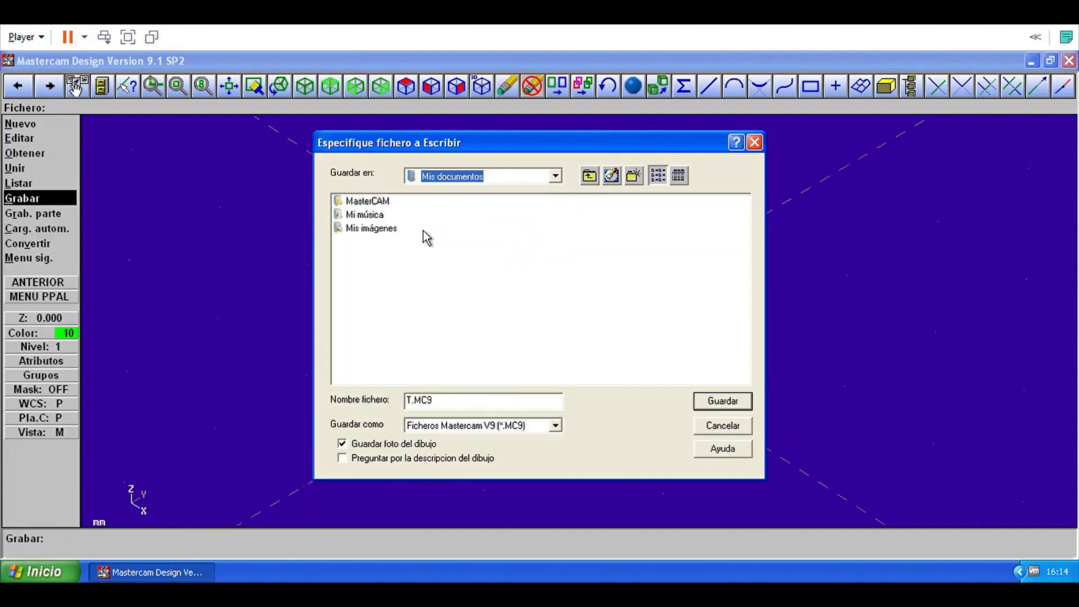
pyautogui.doubleClick(371, 201)
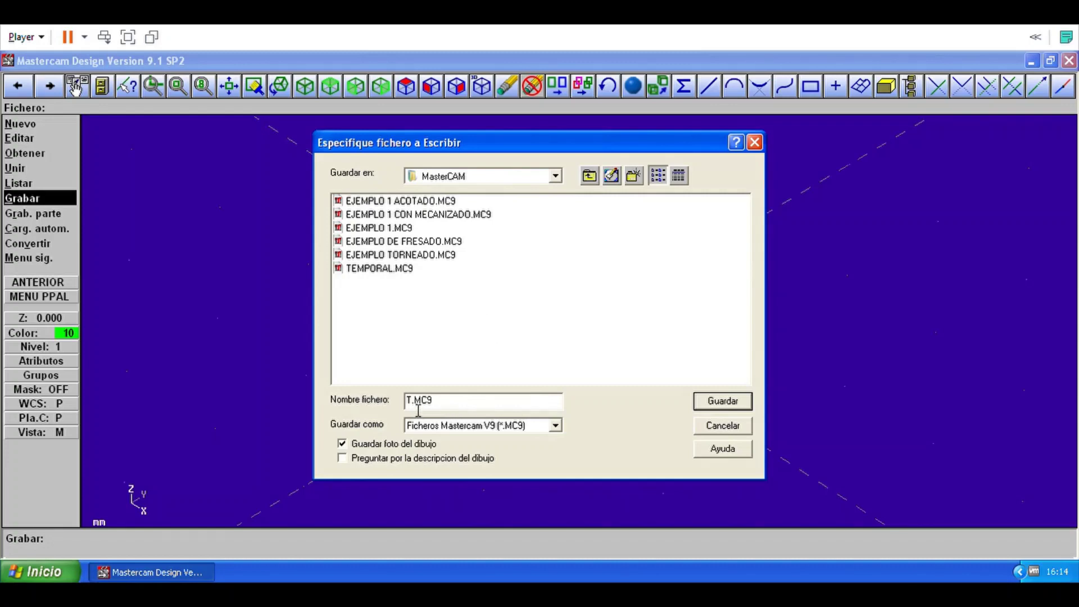
pyautogui.press('BackSpace')
pyautogui.write('EJEMPLO 2 FRESADO')
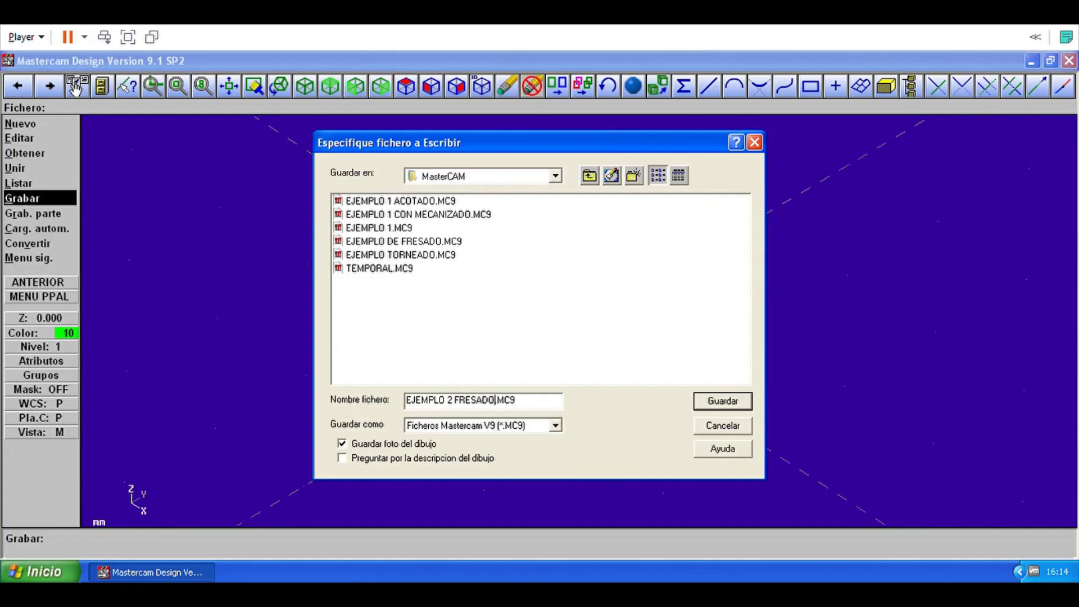
pyautogui.click(735, 401)
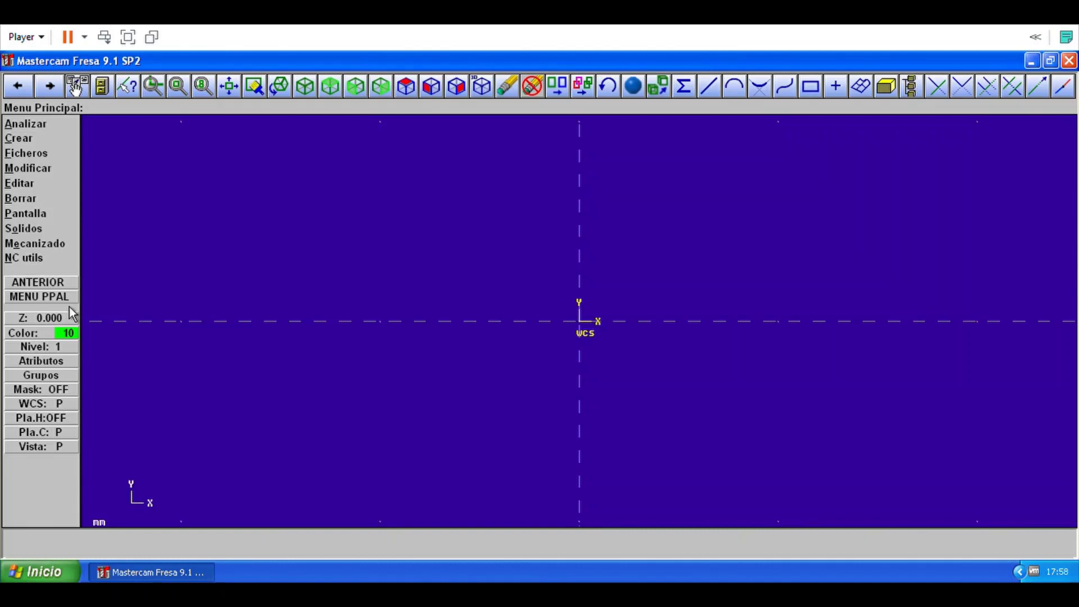
# Open the drawing EJEMPLO 2 FRESADO.MC9 from the MasterCAM folder of Mis documentos.
pyautogui.click(63, 156)
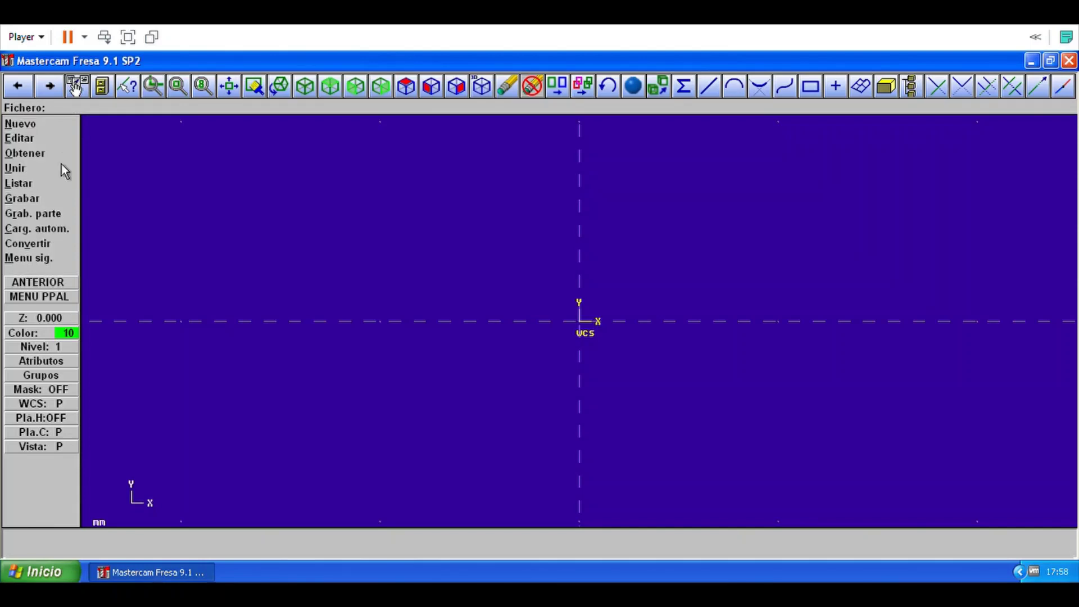
pyautogui.click(56, 159)
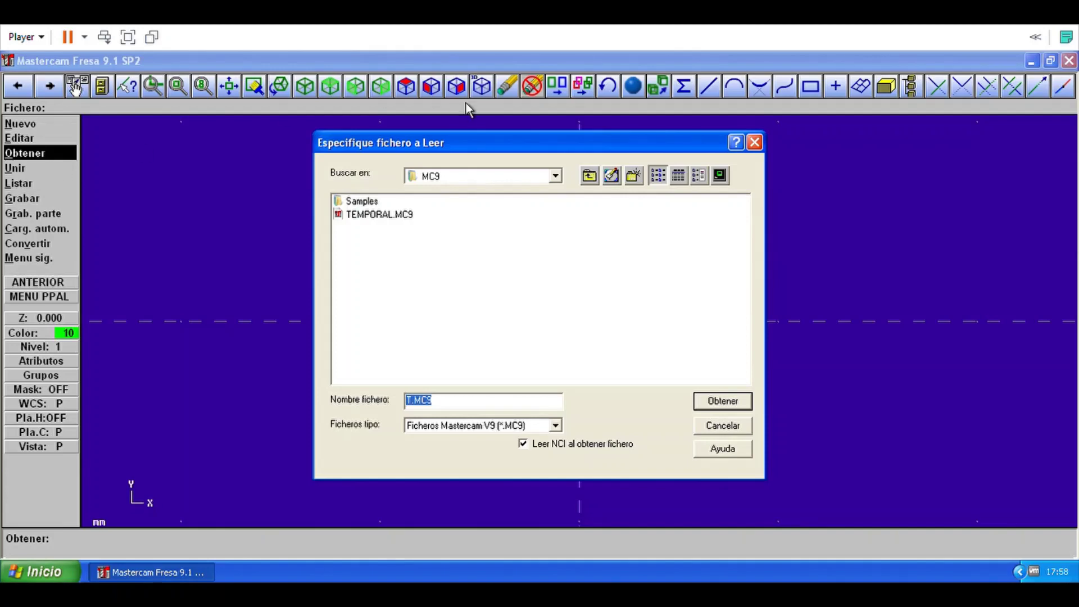
pyautogui.click(556, 176)
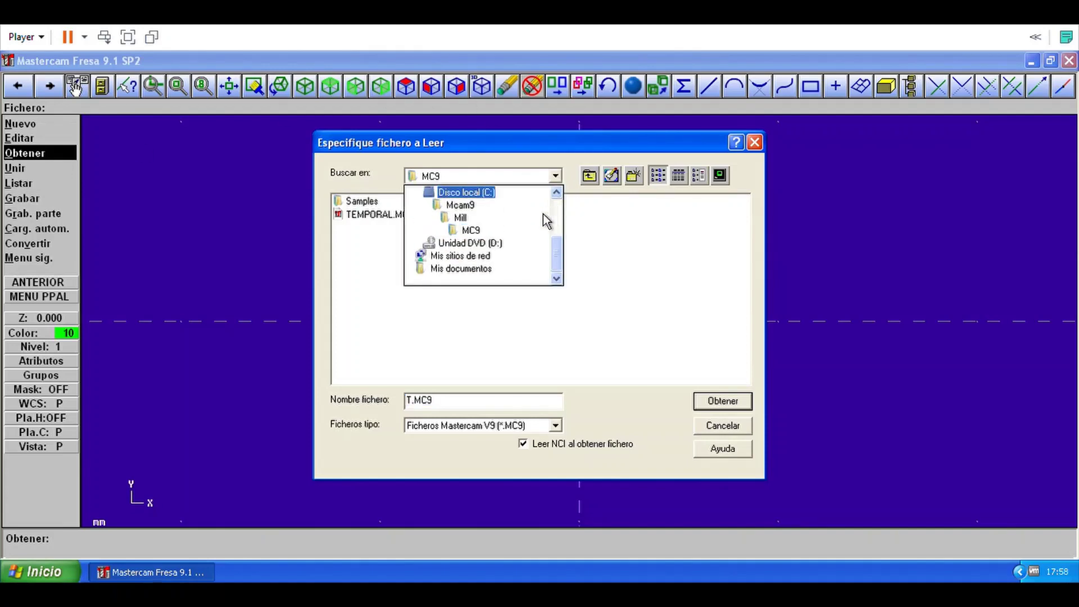
pyautogui.click(487, 279)
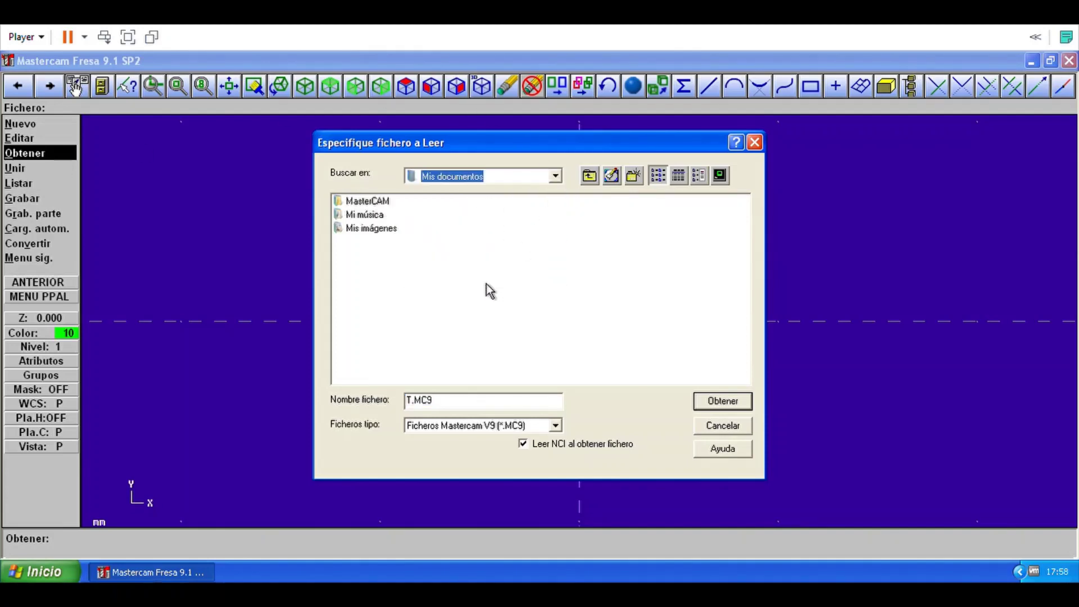
pyautogui.doubleClick(349, 206)
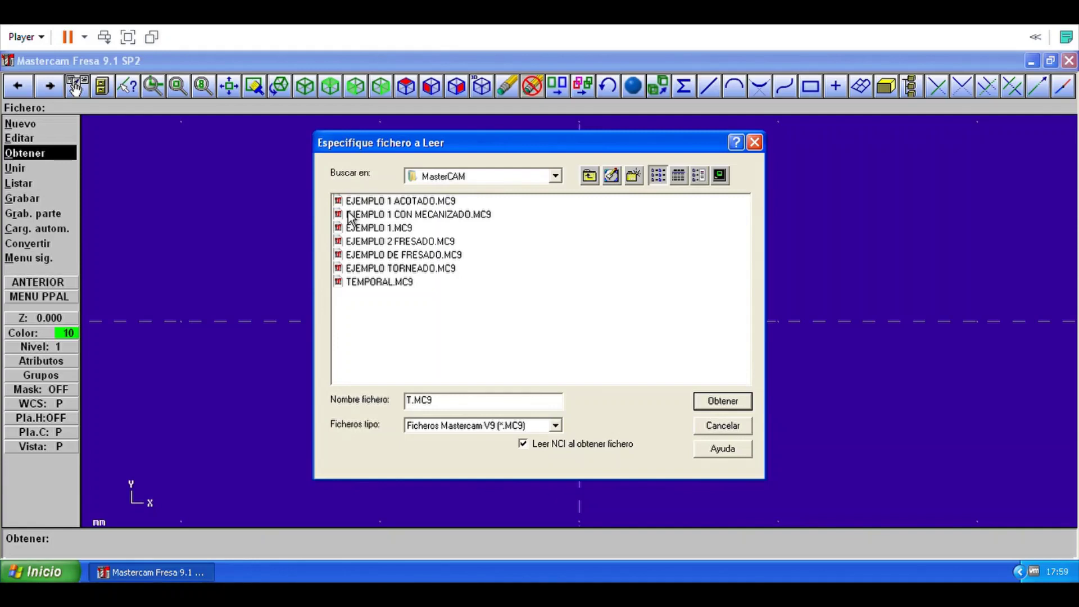
pyautogui.click(415, 243)
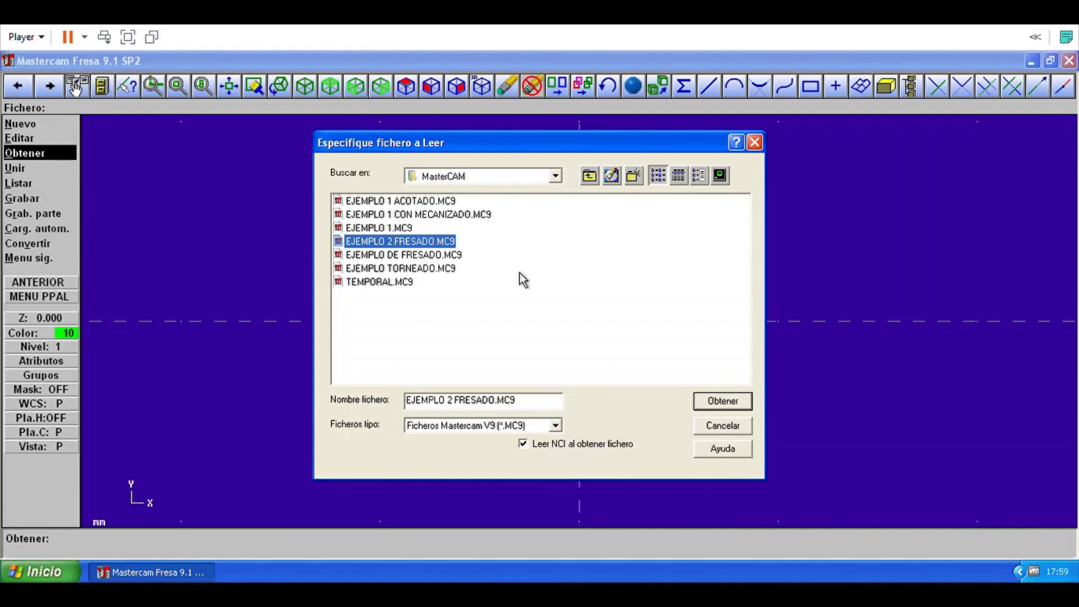
pyautogui.click(736, 408)
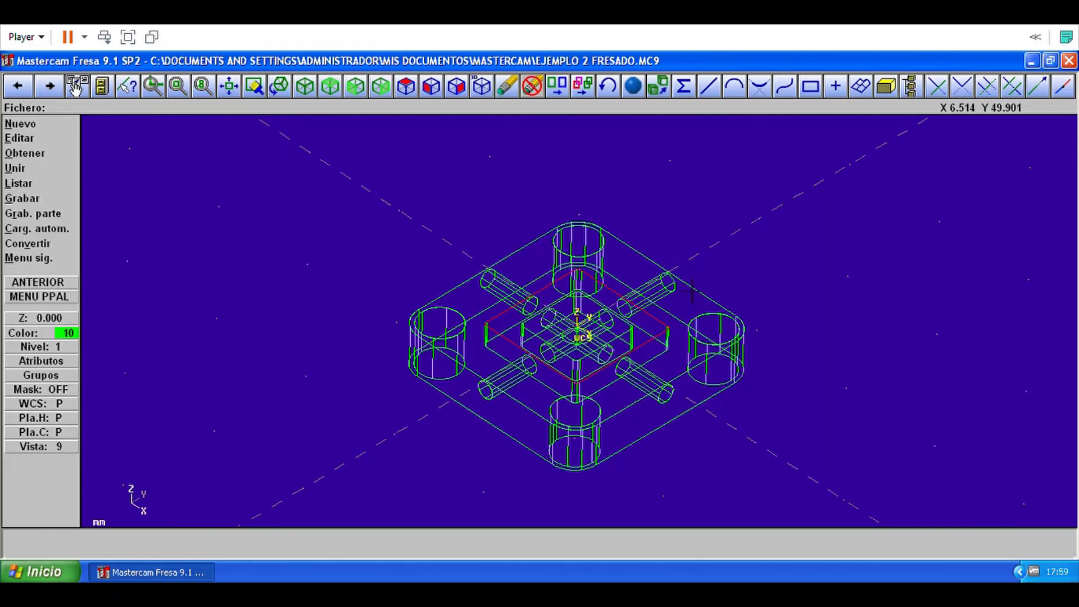
# In the machining Job Setup, define the stock from all contained entities without any extension, giving a 100 x 100 x 20 mm block.
pyautogui.click(61, 305)
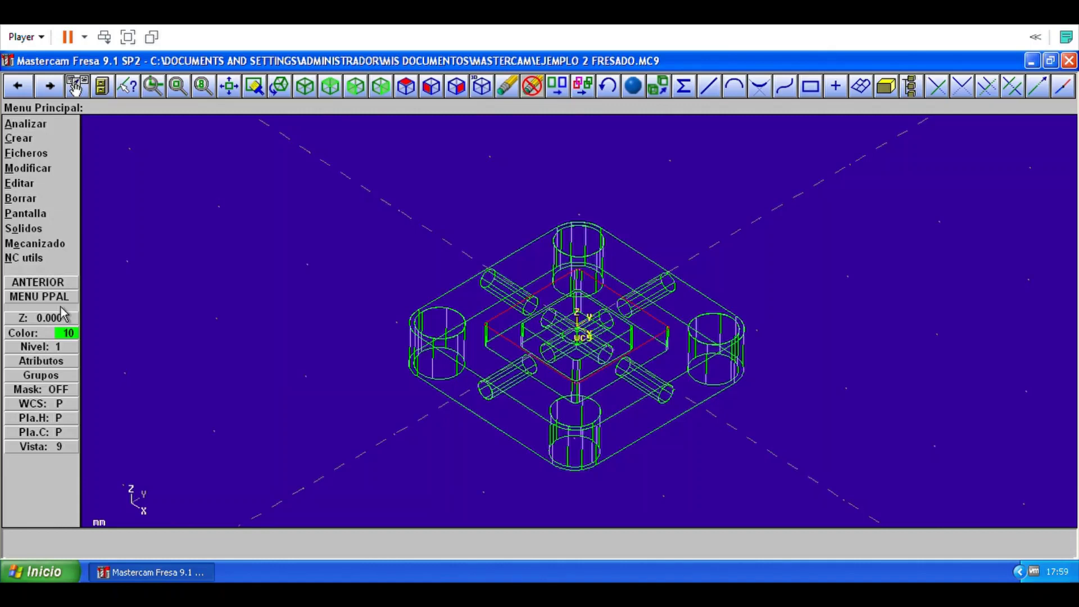
pyautogui.click(62, 257)
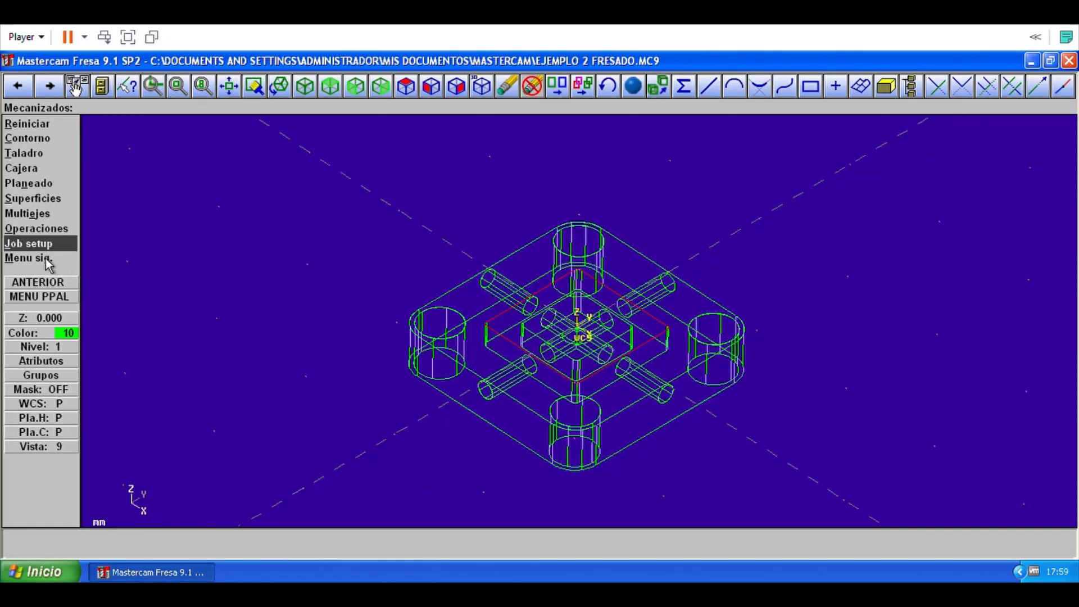
pyautogui.click(46, 258)
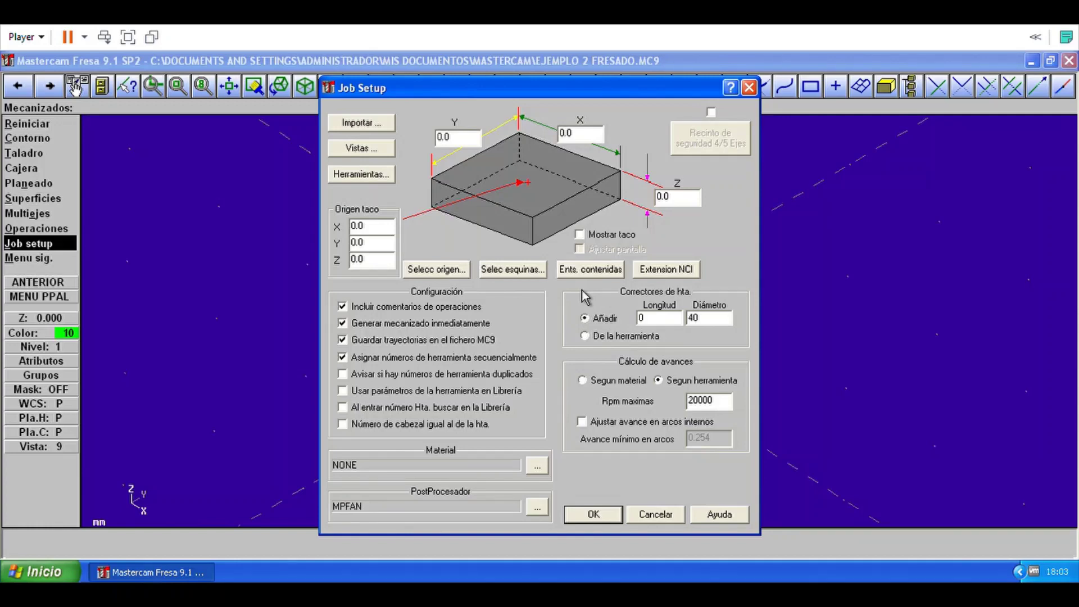
pyautogui.click(648, 240)
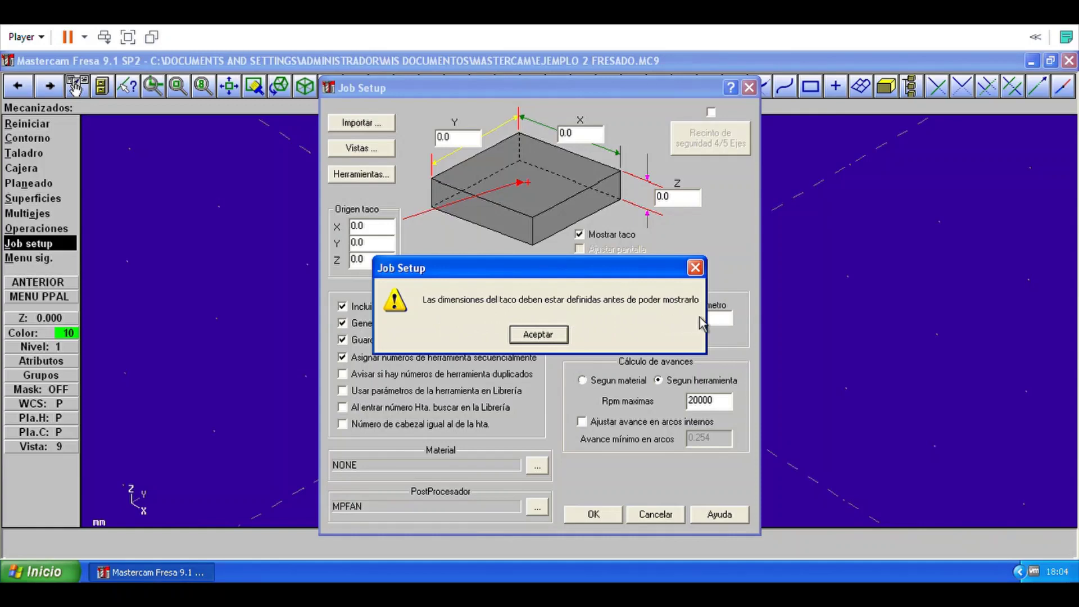
pyautogui.press('Return')
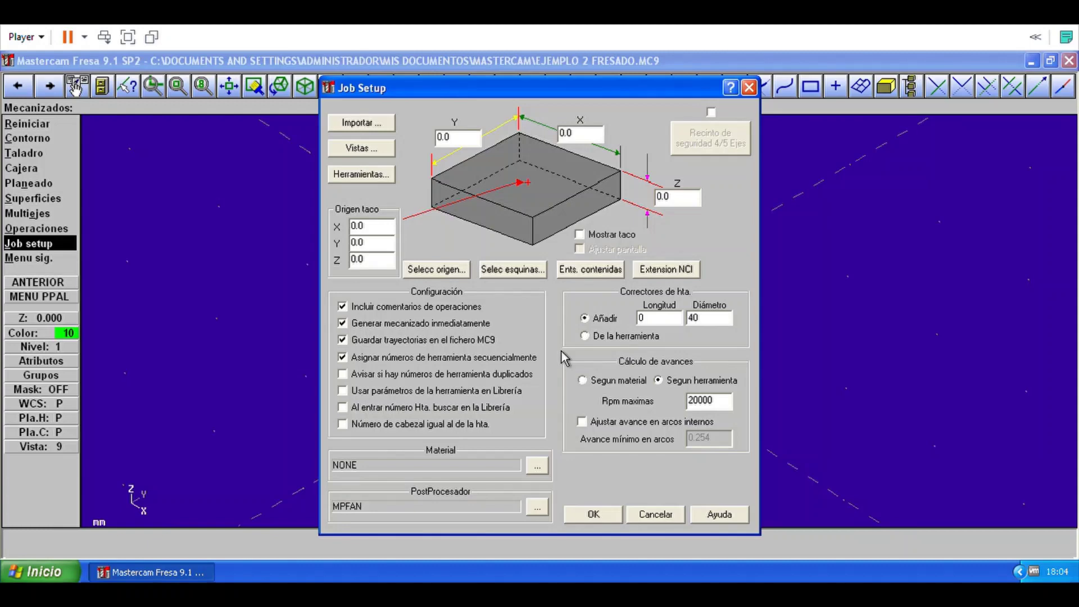
pyautogui.click(604, 270)
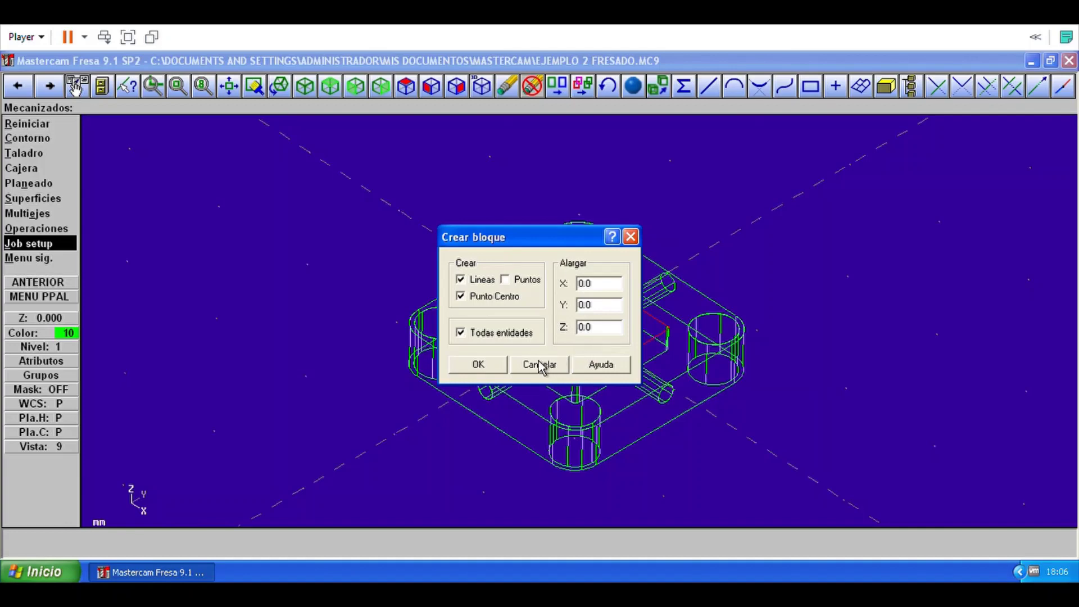
pyautogui.click(492, 371)
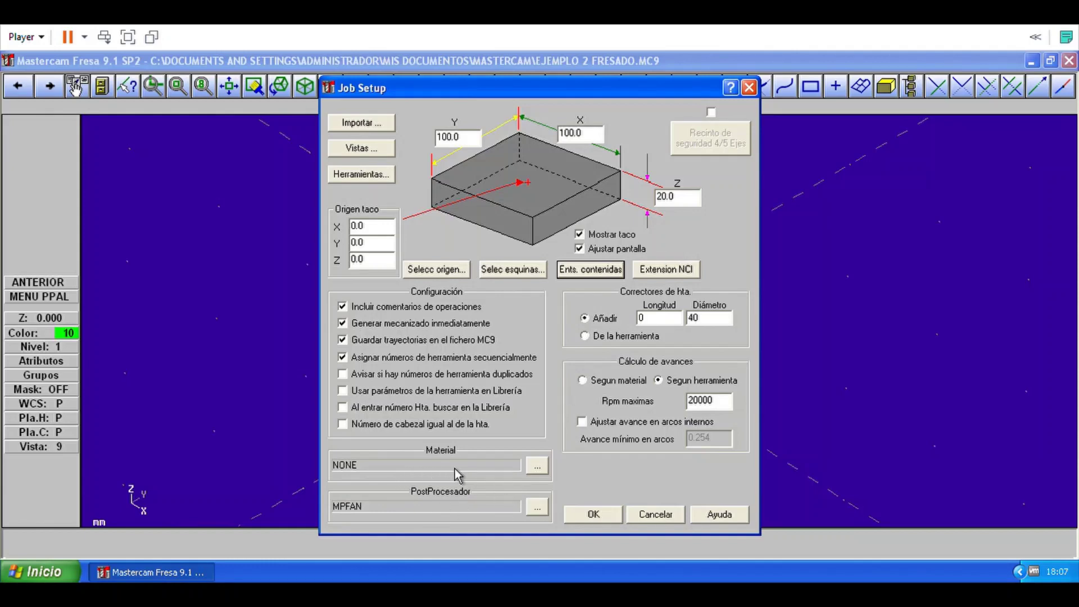
# Assign ALUMINIO-W from the mill material library as the stock material and accept the Job Setup.
pyautogui.click(544, 472)
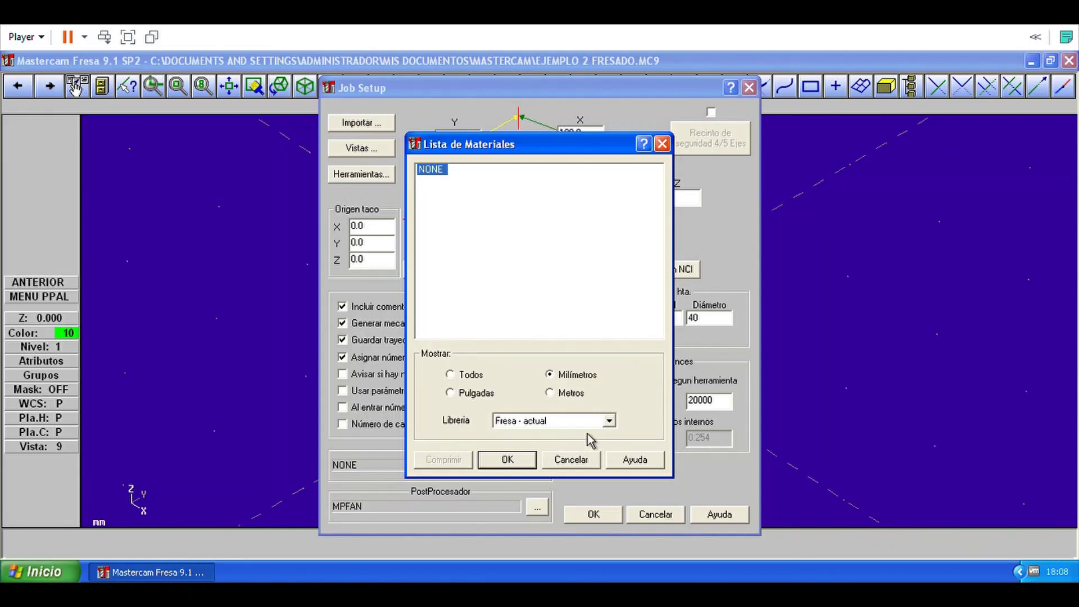
pyautogui.click(611, 423)
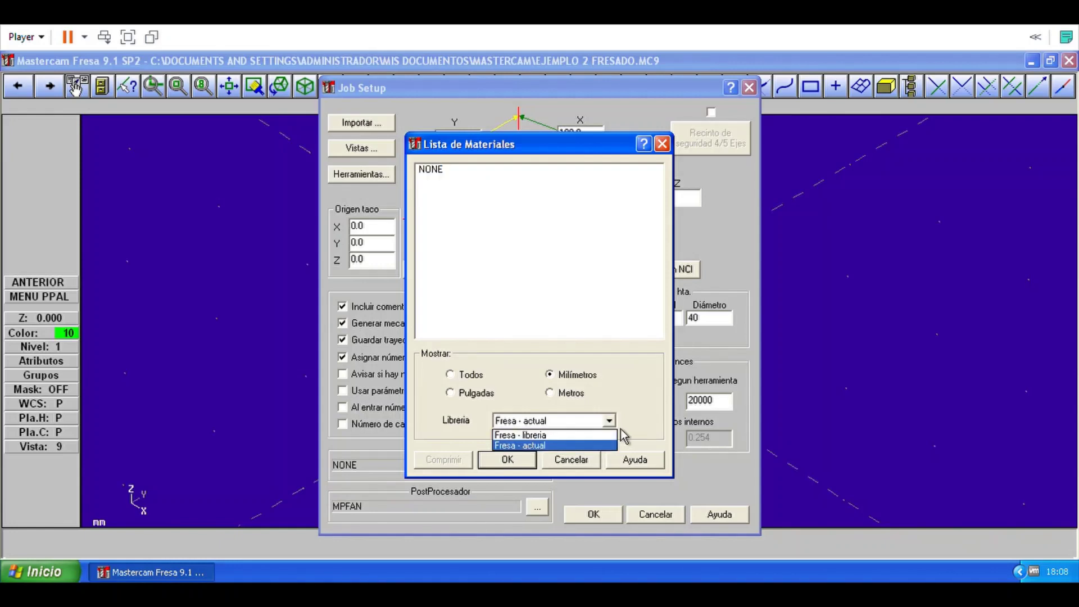
pyautogui.click(565, 449)
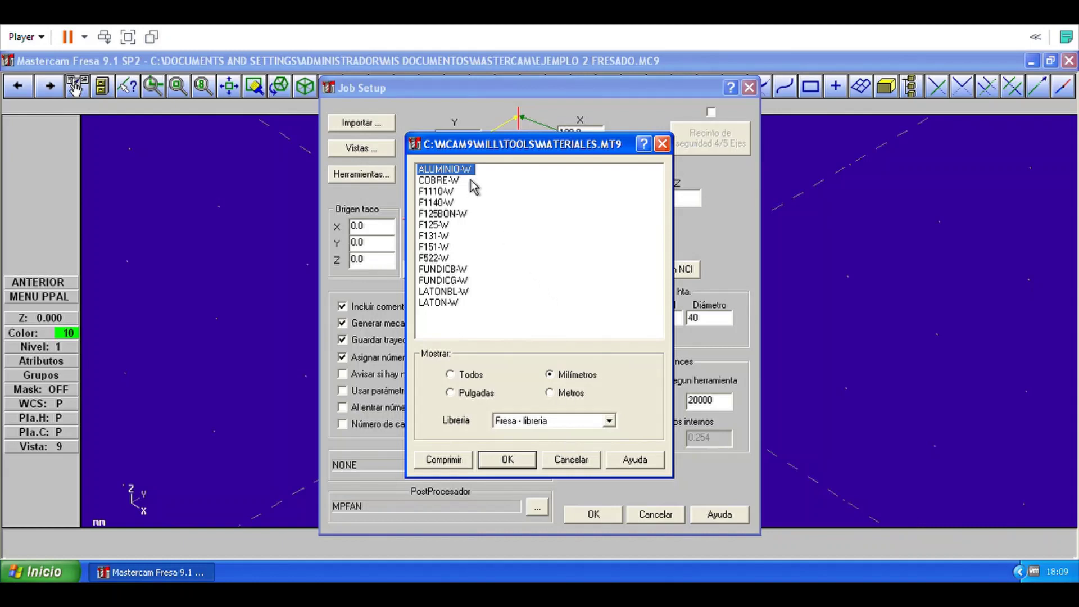
pyautogui.click(511, 462)
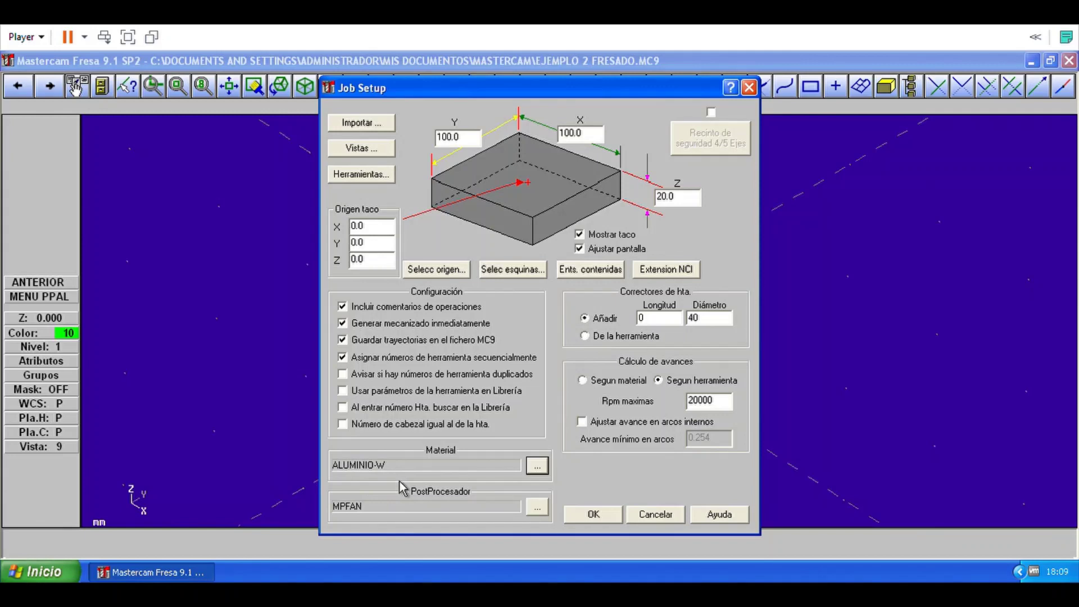
pyautogui.click(607, 523)
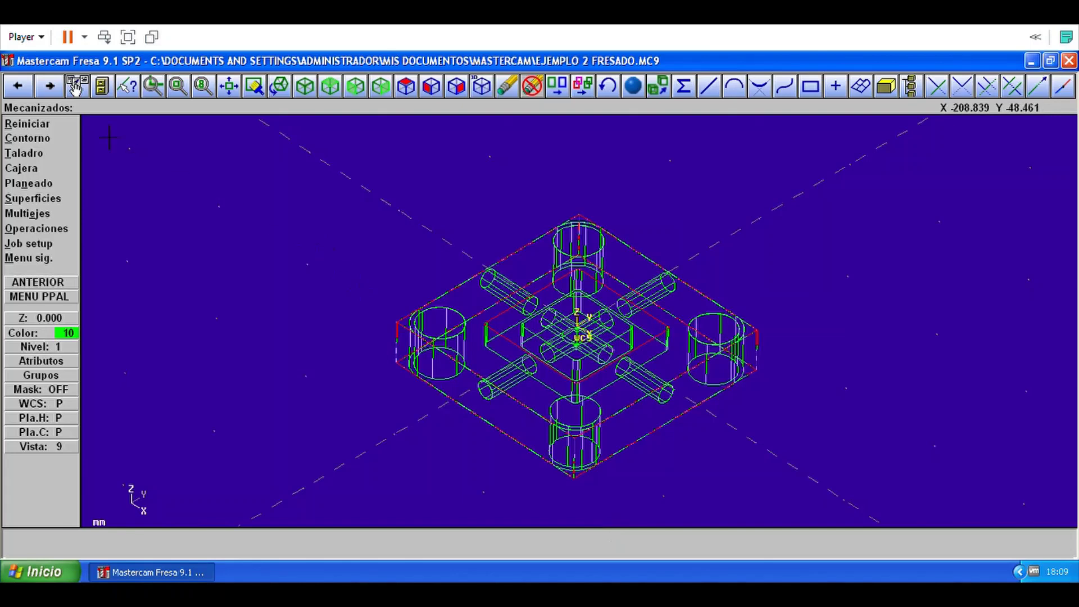
# Create a contour toolpath on the solid's outer top outline, moving the chain start to the following point.
pyautogui.click(57, 150)
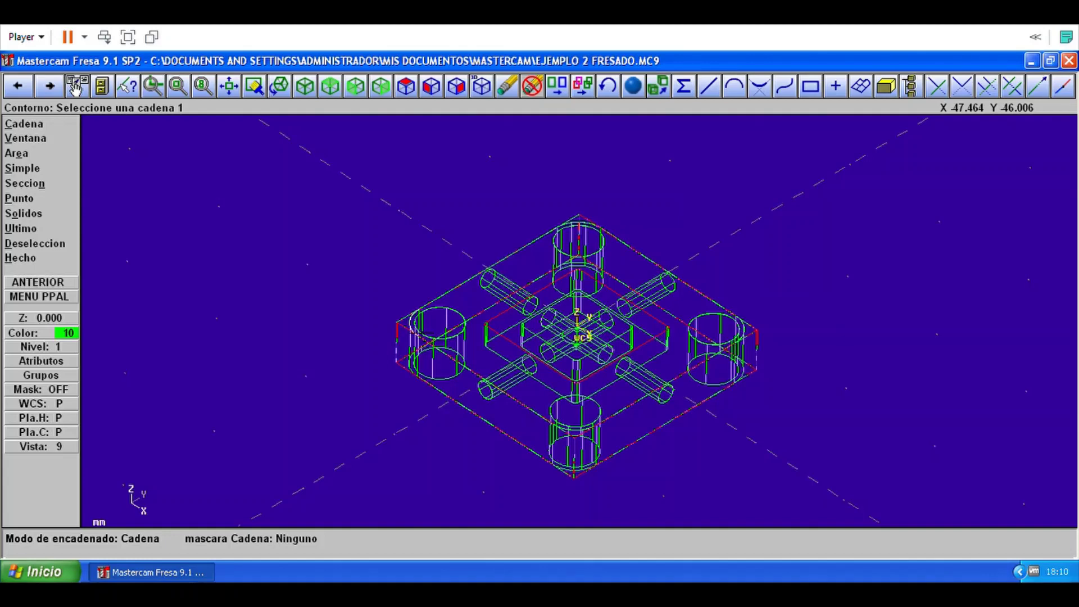
pyautogui.click(419, 332)
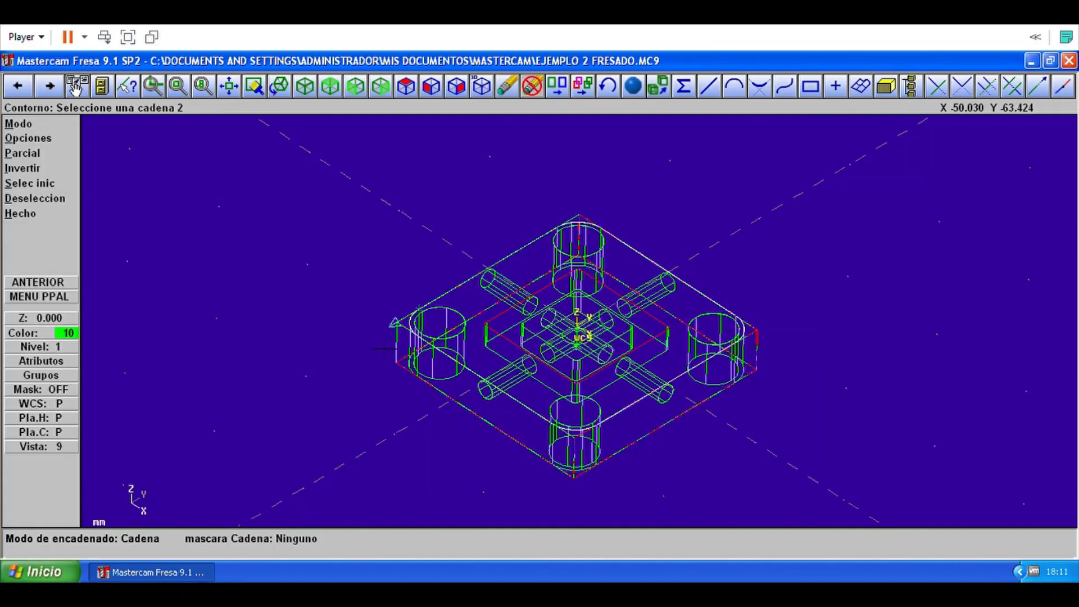
pyautogui.click(55, 186)
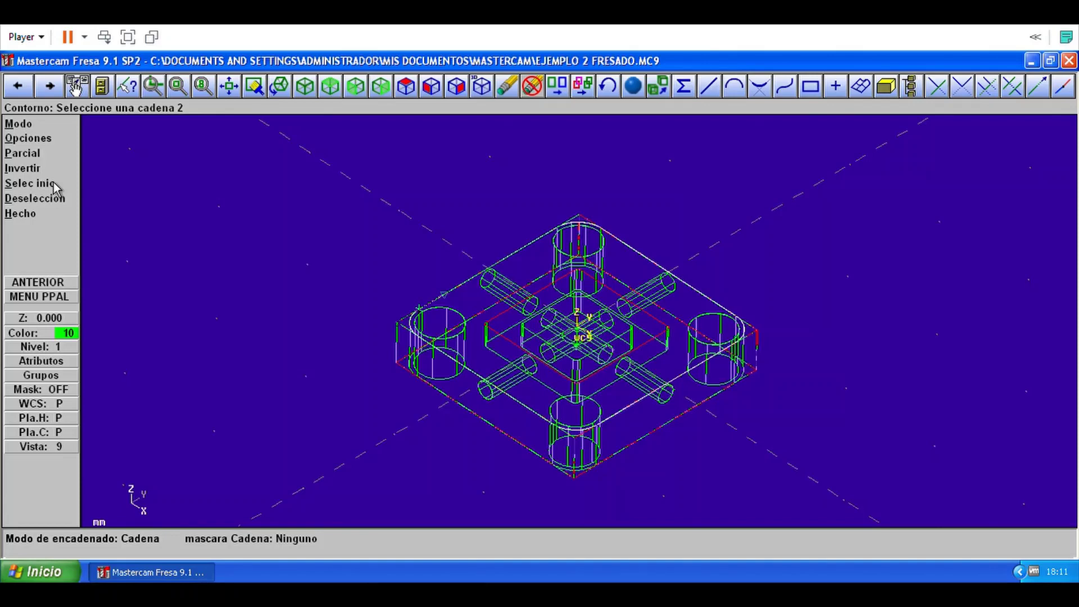
pyautogui.click(54, 225)
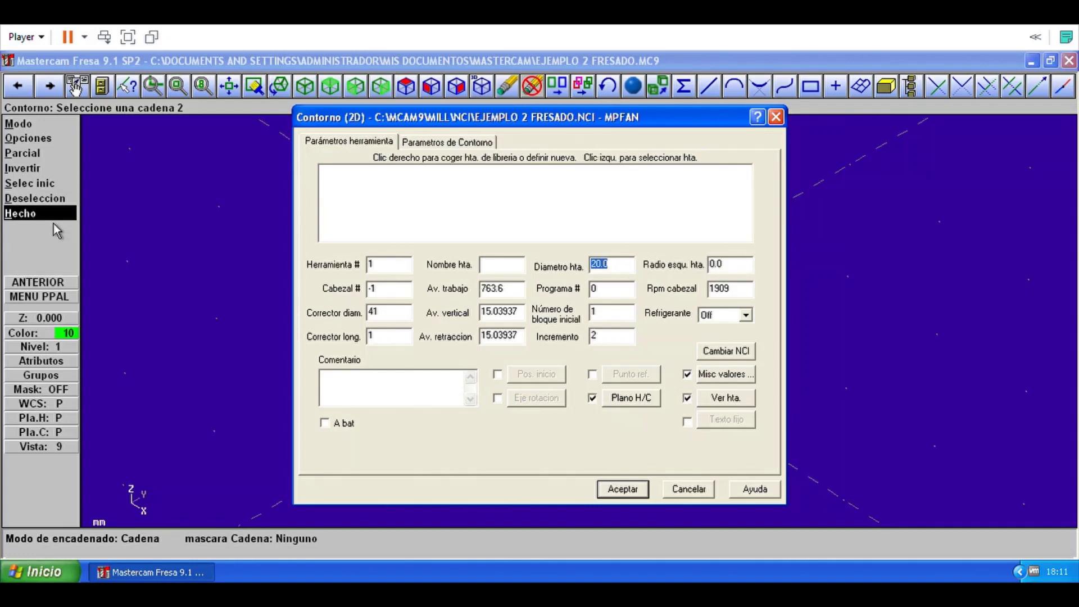
# Load the 10 mm flat end mill PLANA 10 AR from the tool library for the contour.
pyautogui.rightClick(375, 191)
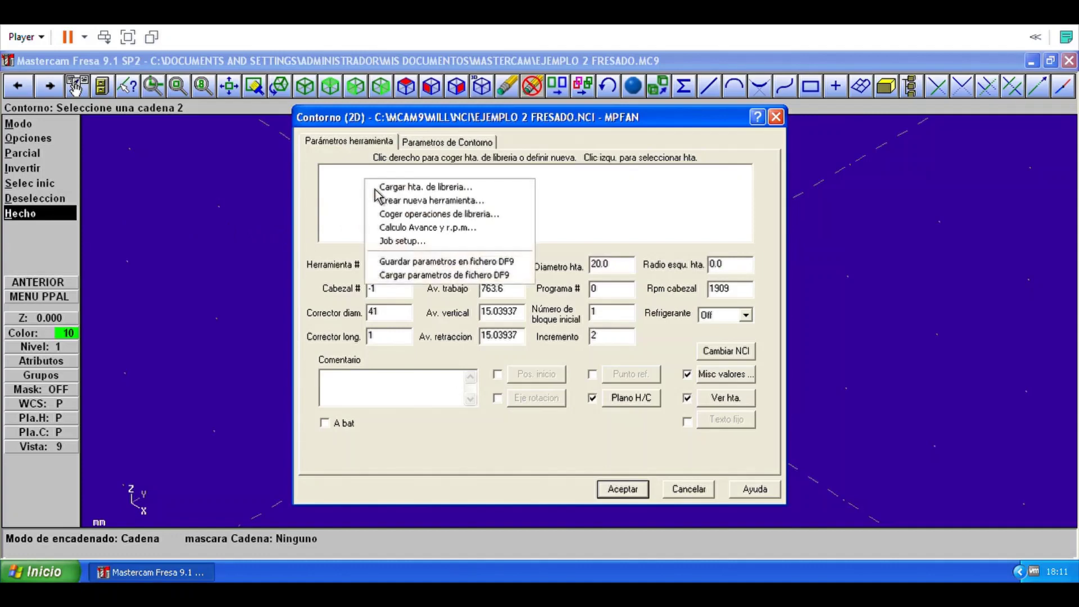
pyautogui.click(398, 191)
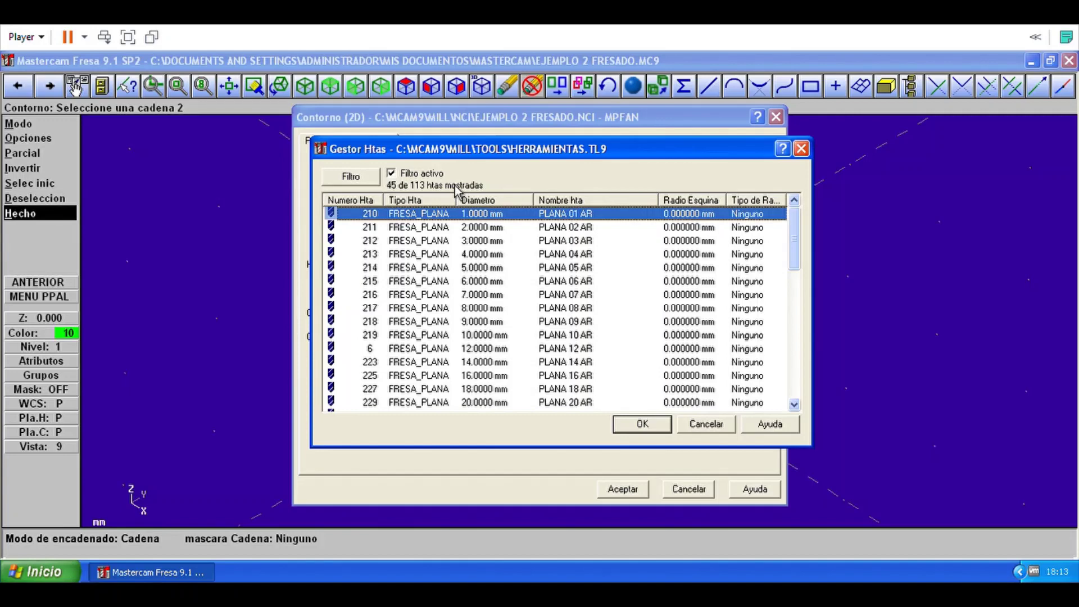
pyautogui.click(455, 340)
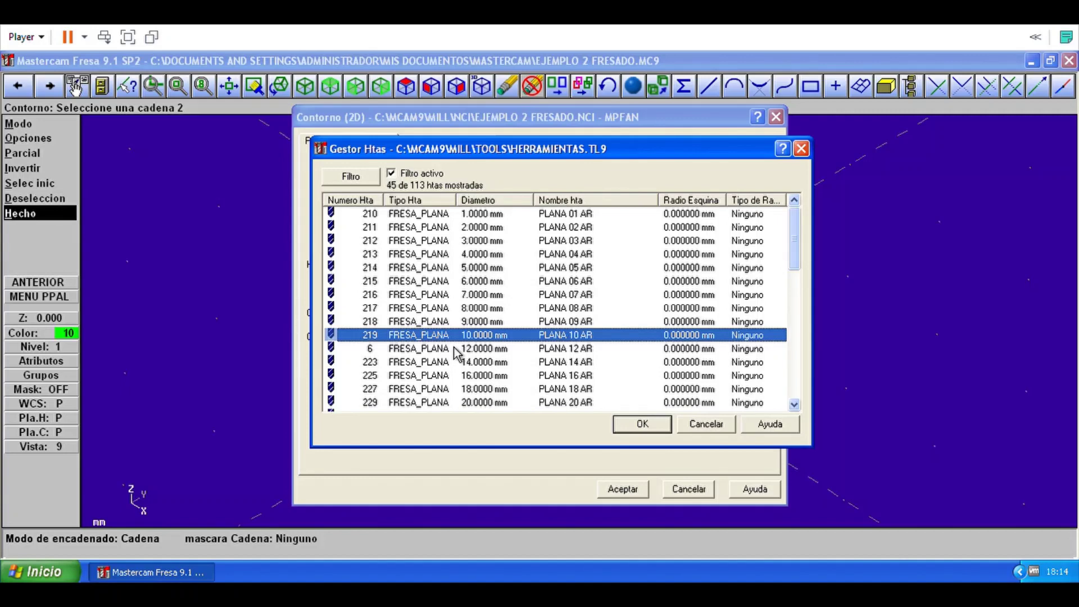
pyautogui.click(642, 423)
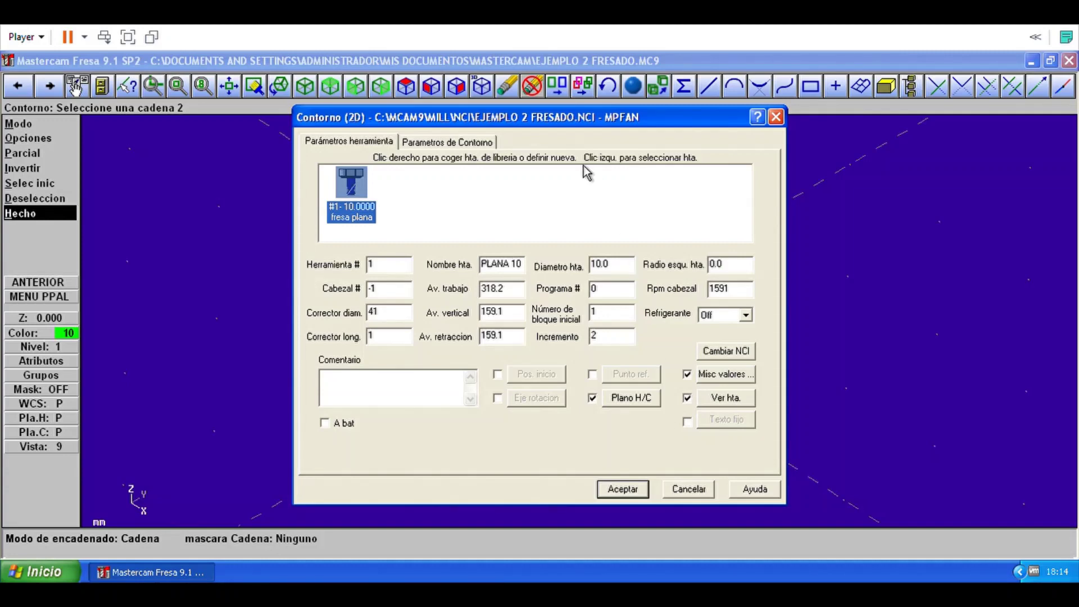
# Set the contour's Z inferior to -20 by picking a point on the bottom front corner, and the Dist. en Av. to 10.
pyautogui.click(483, 144)
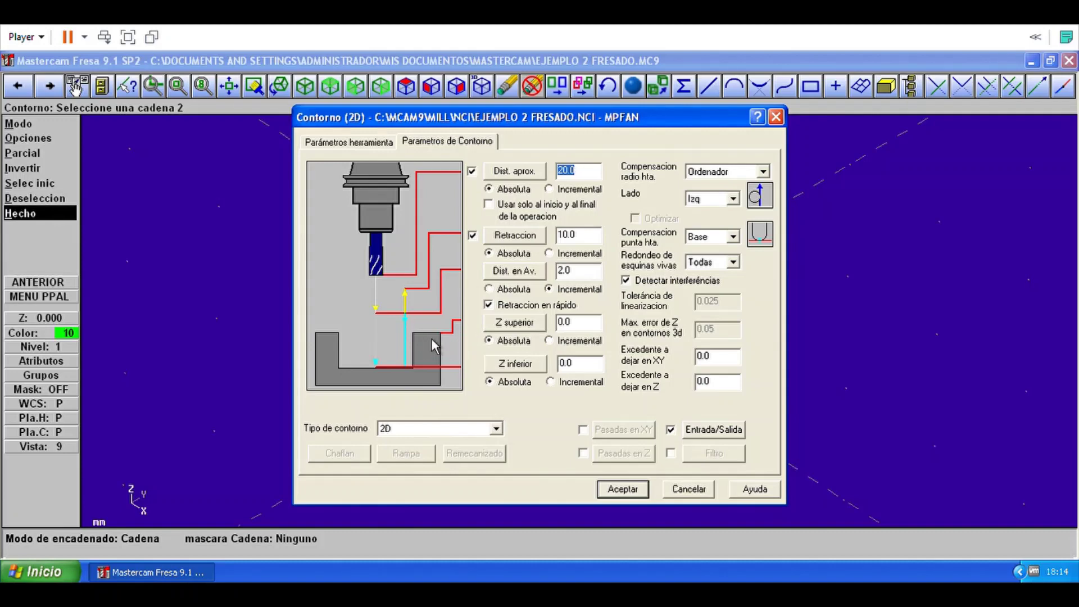
pyautogui.click(585, 330)
pyautogui.press('Return')
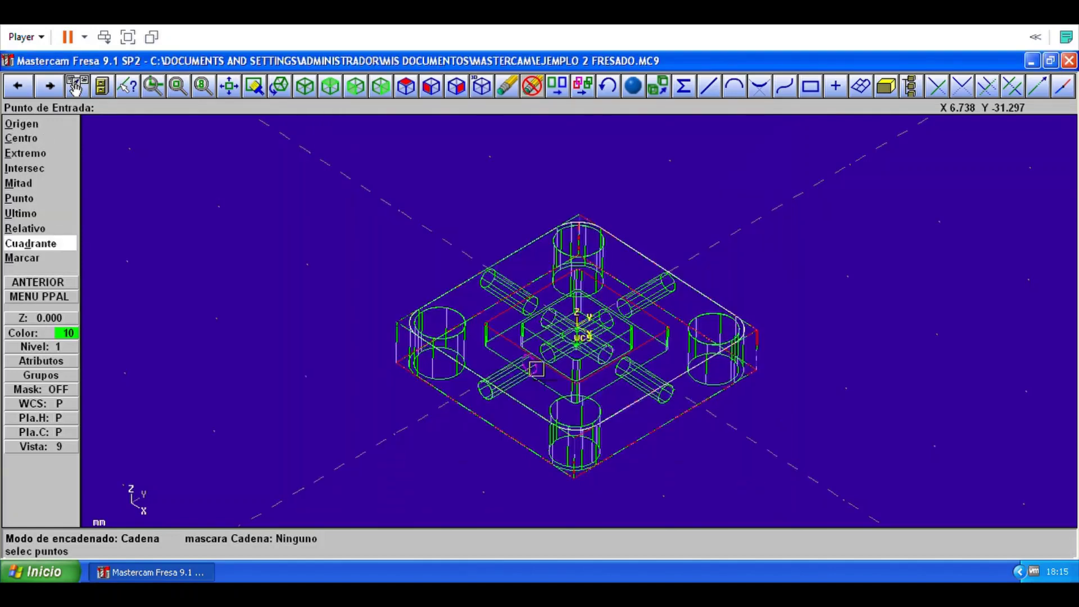
pyautogui.click(583, 483)
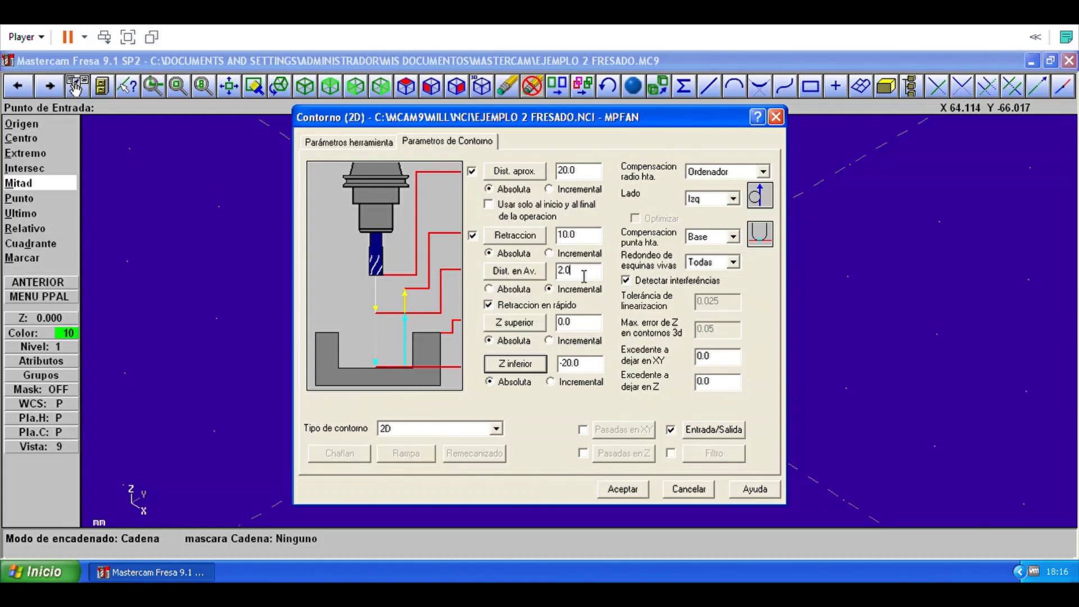
pyautogui.press('BackSpace')
pyautogui.press('BackSpace')
pyautogui.press('BackSpace')
pyautogui.press('BackSpace')
pyautogui.write('10')
# Adjust the contour's retraction height and accept the parameters to generate the outer contour toolpath.
pyautogui.click(570, 240)
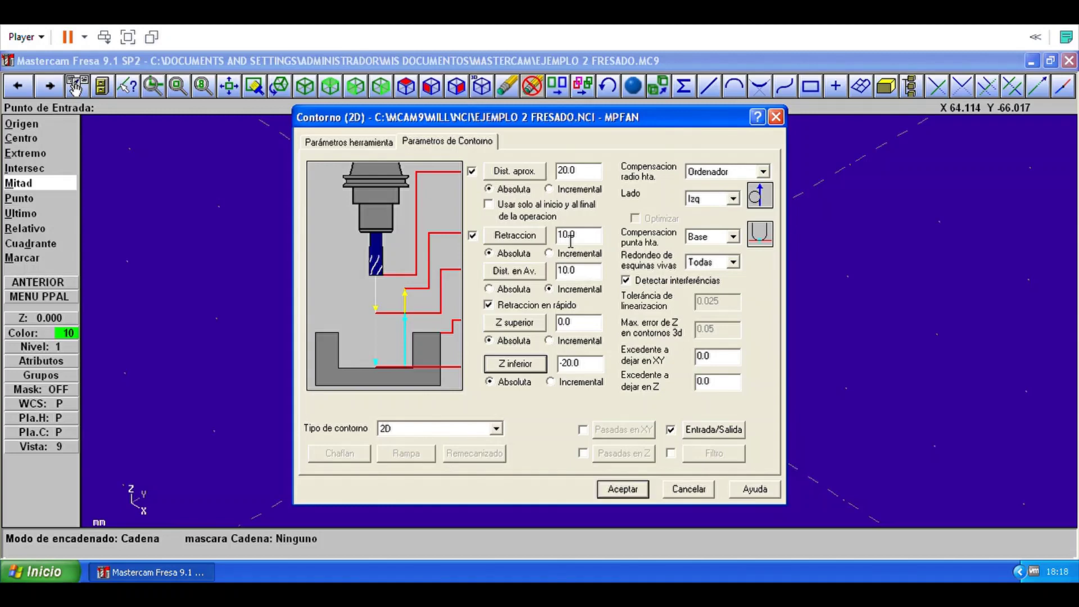
pyautogui.press('BackSpace')
pyautogui.write('2')
pyautogui.press('BackSpace')
pyautogui.write('3')
pyautogui.click(641, 495)
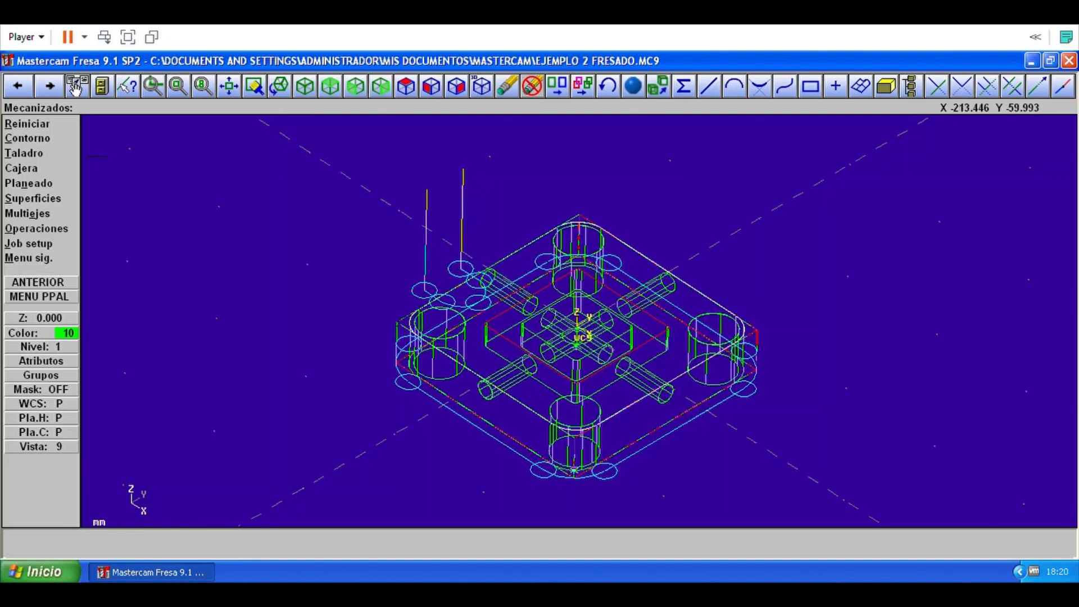
# Create a pocket toolpath from the outer square outline and the inner island square as two chains.
pyautogui.click(51, 174)
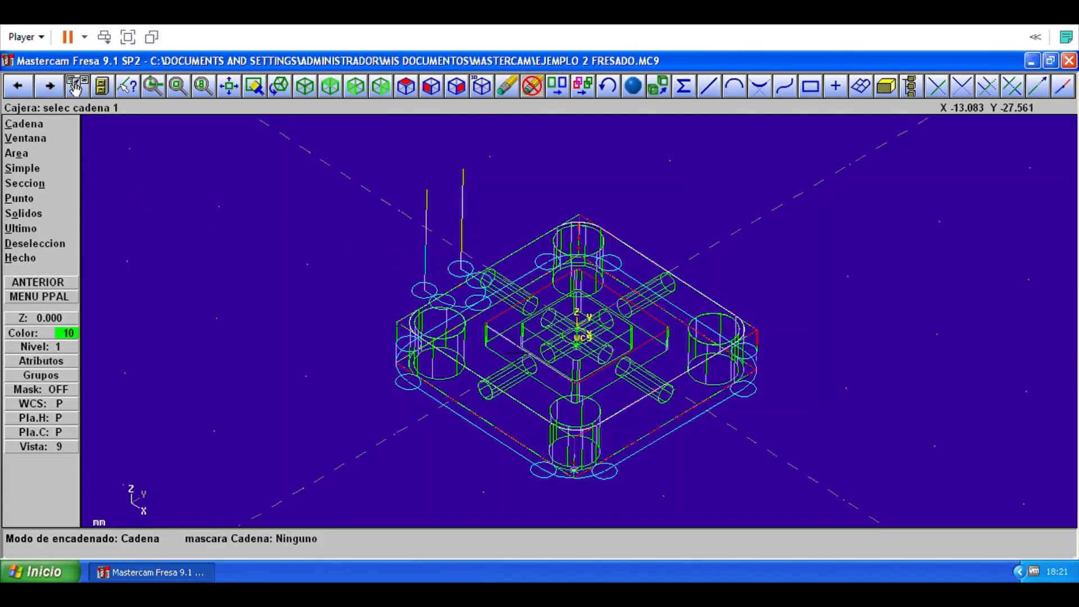
pyautogui.click(507, 344)
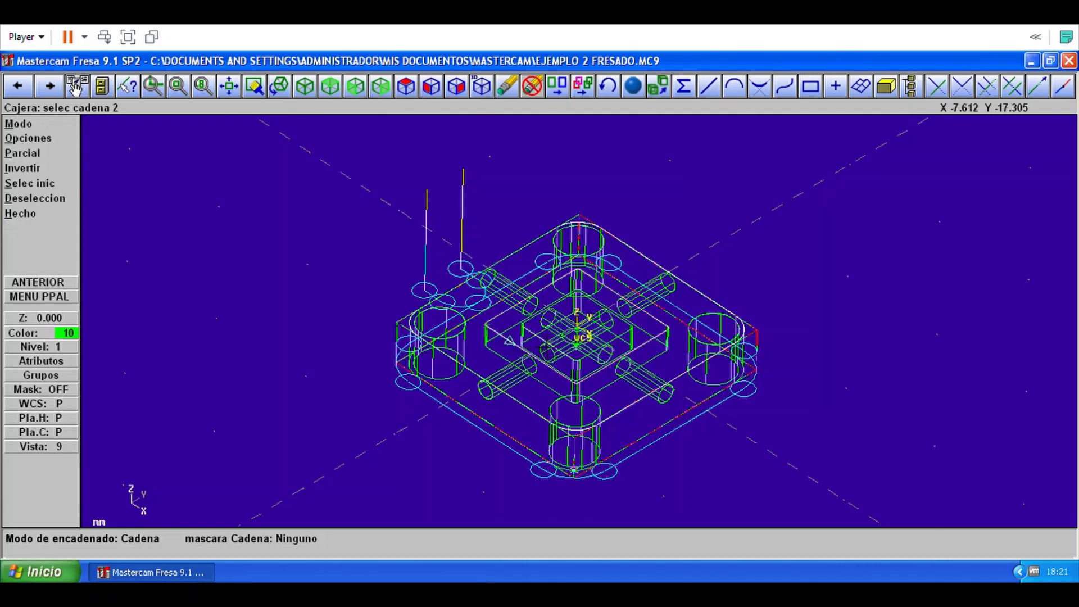
pyautogui.click(544, 343)
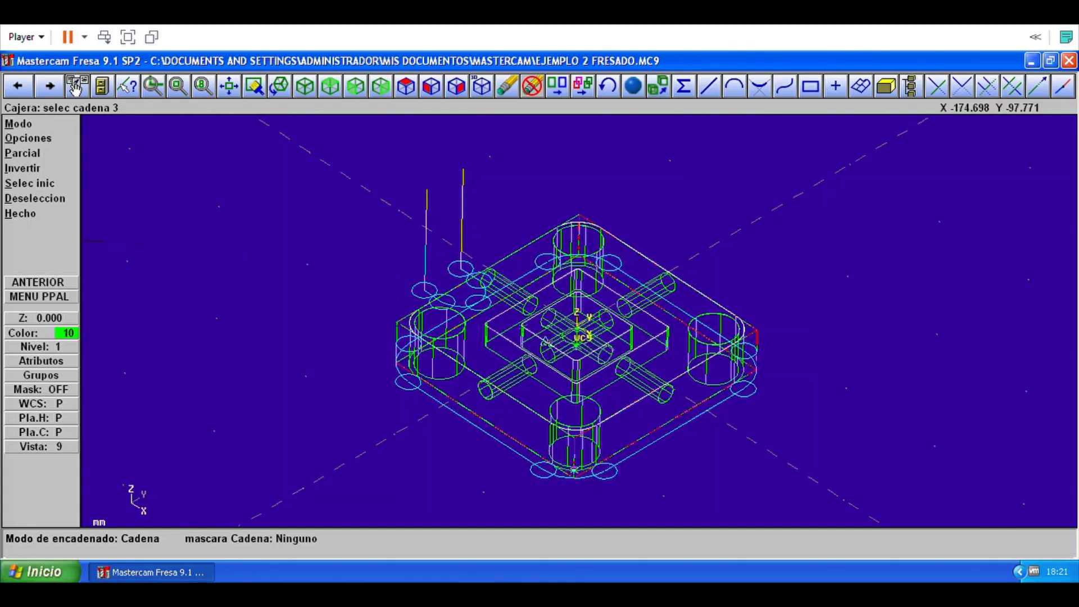
pyautogui.click(34, 215)
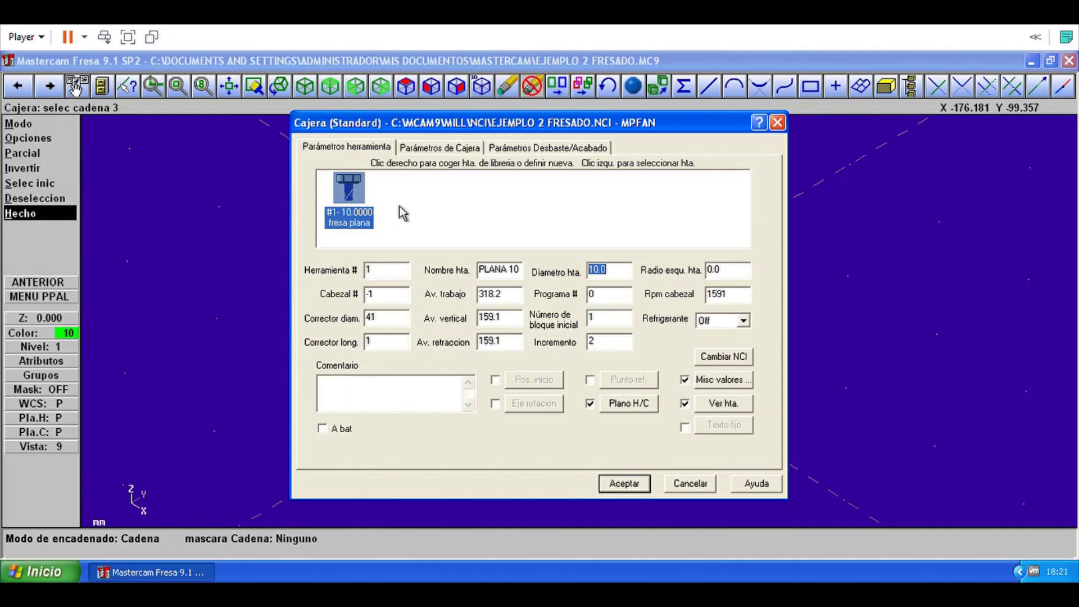
# Load the 4 mm flat end mill PLANA 04 AR from the tool library for the pocket.
pyautogui.rightClick(474, 208)
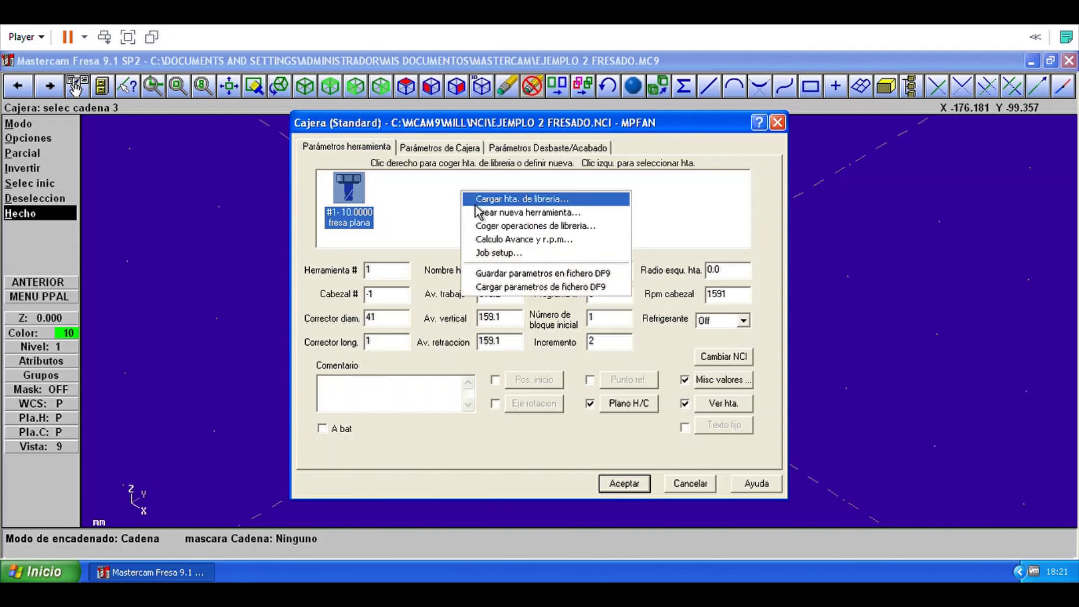
pyautogui.click(478, 203)
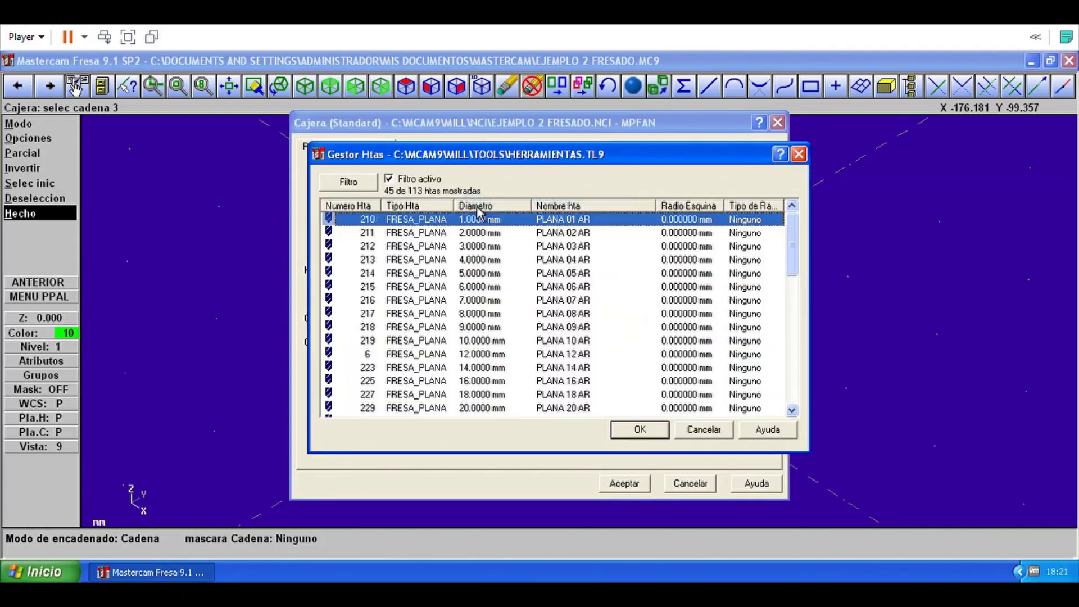
pyautogui.click(458, 262)
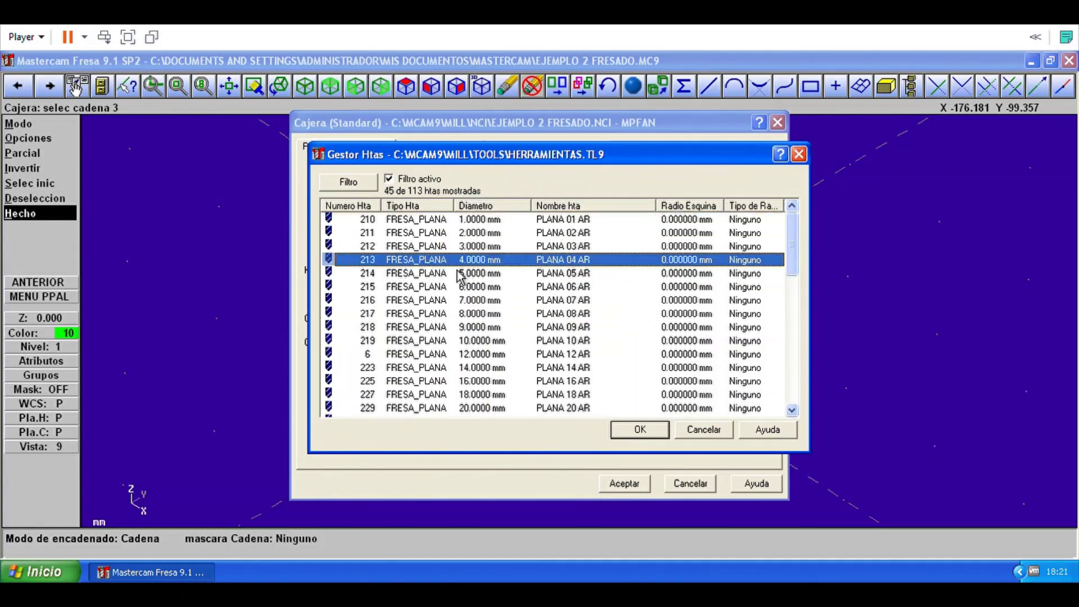
pyautogui.click(668, 438)
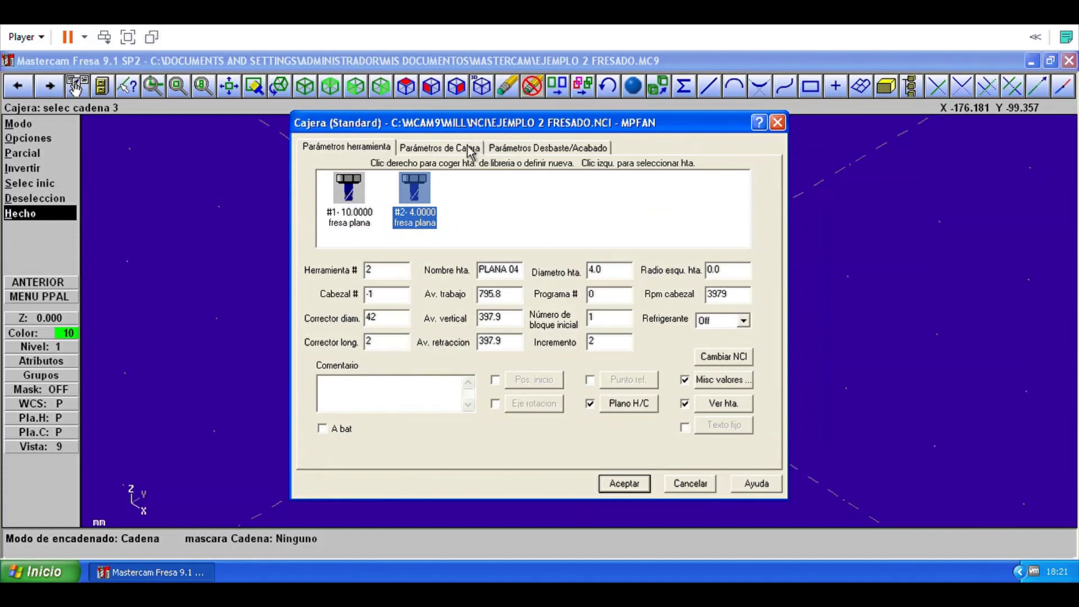
# Set the pocket's Z inferior to -10 by picking an endpoint at a corner of the pocket floor.
pyautogui.click(453, 157)
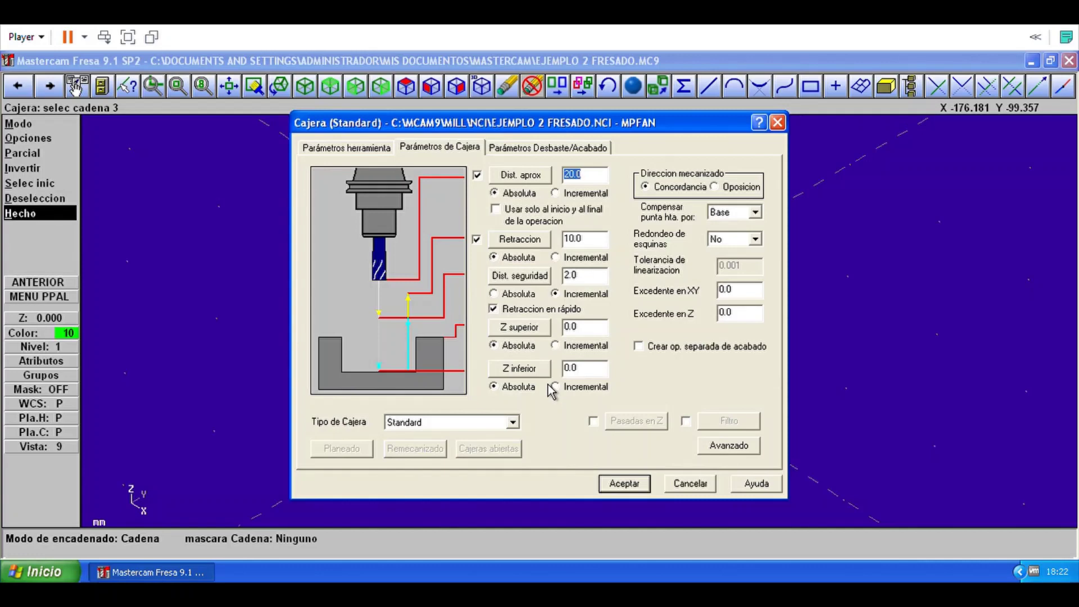
pyautogui.press('Return')
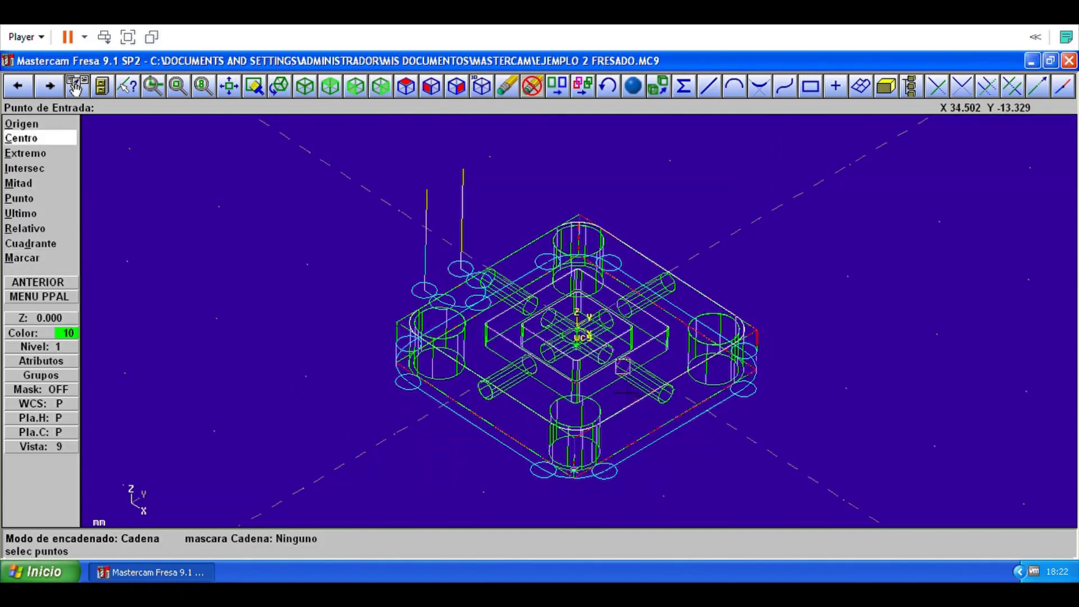
pyautogui.click(680, 364)
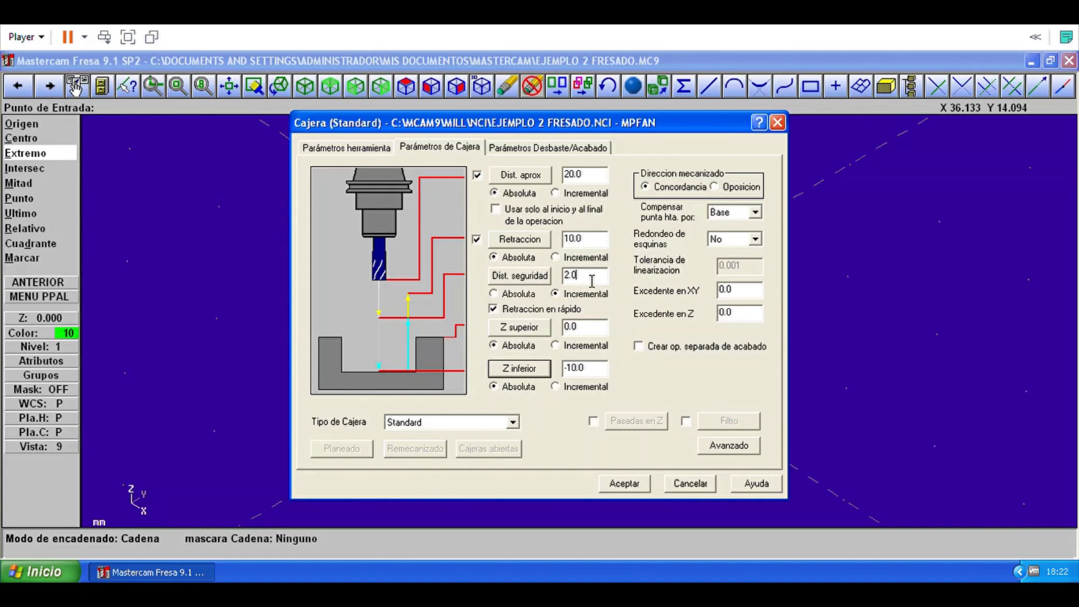
# Set the pocket's Dist. seguridad to 10, Retraccion to 20 and Dist. aprox to 30, and generate the pocket toolpath.
pyautogui.press('BackSpace')
pyautogui.press('BackSpace')
pyautogui.press('BackSpace')
pyautogui.write('10')
pyautogui.click(567, 239)
pyautogui.press('BackSpace')
pyautogui.write('2')
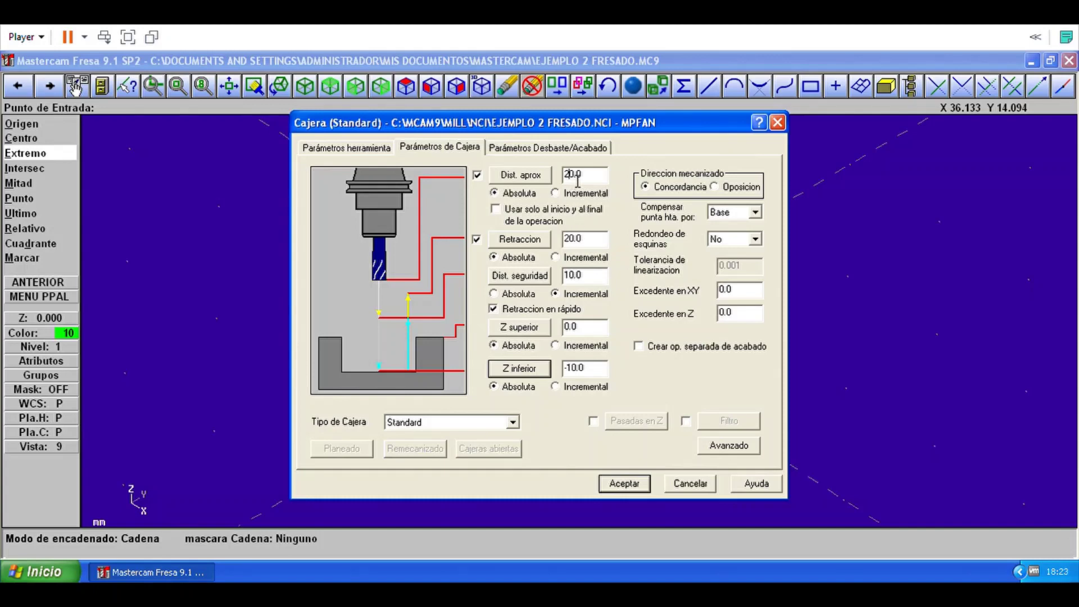
pyautogui.press('BackSpace')
pyautogui.write('3')
pyautogui.click(624, 484)
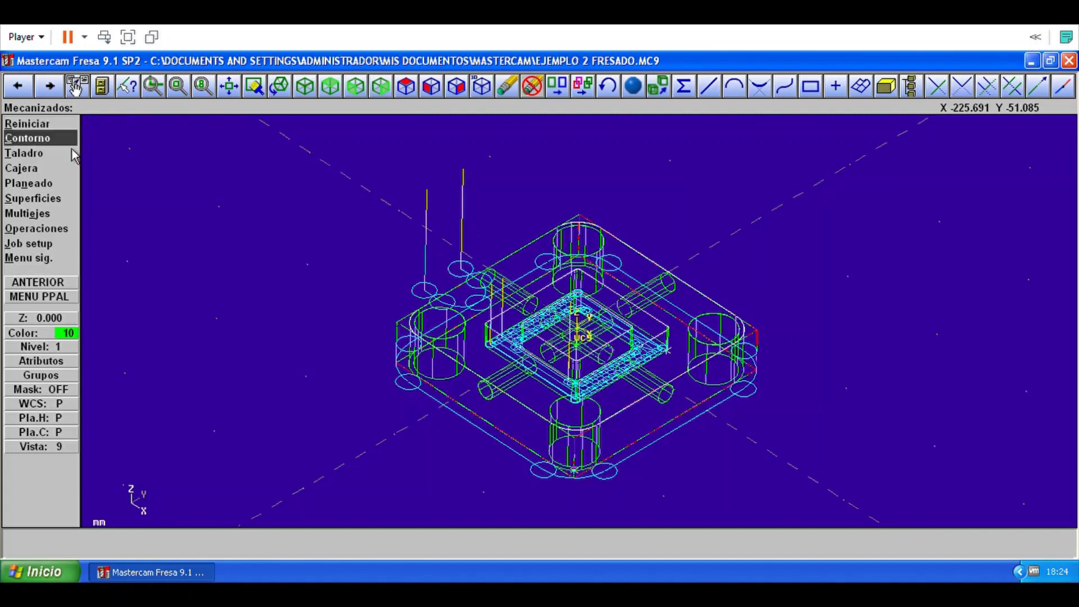
# Create a drilling toolpath with manually picked points at the top centres of the four corner holes.
pyautogui.click(62, 163)
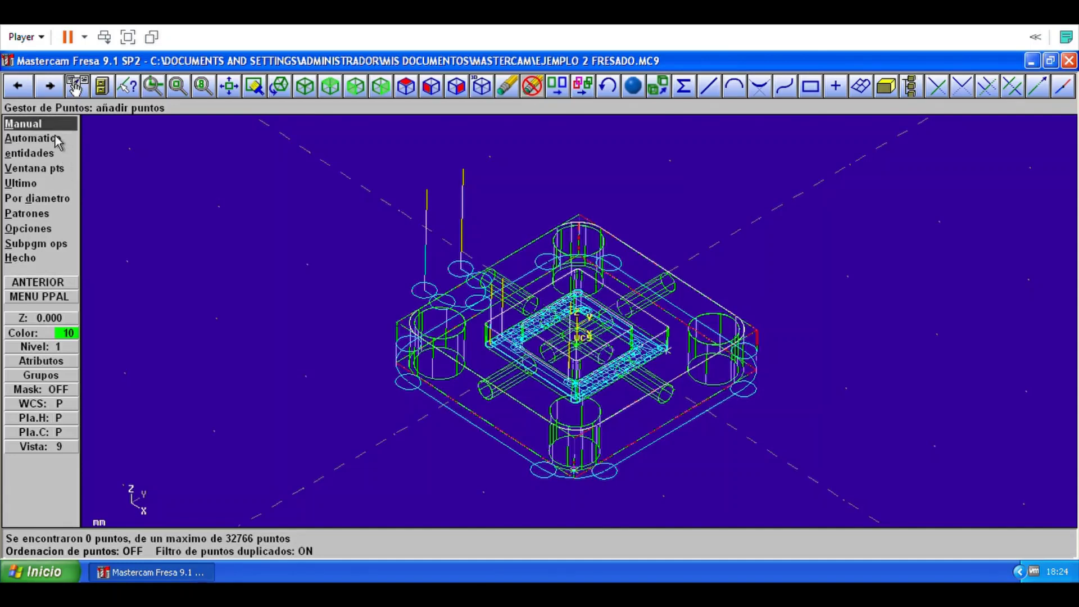
pyautogui.press('Return')
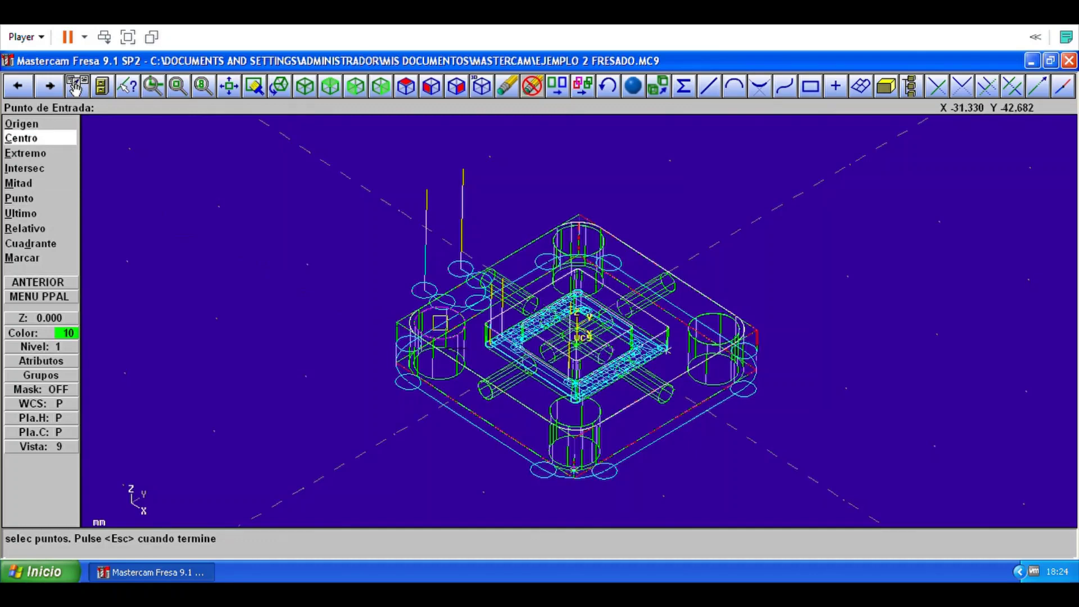
pyautogui.click(439, 322)
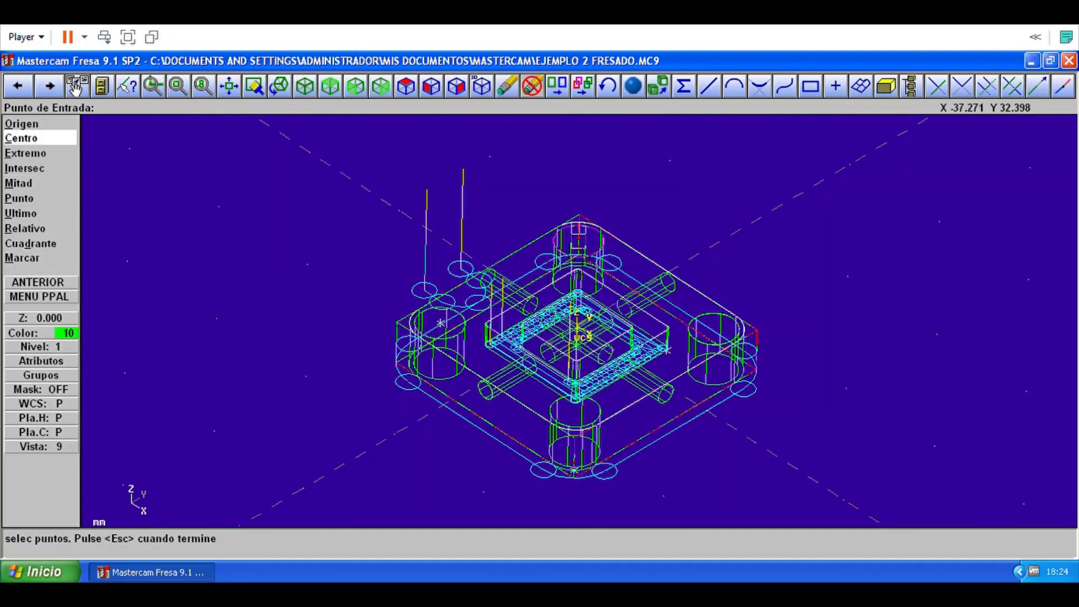
pyautogui.click(579, 229)
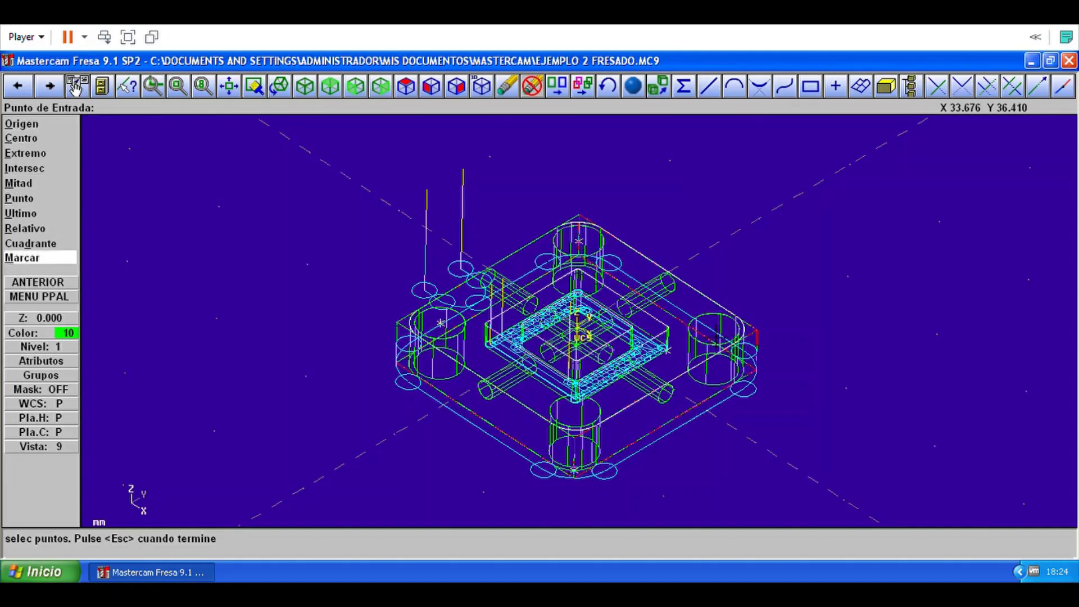
pyautogui.click(713, 328)
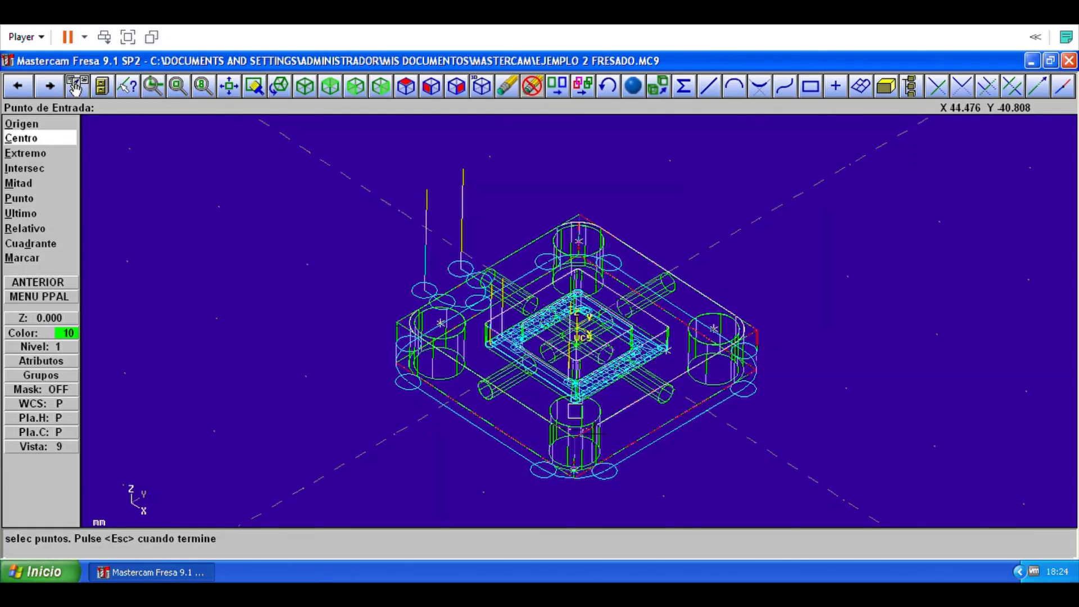
pyautogui.click(575, 410)
pyautogui.press('Escape')
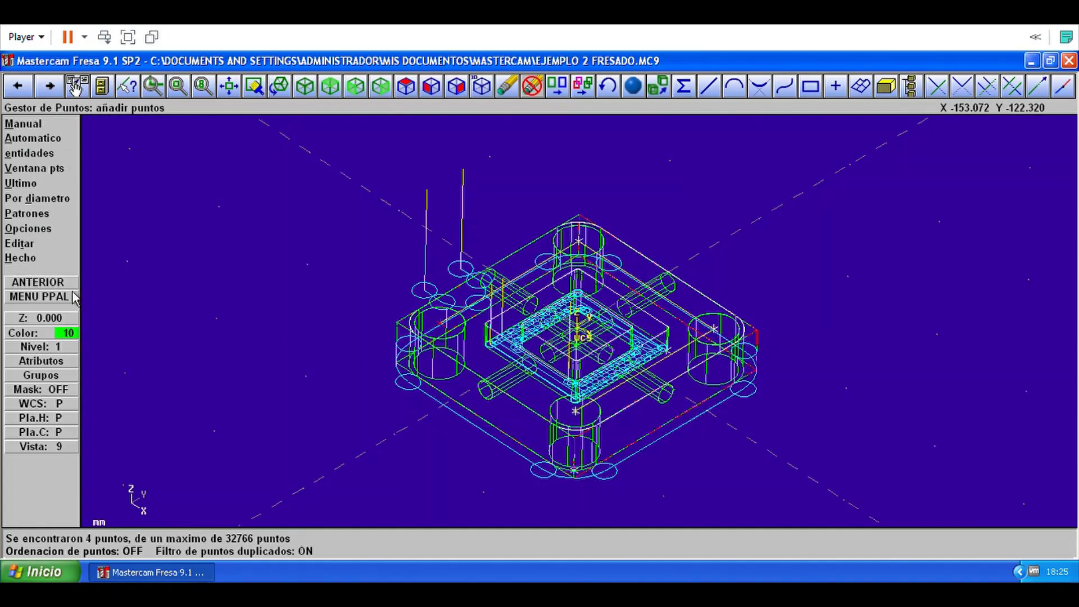
pyautogui.click(35, 271)
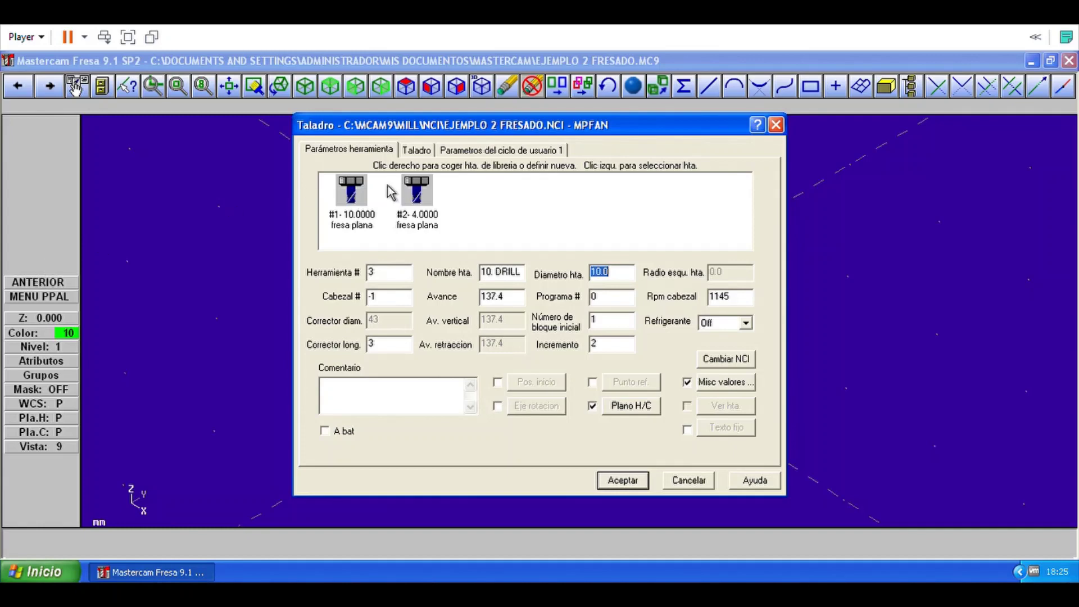
# Load the 10 mm drill BROCA 10 AR from the tool library for the corner holes.
pyautogui.click(499, 211)
pyautogui.rightClick(499, 210)
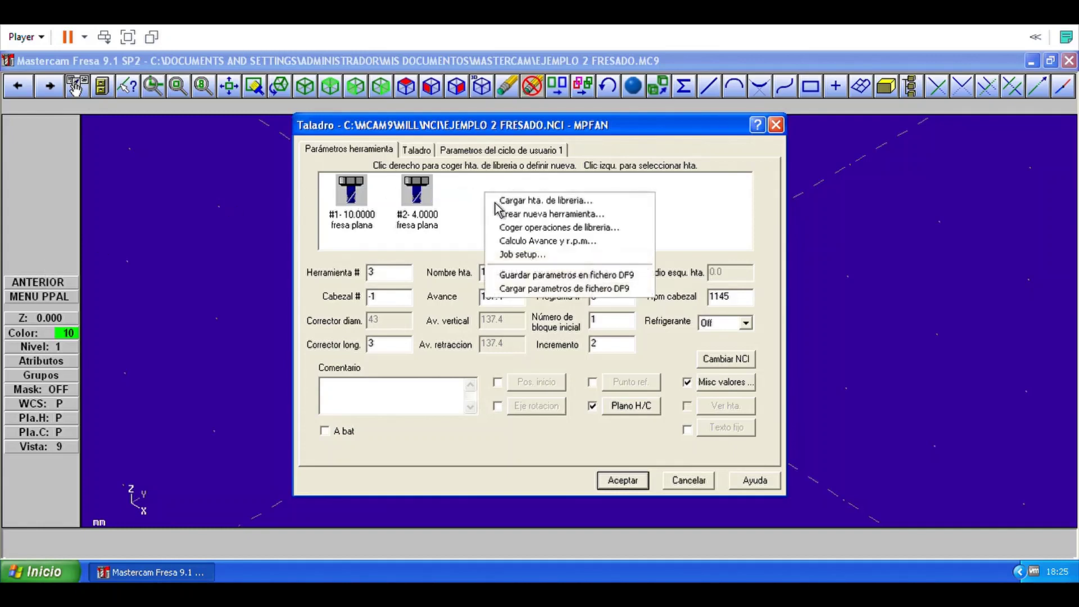
pyautogui.click(520, 204)
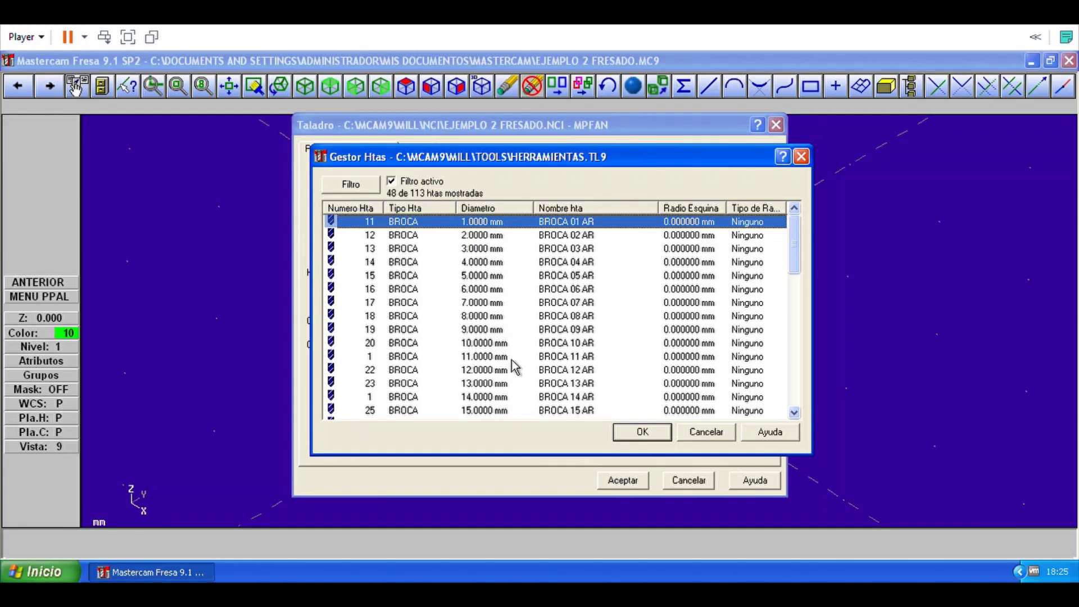
pyautogui.press('2')
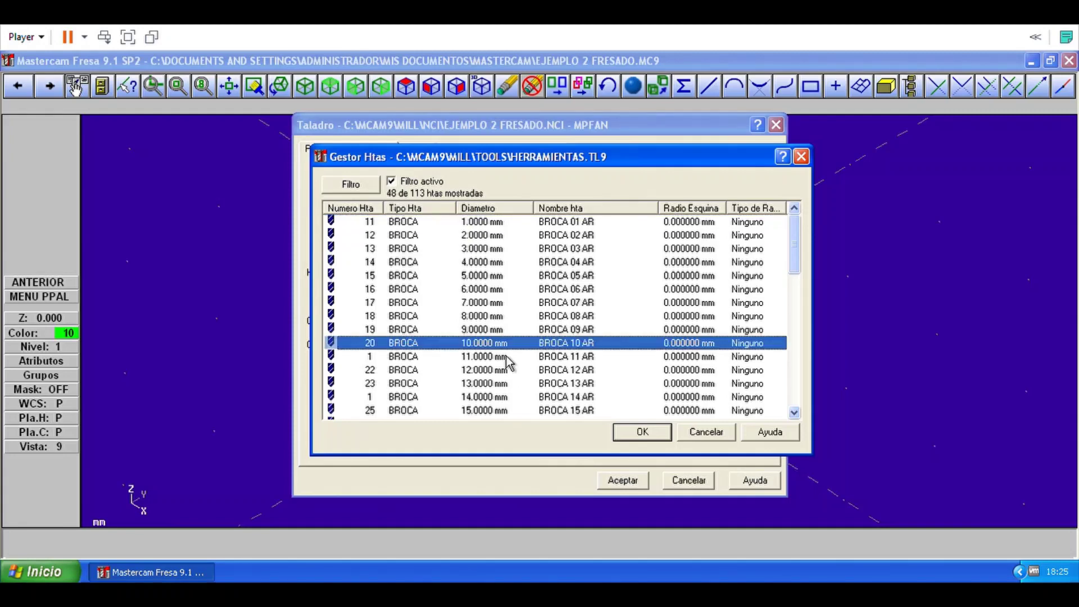
pyautogui.click(647, 439)
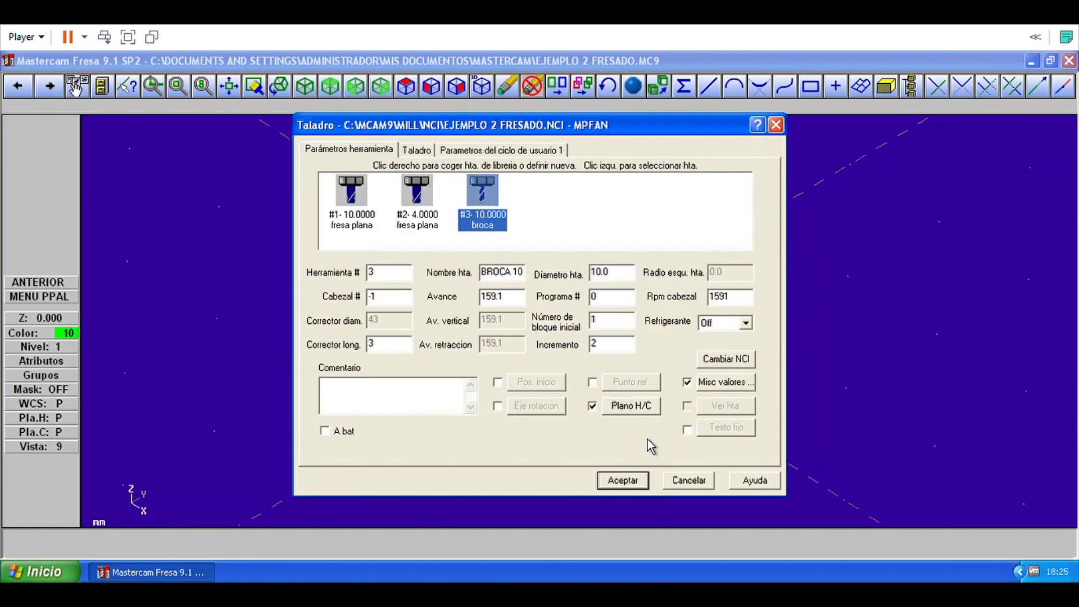
# Set the drilling Profundidad to -20 by picking the bottom centre of the front corner hole.
pyautogui.click(427, 155)
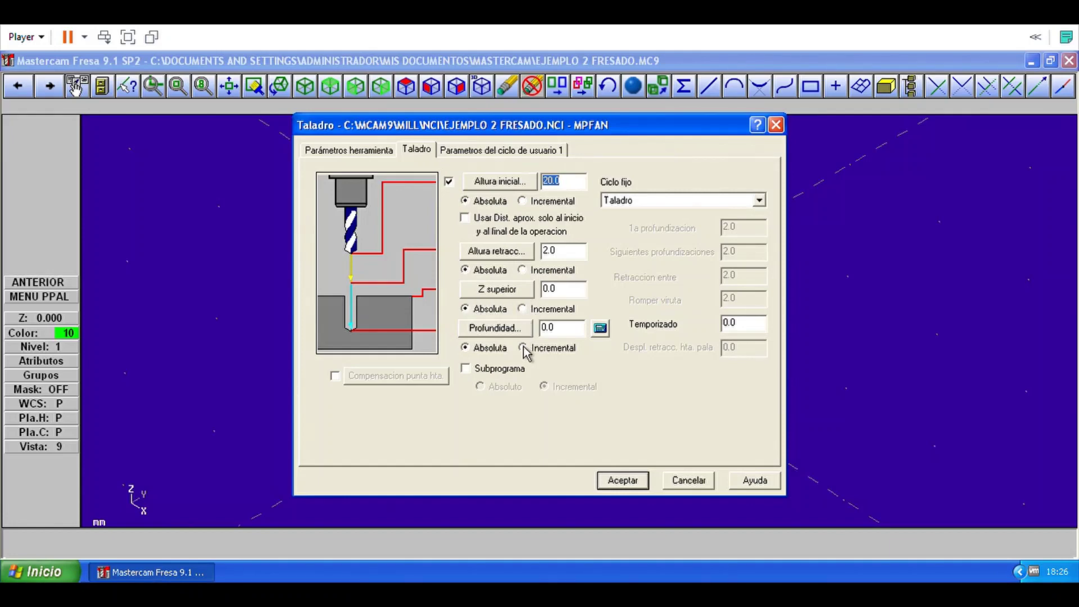
pyautogui.click(623, 480)
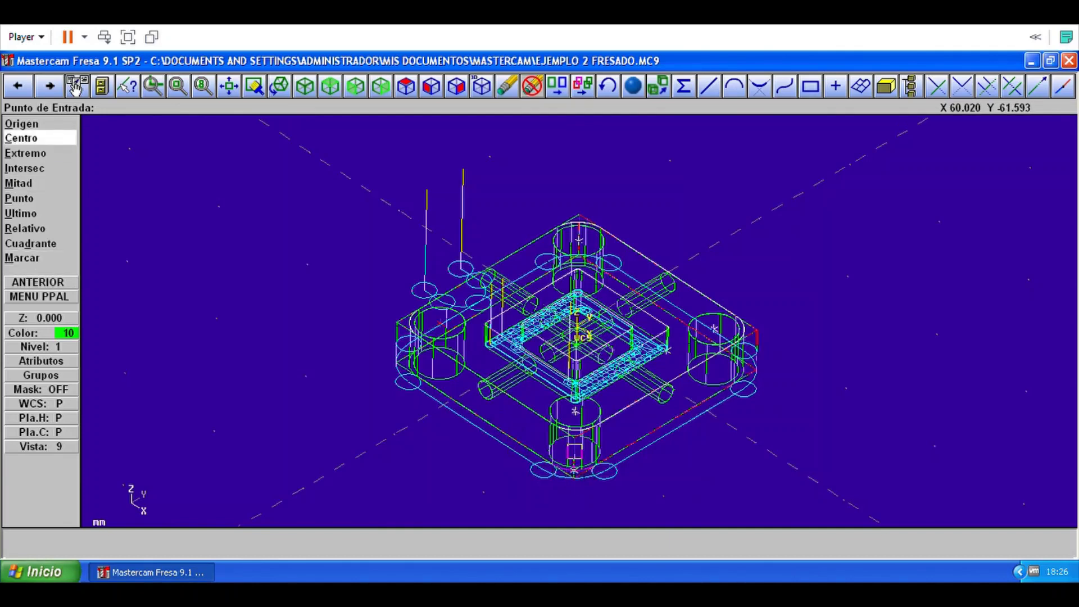
pyautogui.click(574, 470)
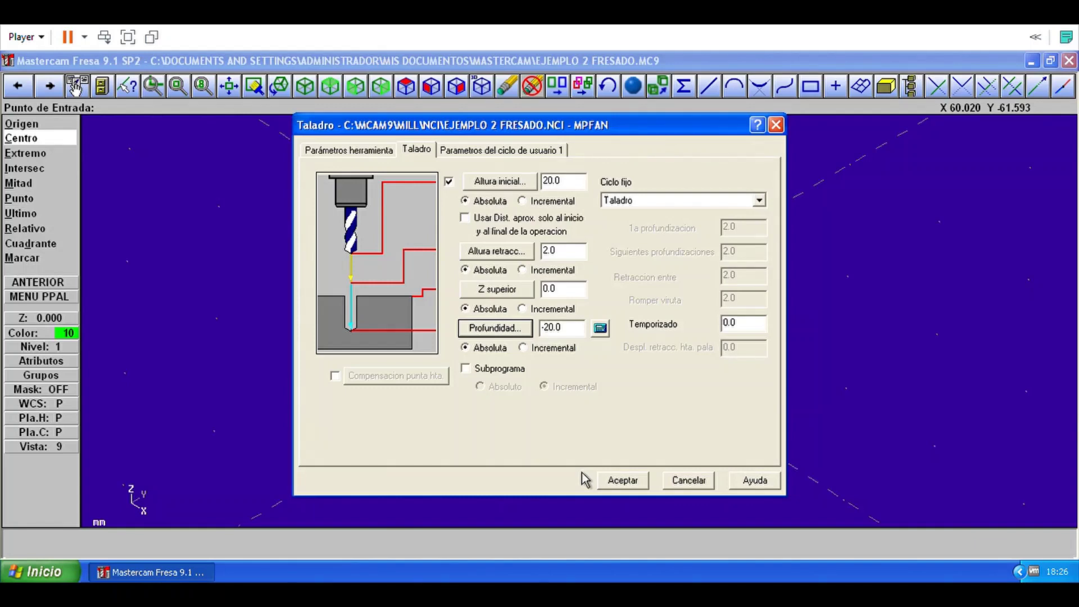
# Set the drilling Altura retracc. to 10, enable tool tip compensation and generate the drilling toolpath.
pyautogui.click(564, 257)
pyautogui.press('BackSpace')
pyautogui.press('BackSpace')
pyautogui.press('BackSpace')
pyautogui.write('10')
pyautogui.click(335, 376)
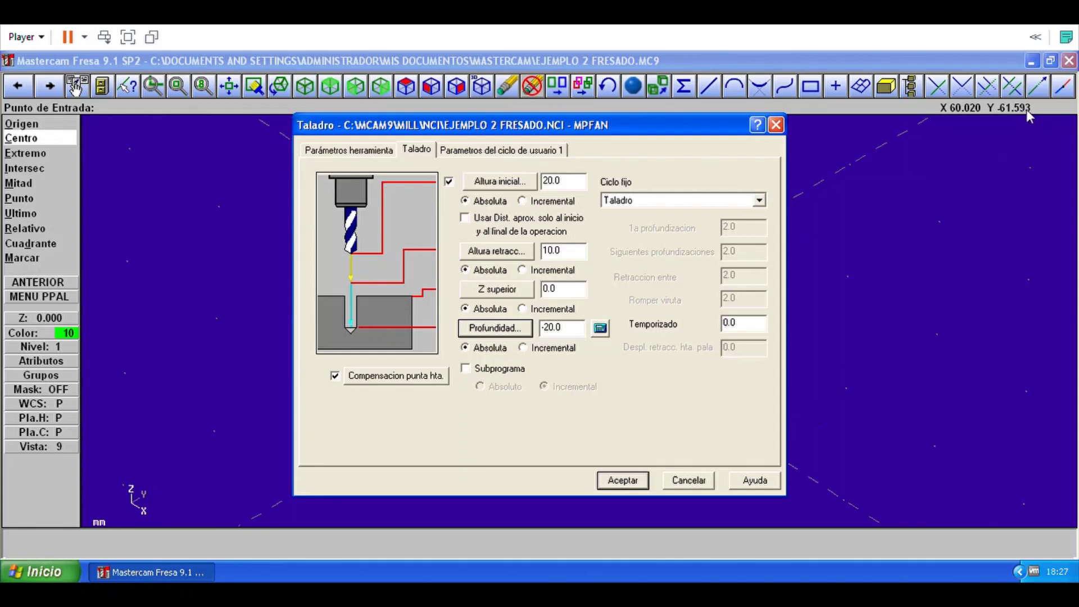
pyautogui.click(635, 488)
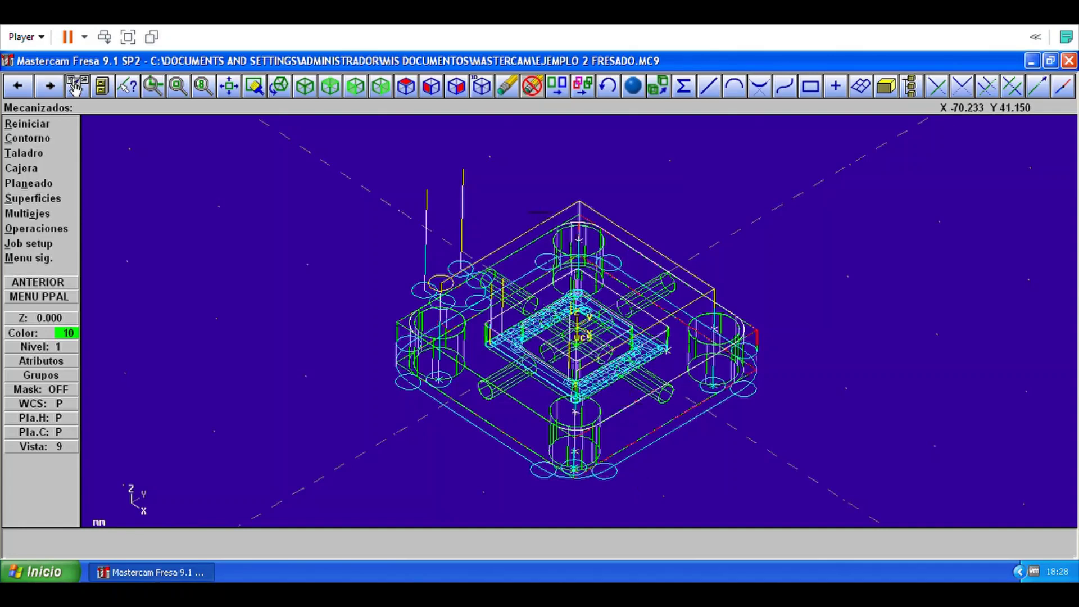
# Switch the construction plane to the front view (Alzado) and set its Z height to 50.
pyautogui.click(444, 102)
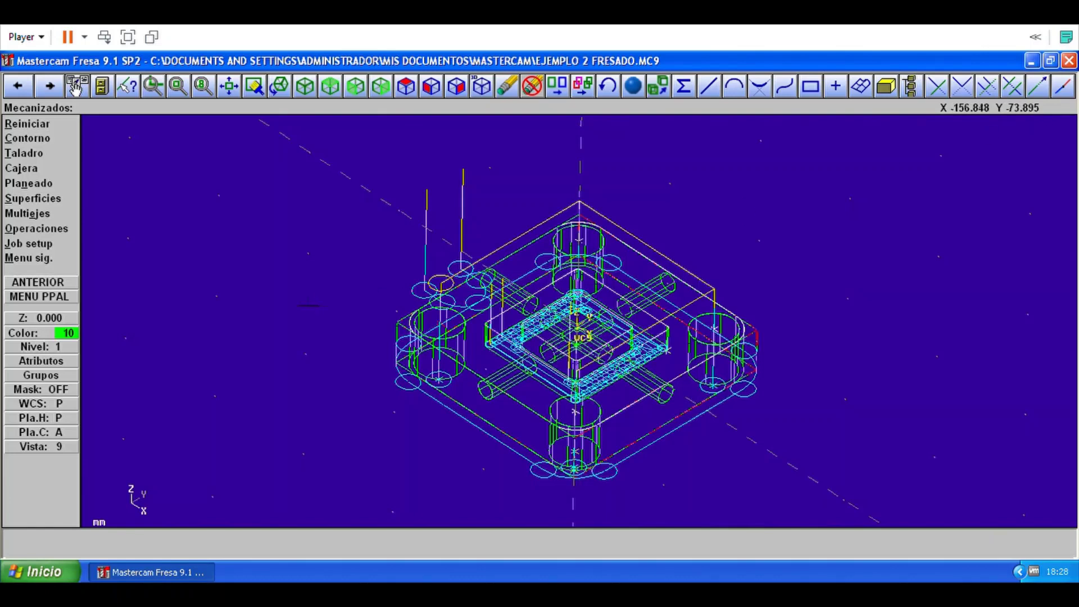
pyautogui.click(54, 323)
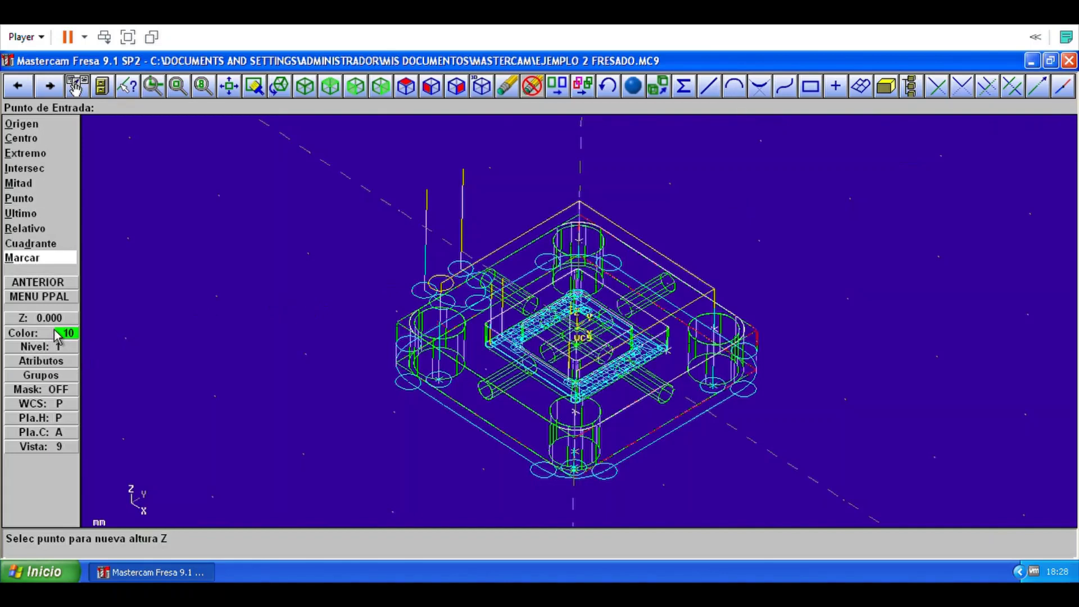
pyautogui.write('50')
pyautogui.press('Return')
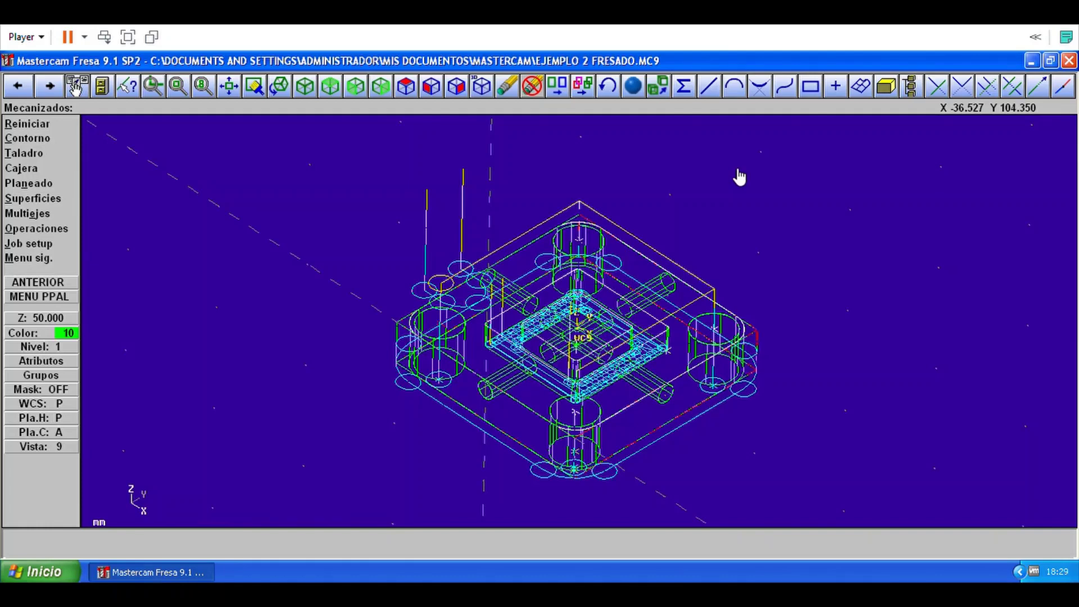
# Set the tool plane to Alzado XZ and start a Taladro operation on the centre of the front-plane side hole.
pyautogui.click(57, 432)
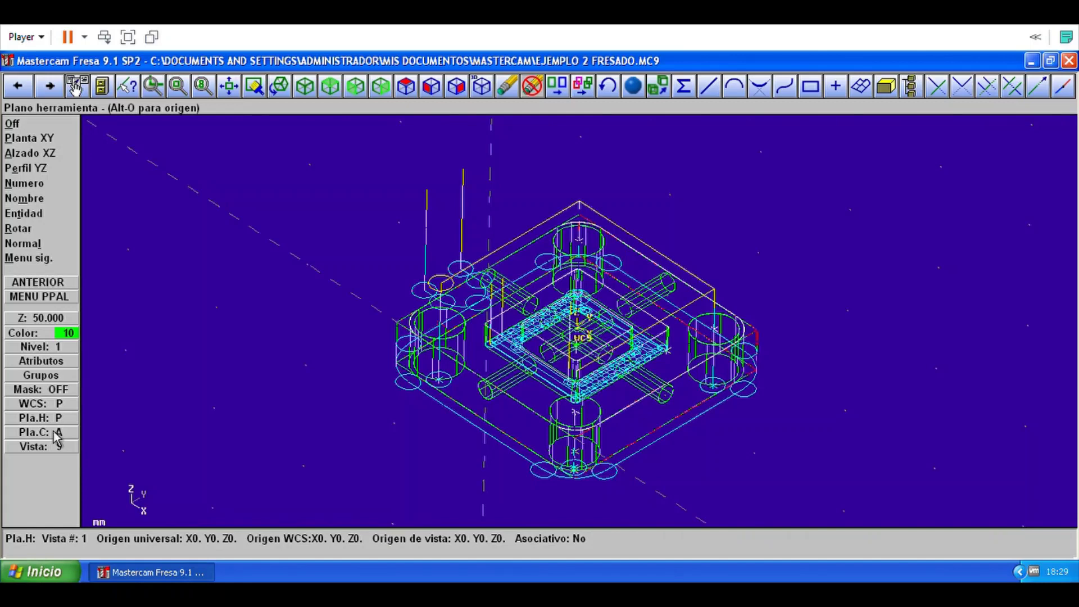
pyautogui.click(50, 161)
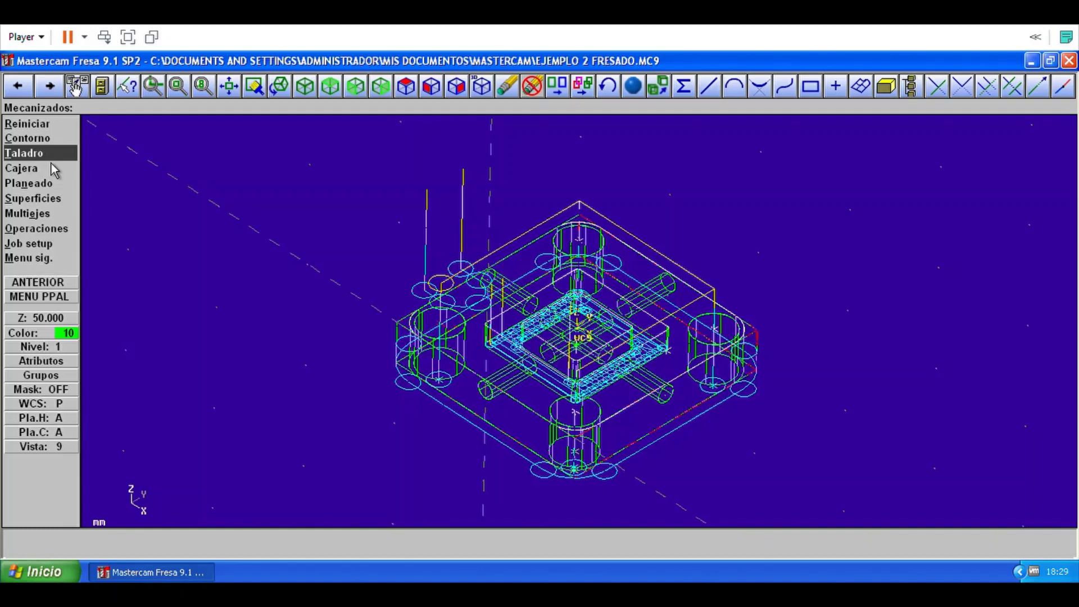
pyautogui.click(51, 163)
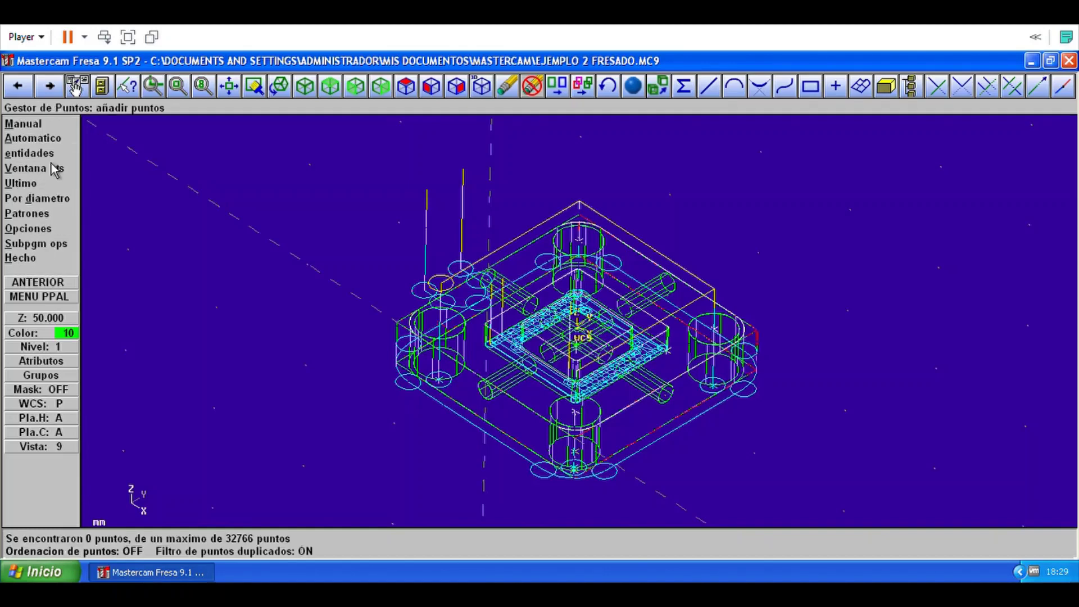
pyautogui.click(50, 135)
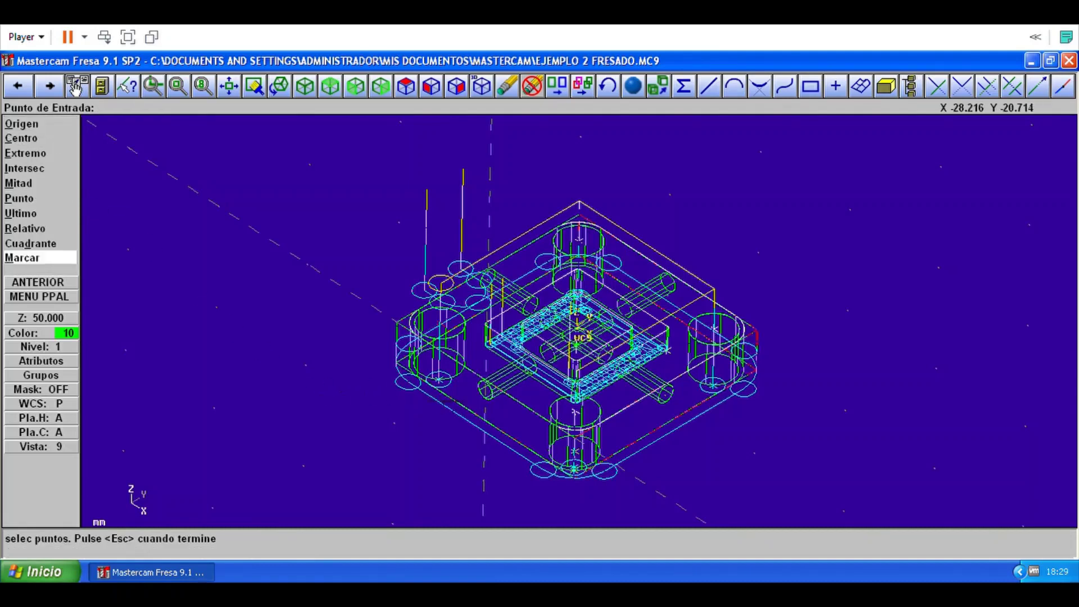
pyautogui.click(485, 390)
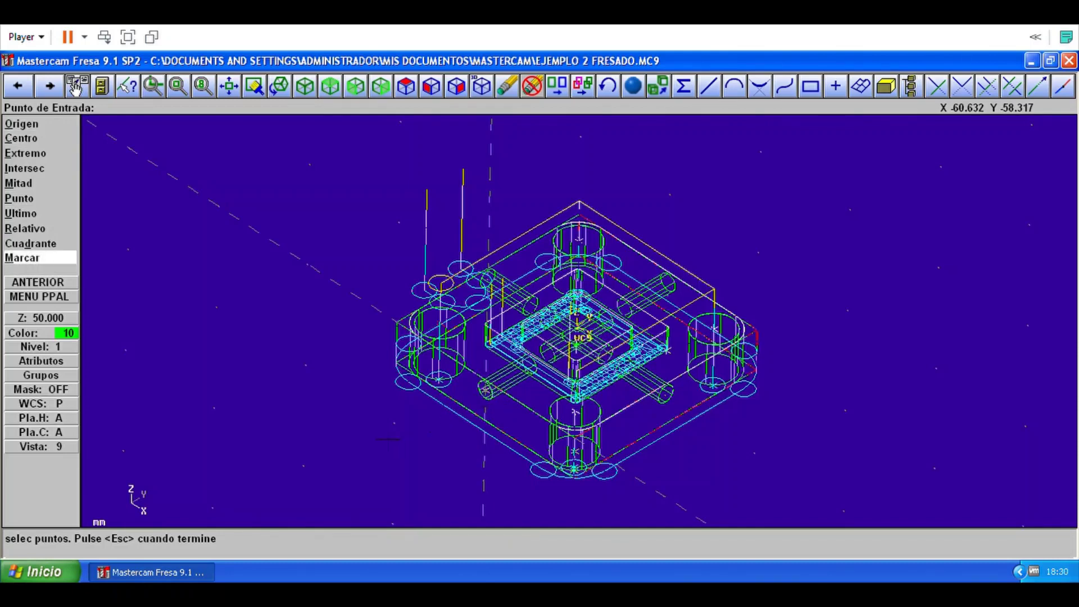
pyautogui.press('Escape')
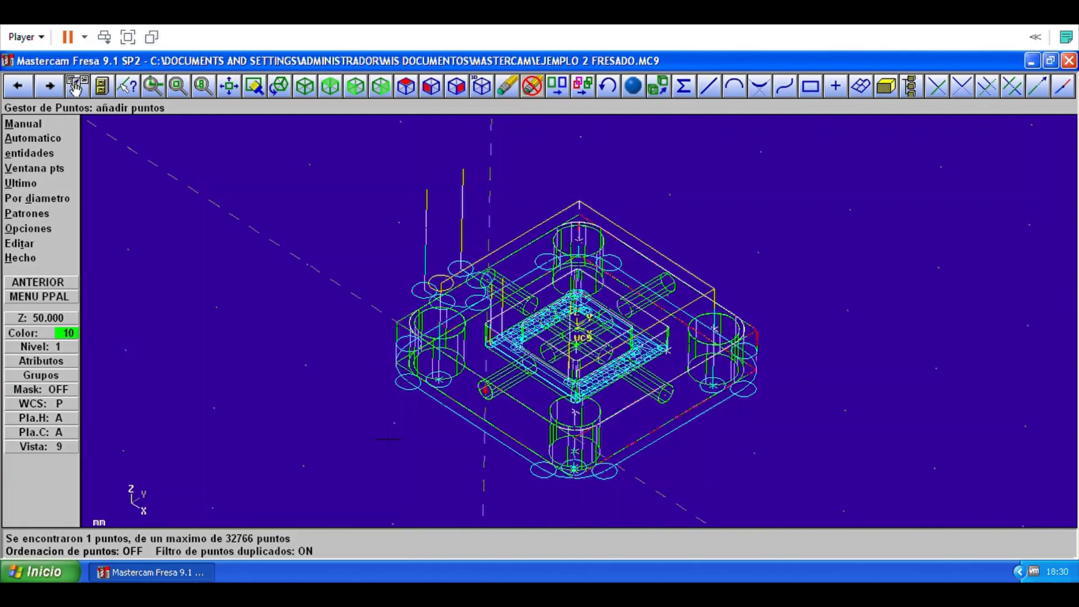
pyautogui.click(48, 262)
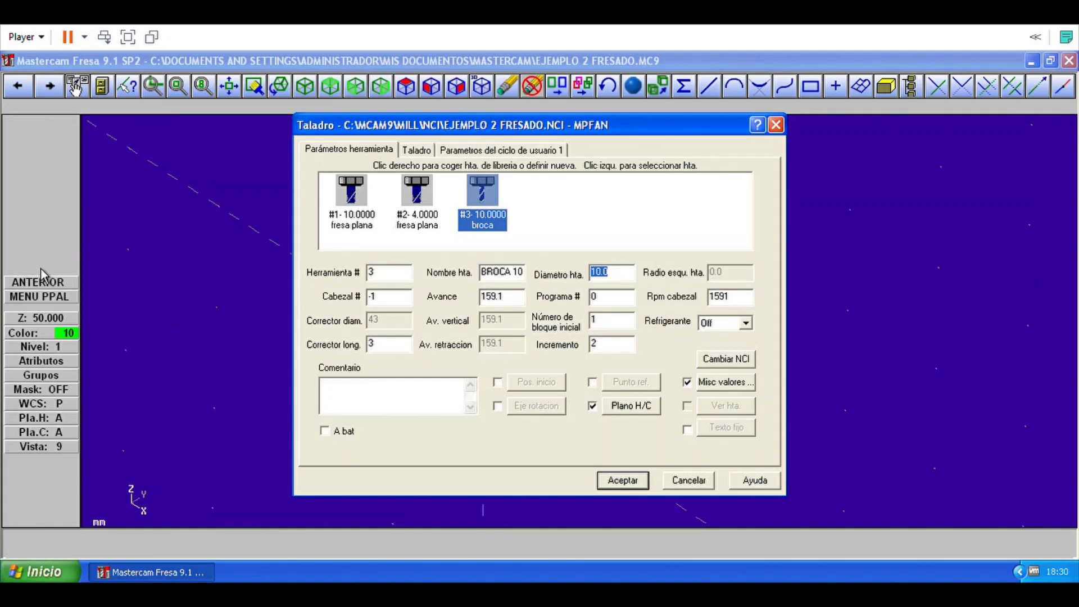
# Load the 8 mm drill BROCA 08 AR from the tool library for the side hole.
pyautogui.rightClick(562, 201)
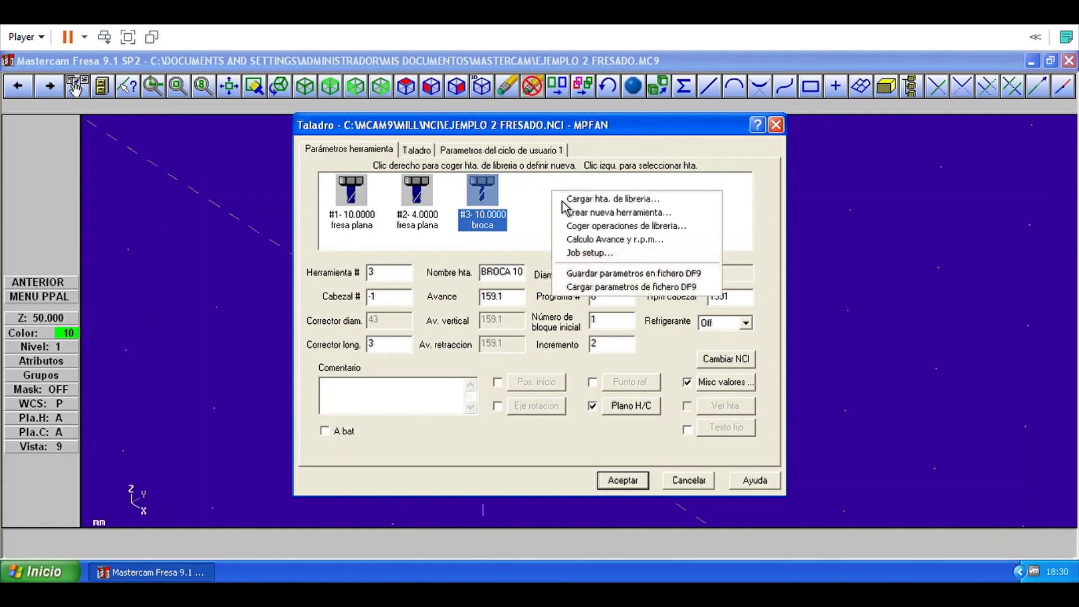
pyautogui.click(589, 214)
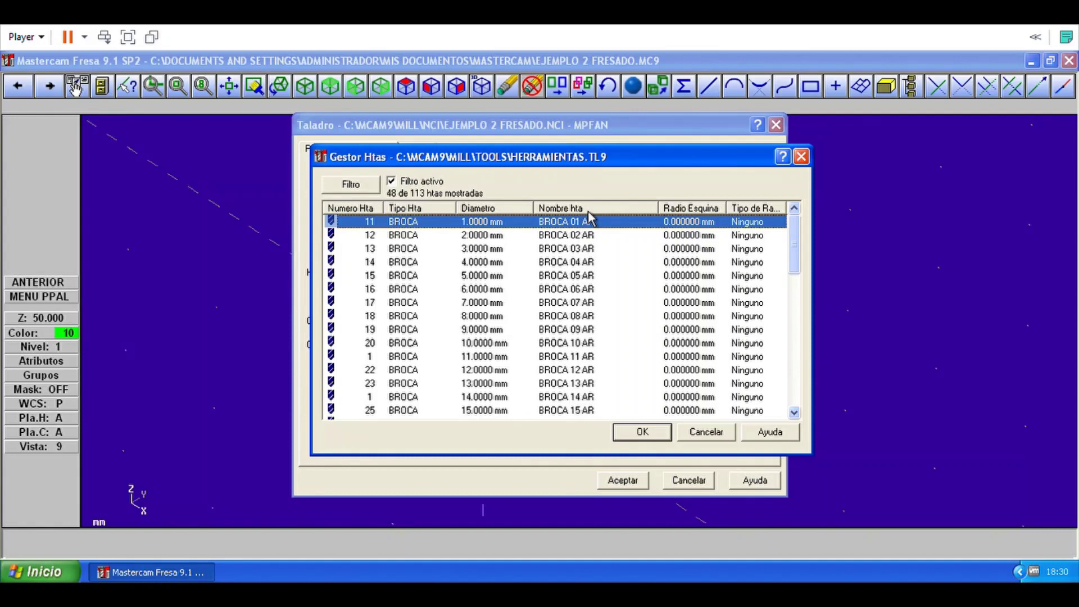
pyautogui.click(513, 326)
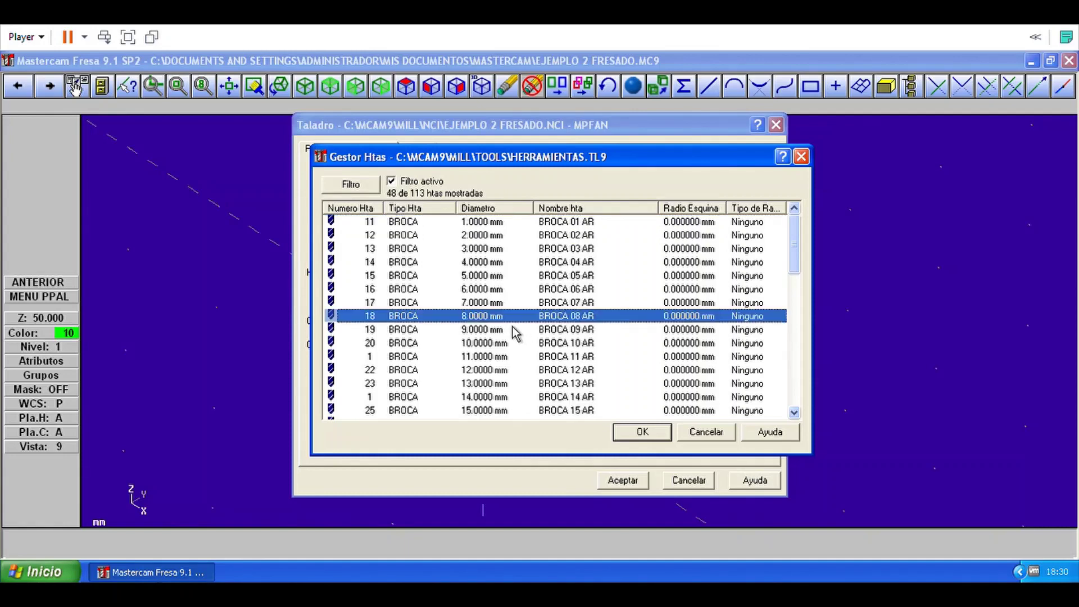
pyautogui.click(667, 440)
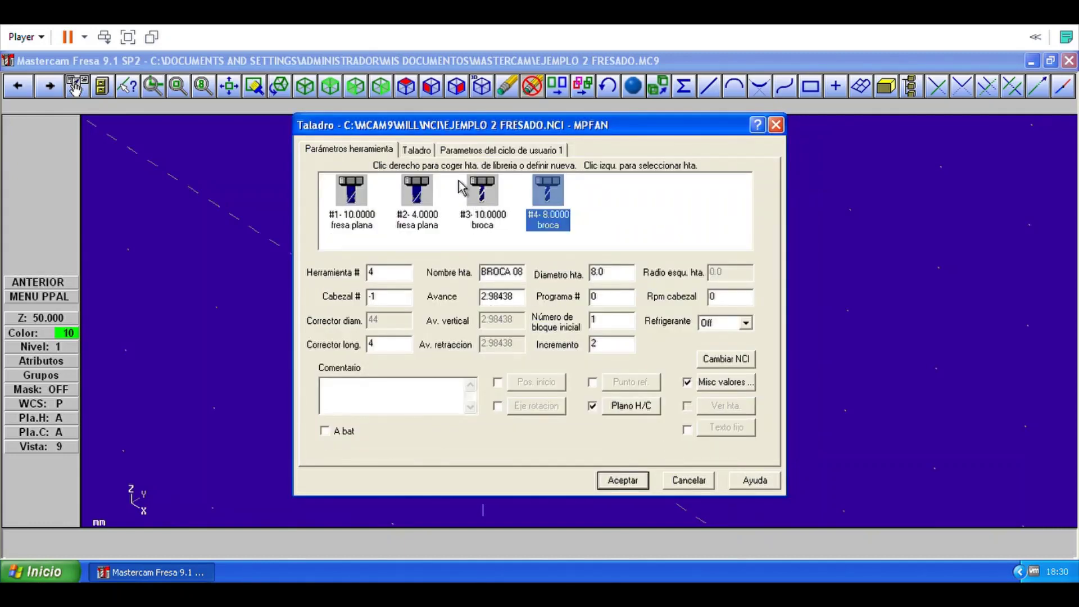
# Set the drilling Profundidad to -50 by picking a point on the opposite outer end of the side hole.
pyautogui.click(429, 160)
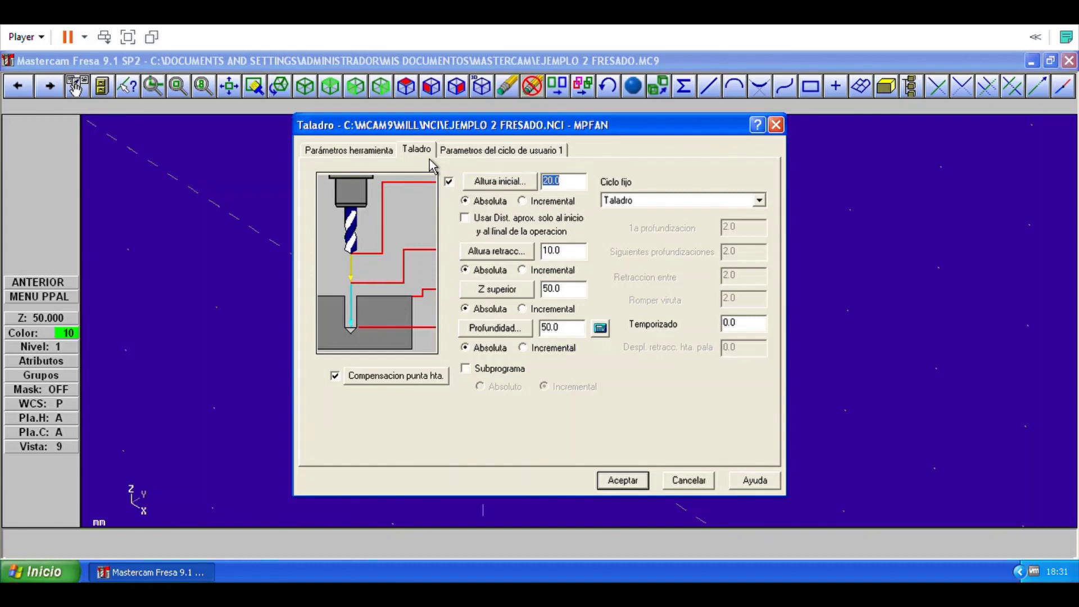
pyautogui.click(517, 329)
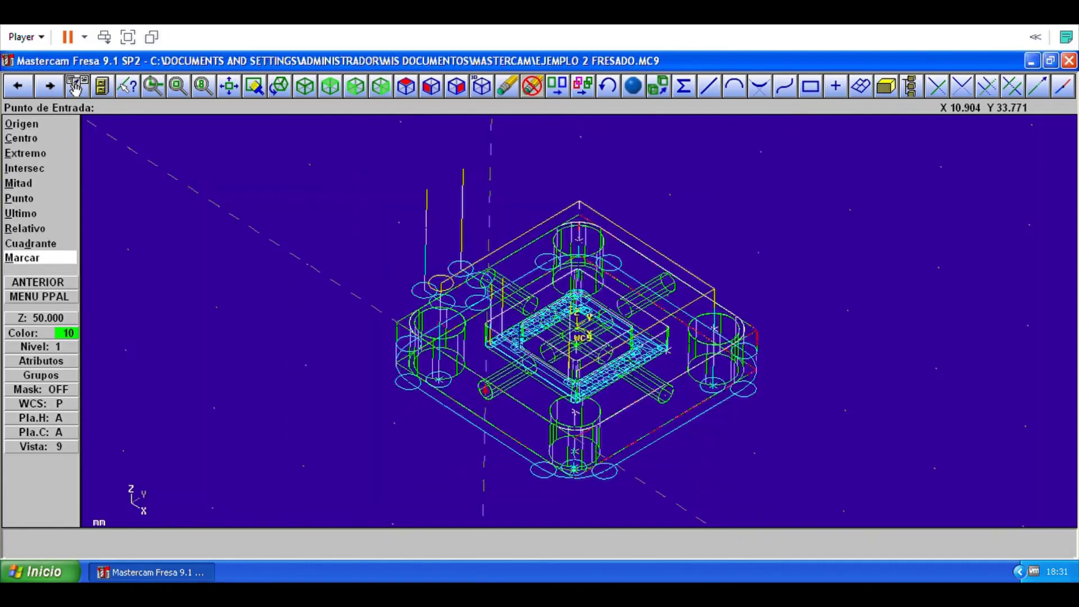
pyautogui.click(684, 291)
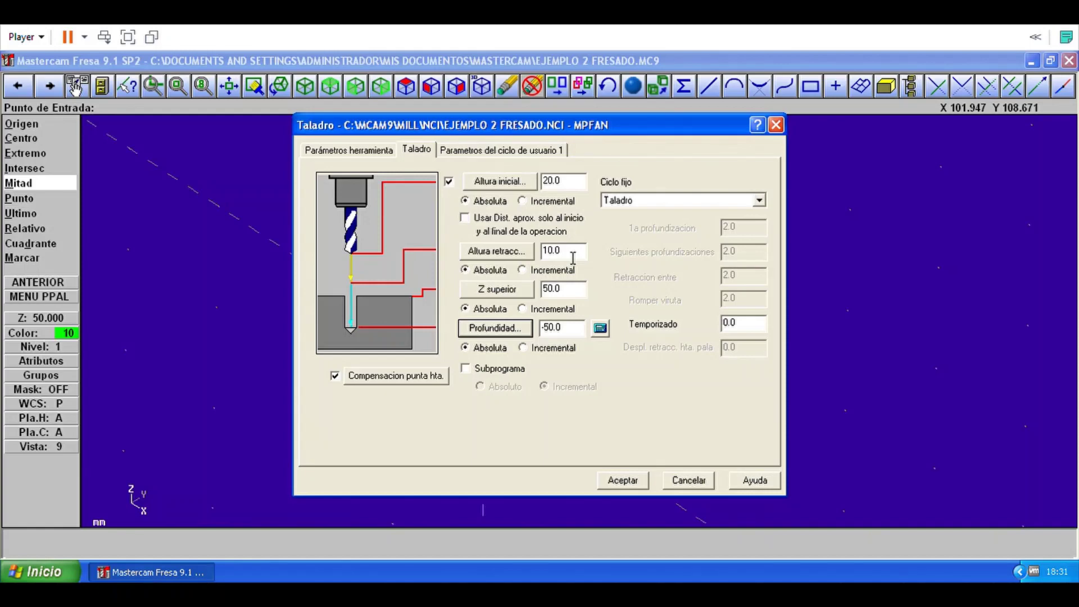
# Set Altura retracc. to 60 and Altura inicial to 70, and generate the front-plane drilling toolpath.
pyautogui.press('BackSpace')
pyautogui.press('BackSpace')
pyautogui.press('BackSpace')
pyautogui.press('BackSpace')
pyautogui.write('60')
pyautogui.click(556, 186)
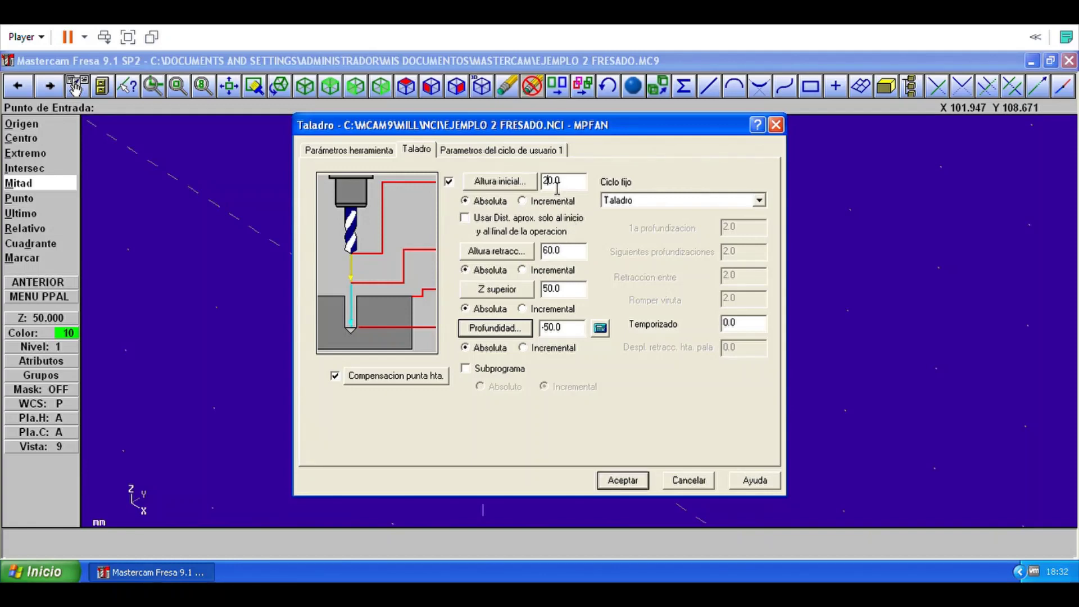
pyautogui.press('BackSpace')
pyautogui.write('7')
pyautogui.click(622, 480)
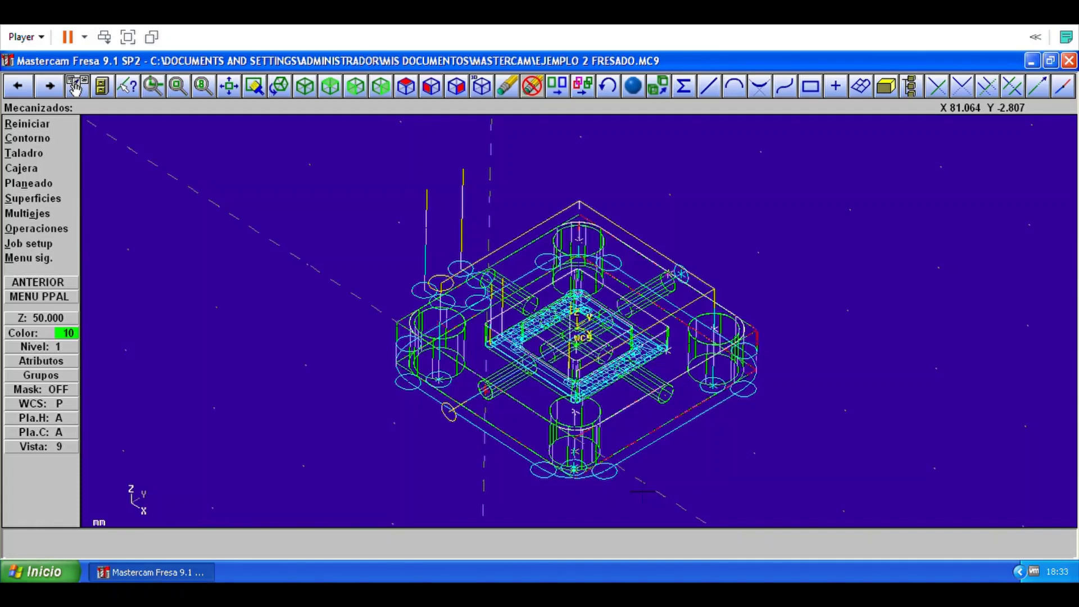
# Switch the construction plane to the side view and set the tool plane to Perfil YZ.
pyautogui.click(470, 97)
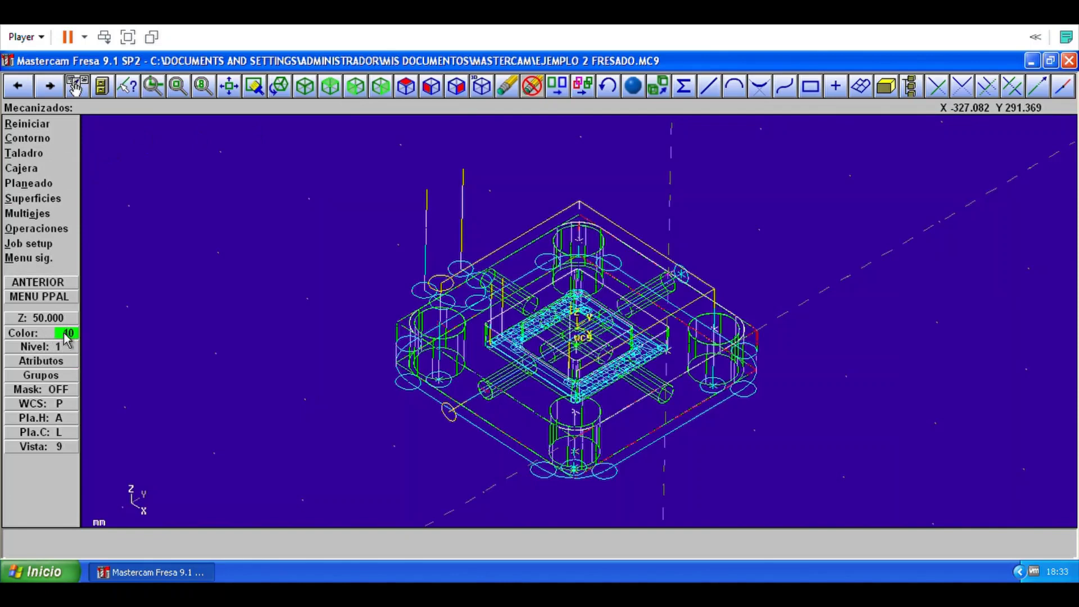
pyautogui.click(67, 430)
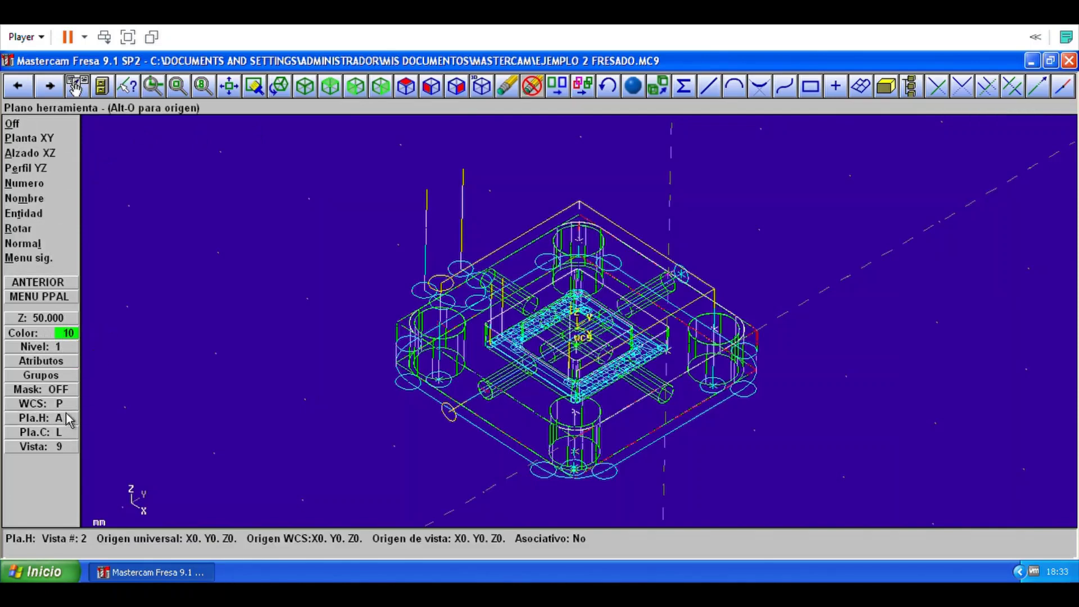
pyautogui.click(55, 176)
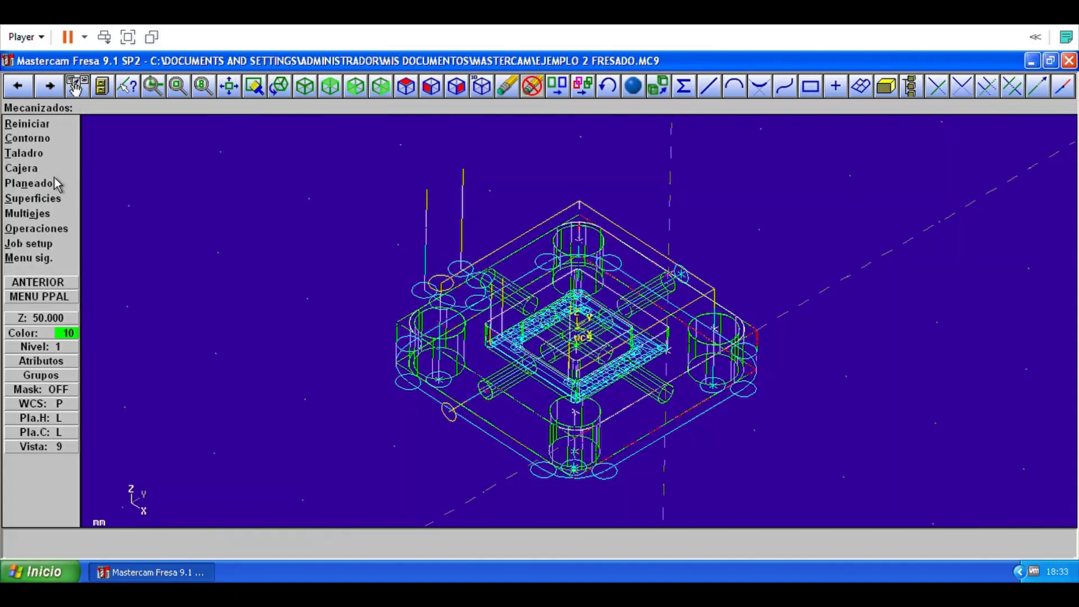
# Start a Taladro operation using the centre of the side hole on the YZ face as its drilling point.
pyautogui.click(49, 157)
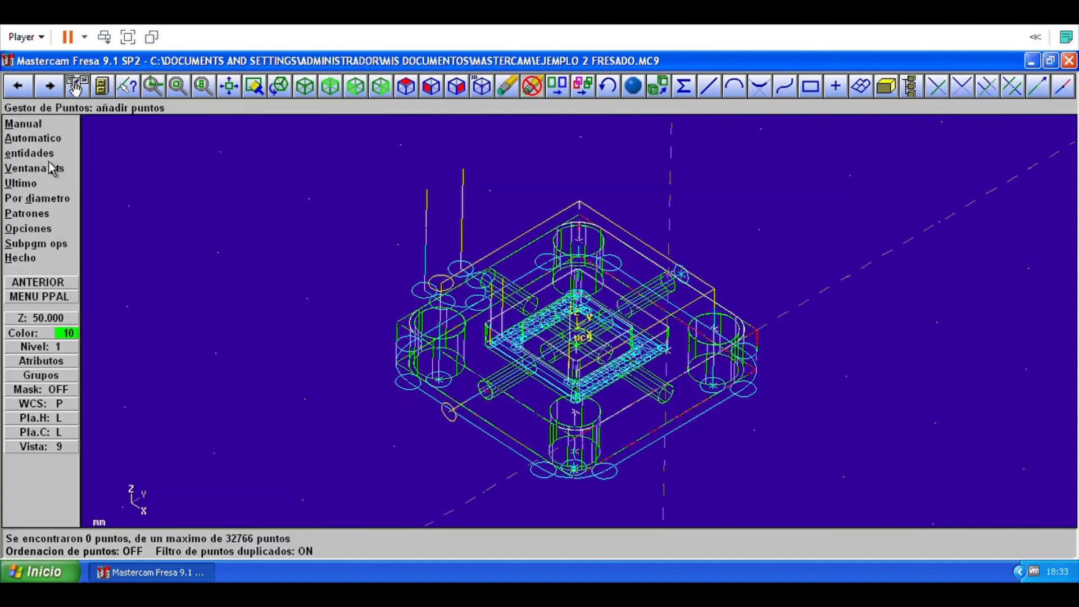
pyautogui.click(47, 127)
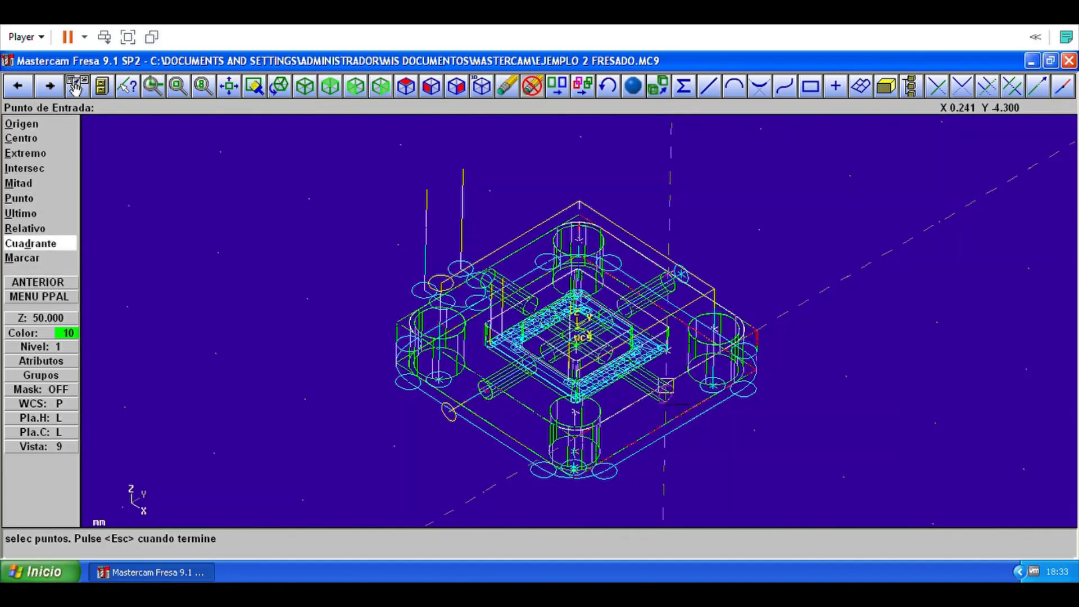
pyautogui.click(665, 394)
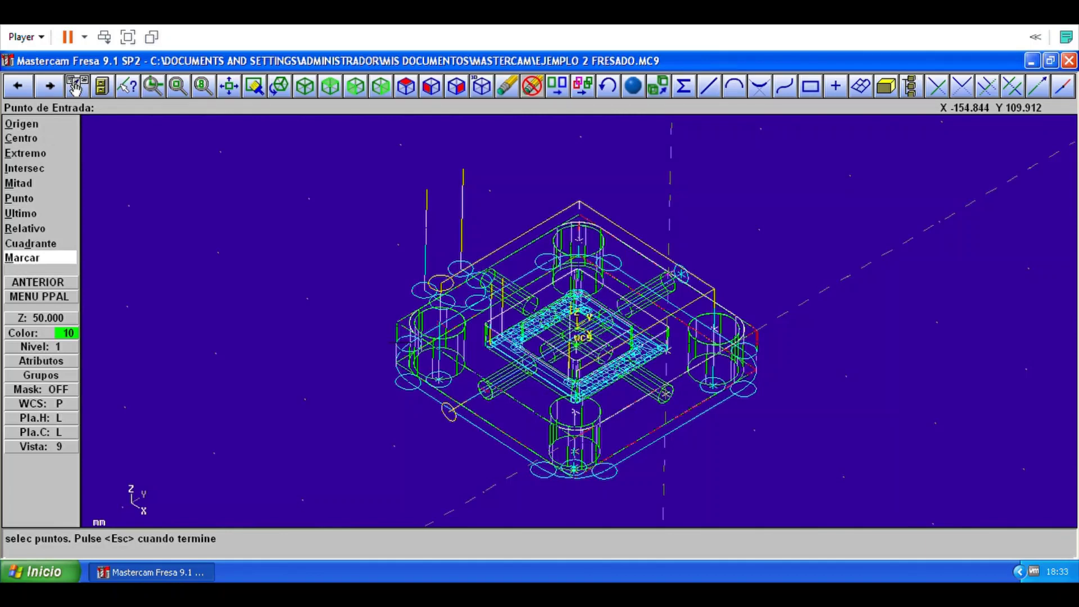
pyautogui.press('Escape')
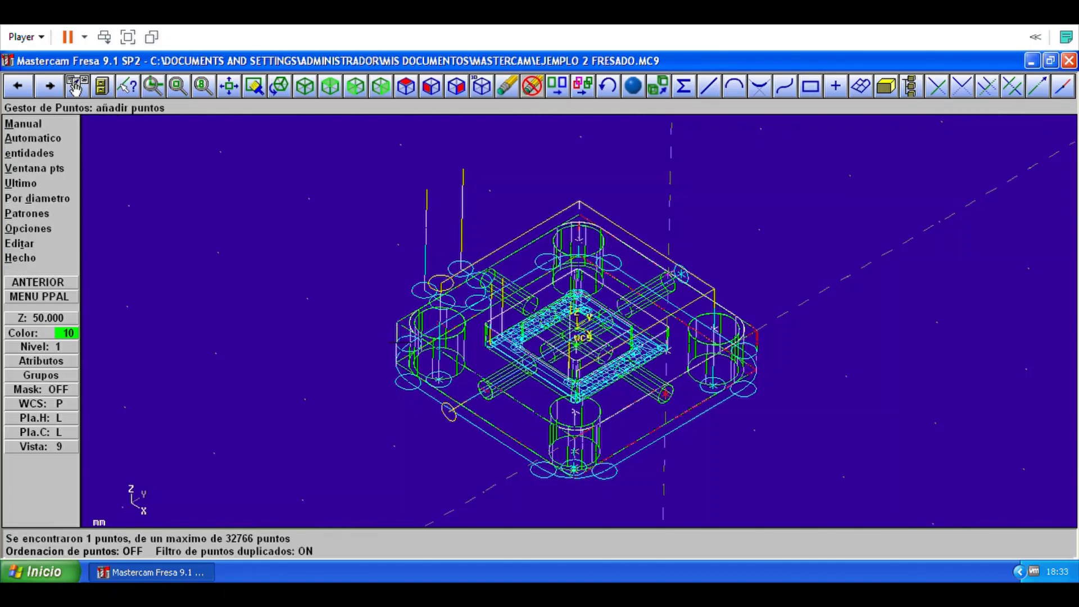
pyautogui.click(57, 264)
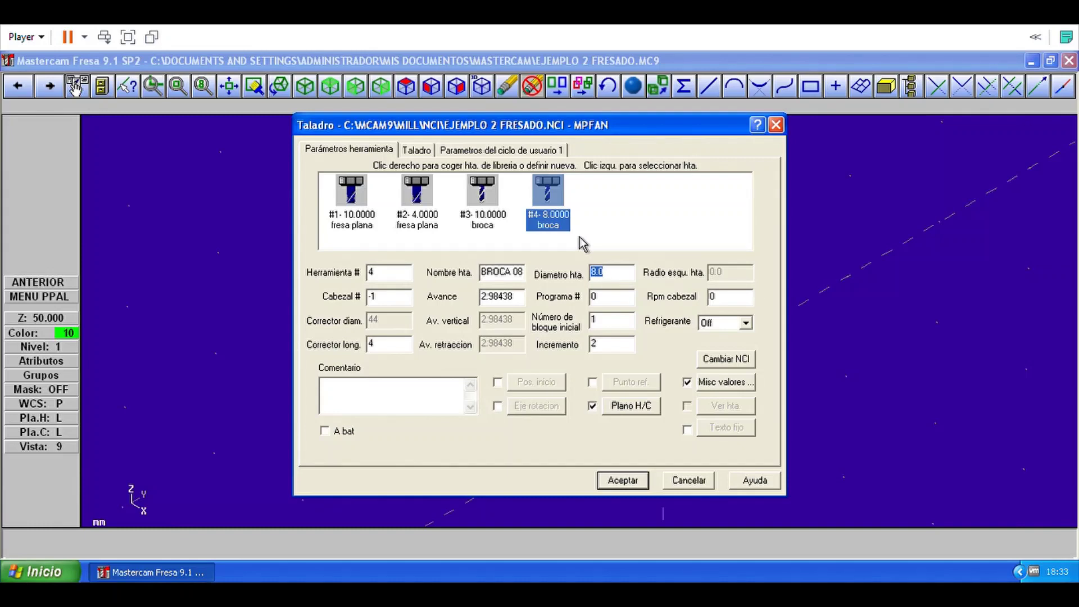
# Set the drilling Profundidad to -50 by picking the opposite side hole's outer centre, and generate the side-plane toolpath.
pyautogui.click(422, 159)
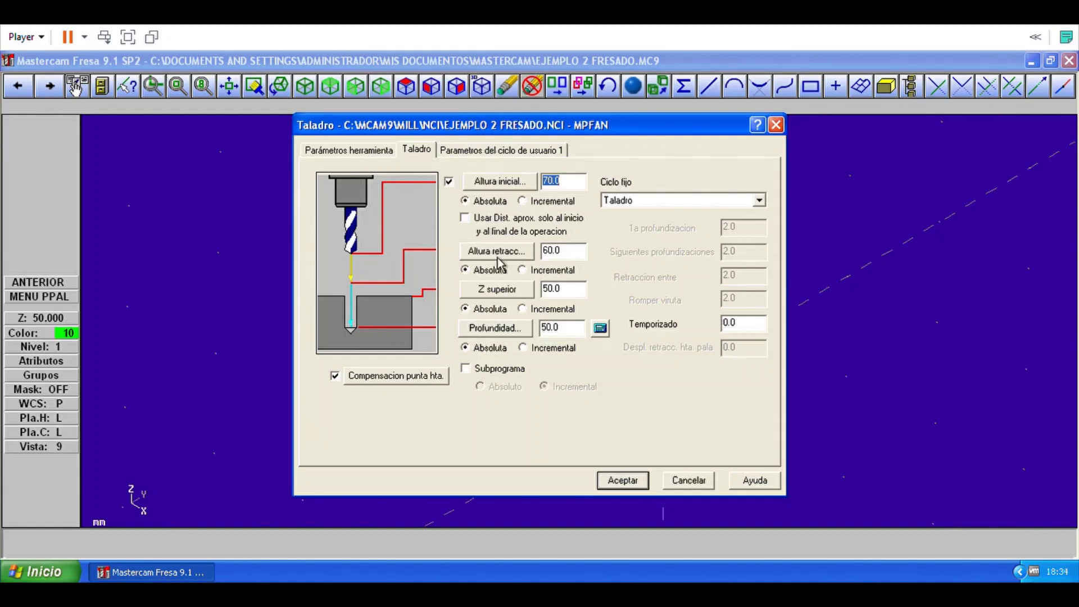
pyautogui.press('Return')
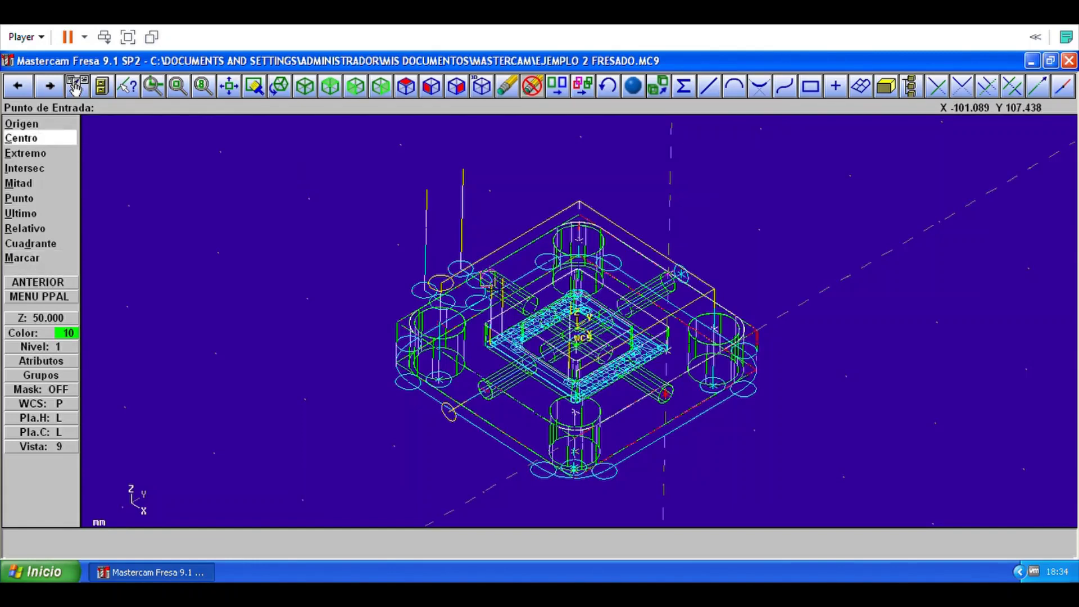
pyautogui.click(496, 289)
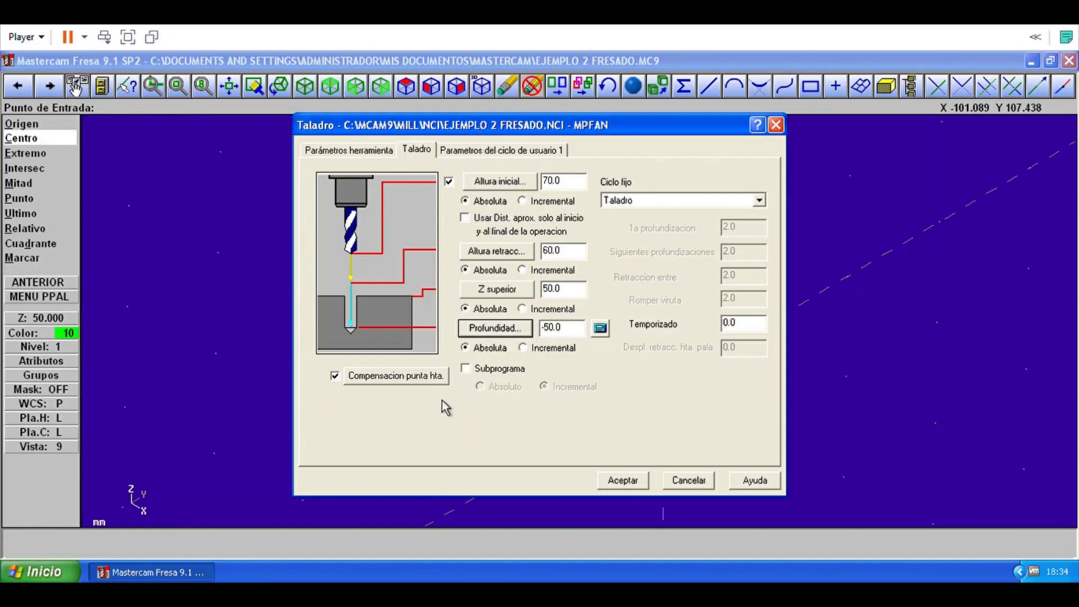
pyautogui.click(631, 488)
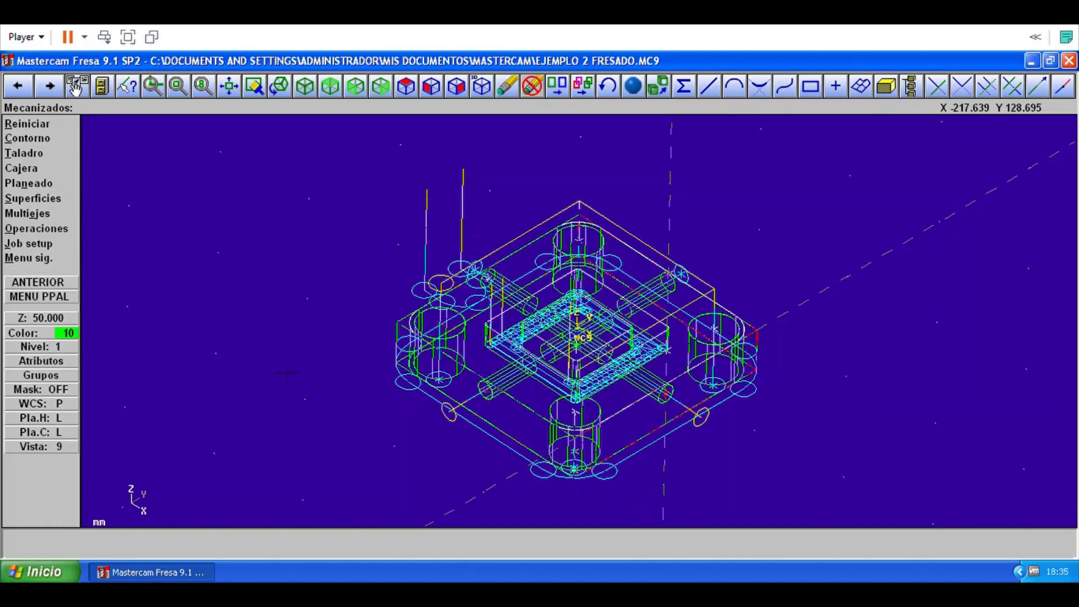
# Select all operations in the Gestor de operaciones and start their solid verification.
pyautogui.press('Escape')
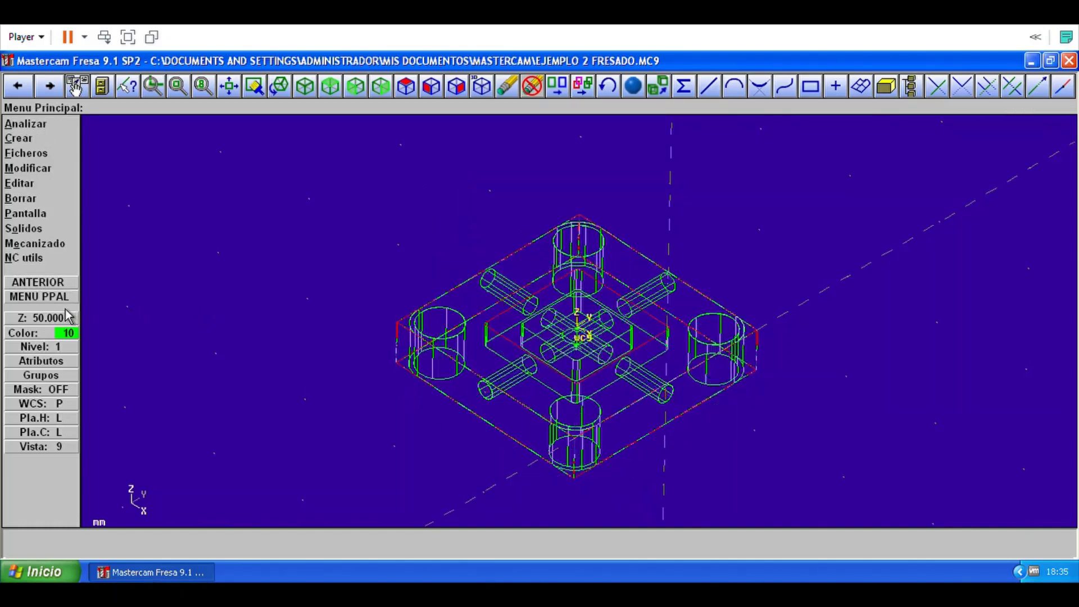
pyautogui.click(56, 243)
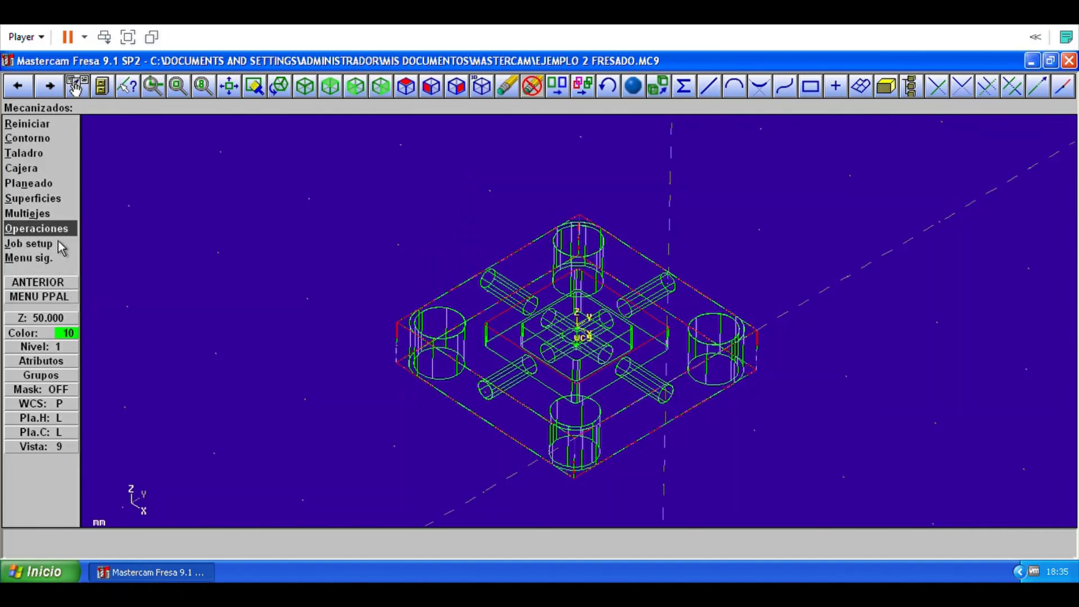
pyautogui.click(58, 242)
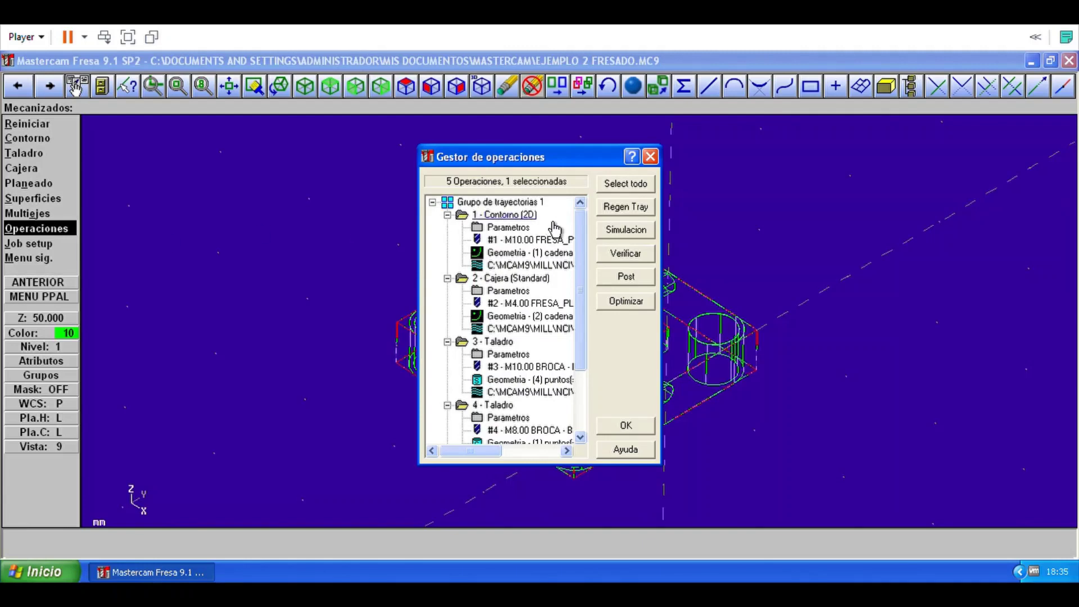
pyautogui.click(650, 191)
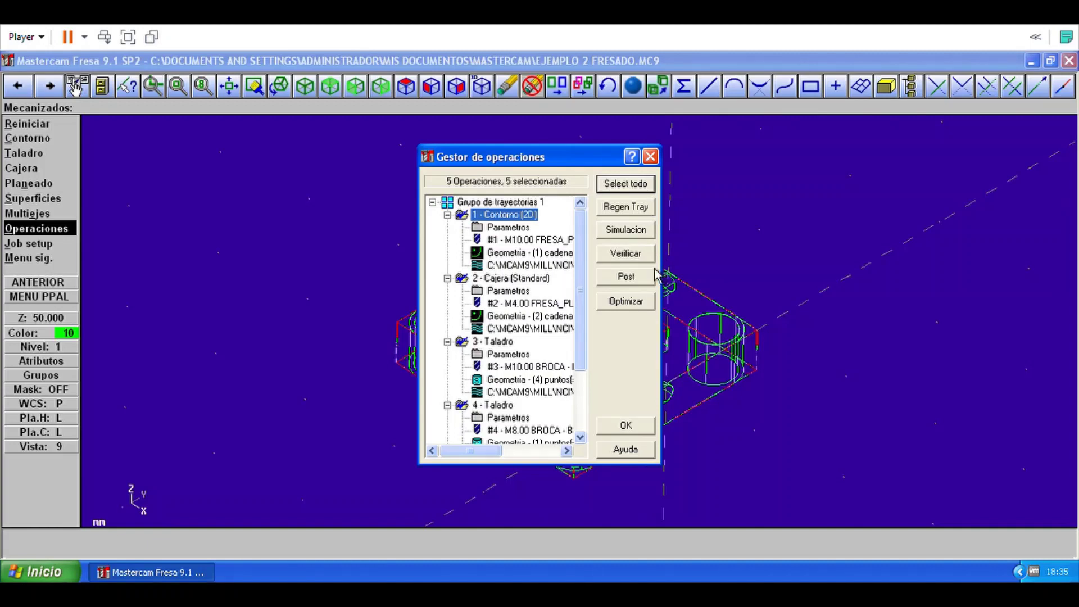
pyautogui.click(626, 252)
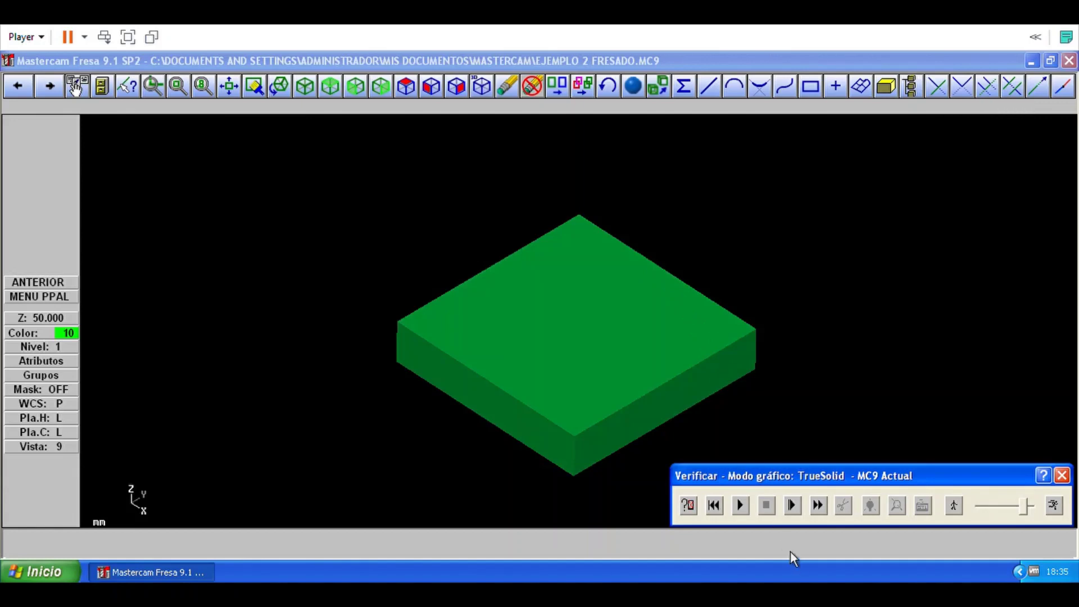
# Run the solid simulation through each tool change up to the front side-hole drilling and close it.
pyautogui.click(750, 521)
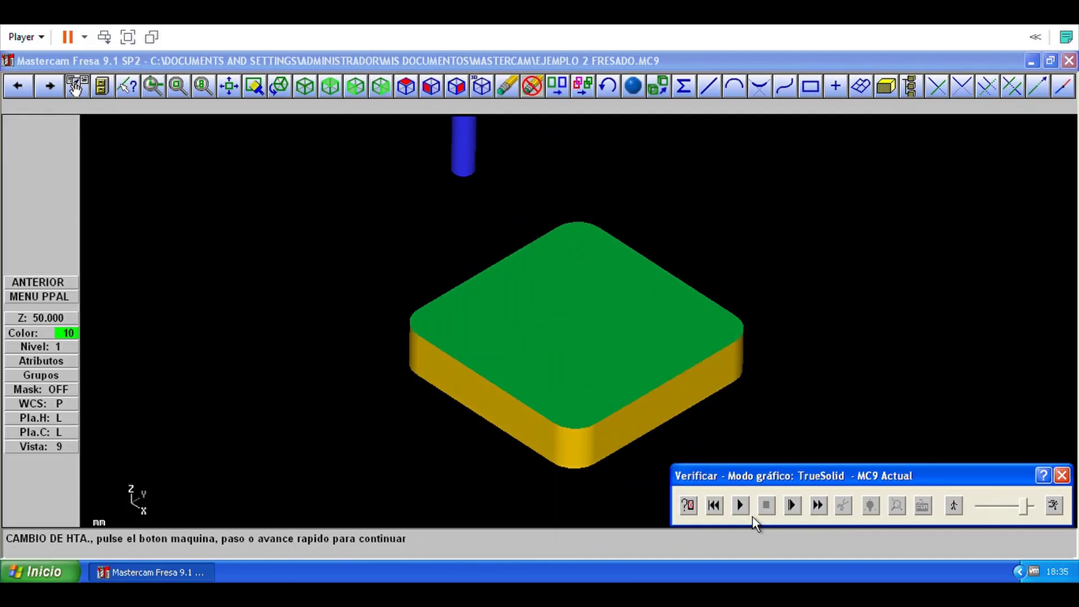
pyautogui.click(752, 516)
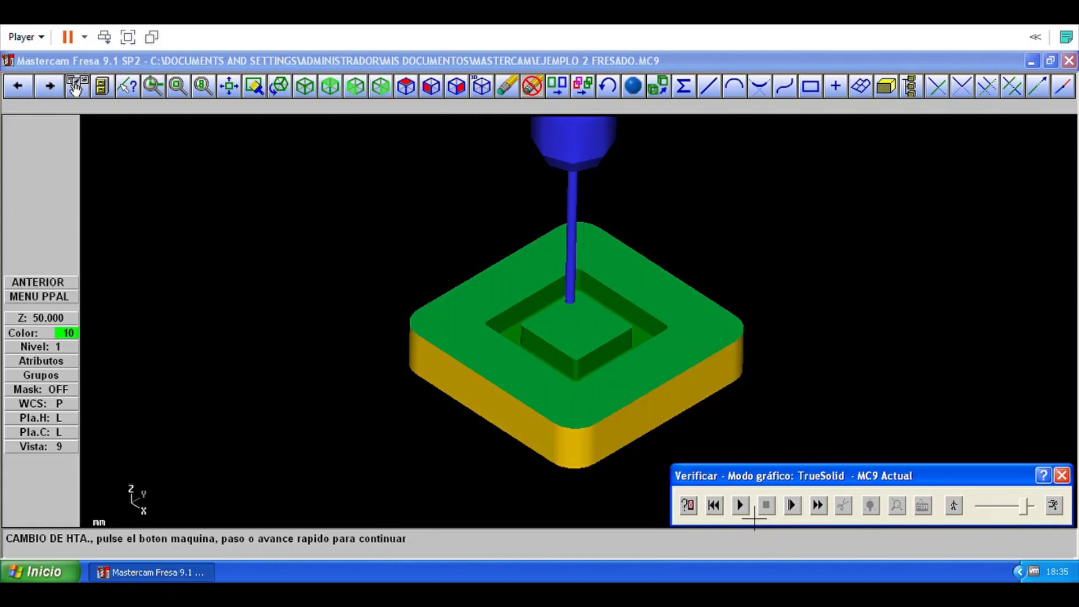
pyautogui.click(740, 506)
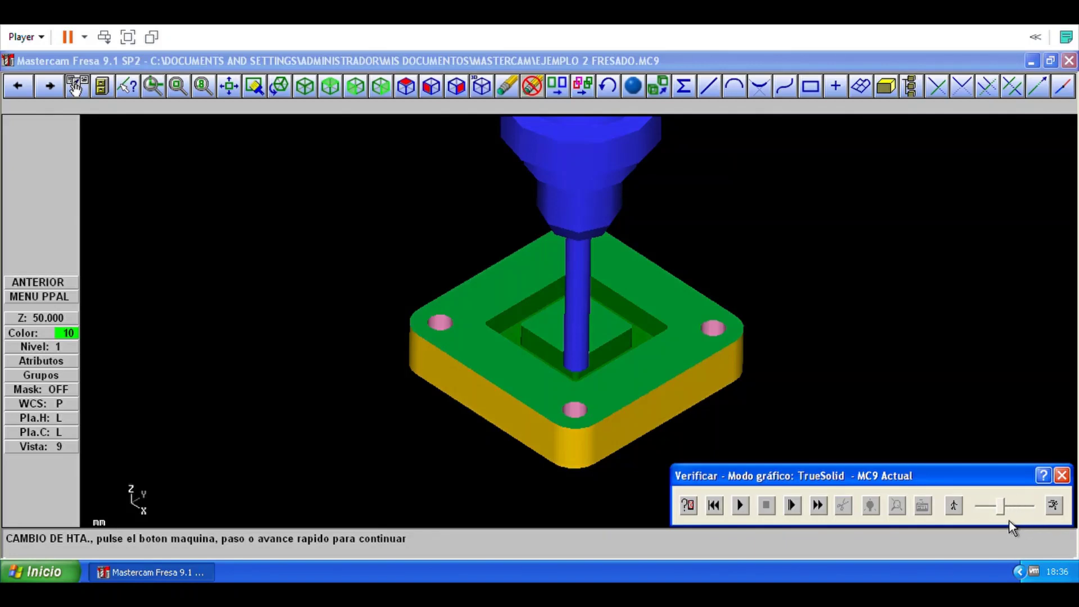
pyautogui.click(747, 516)
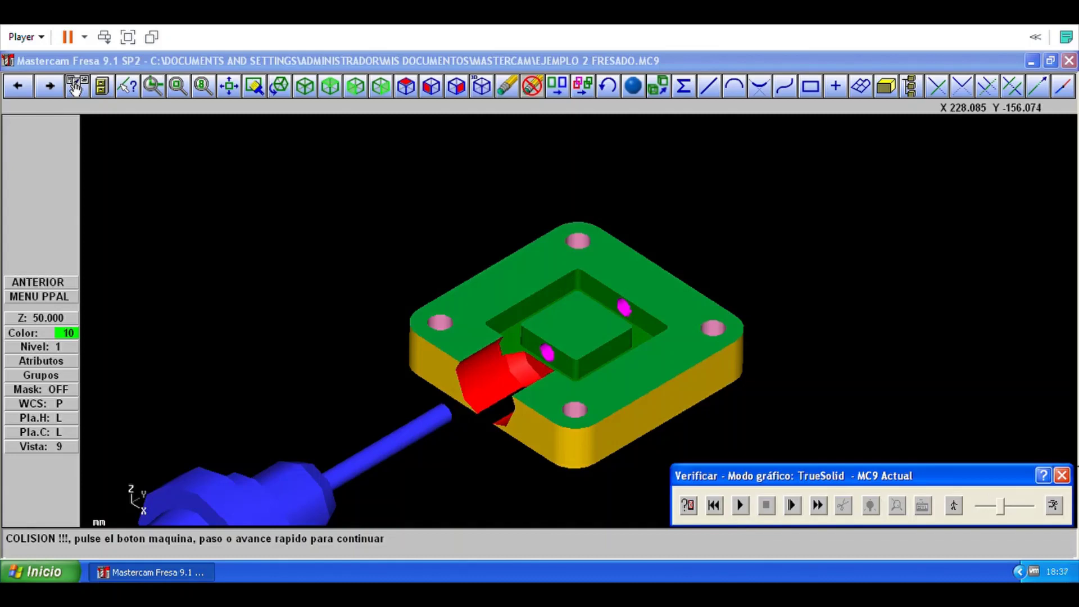
pyautogui.click(1062, 476)
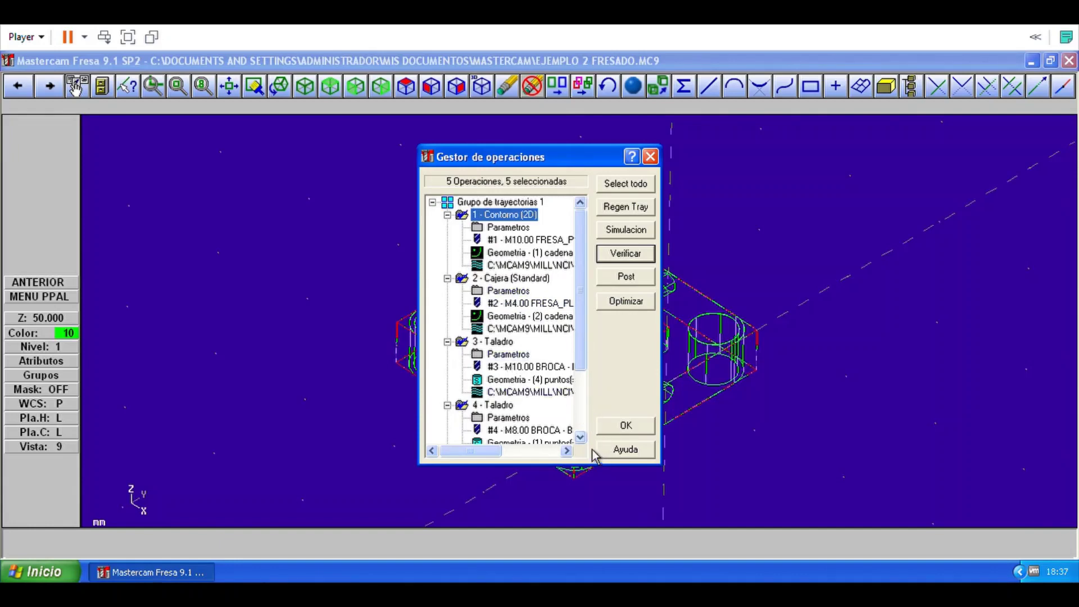
# Open the tool definition of the 8 mm drill from the parameters of the front-plane Taladro operation.
pyautogui.scroll(-1, 594, 455)
pyautogui.scroll(-2, 594, 455)
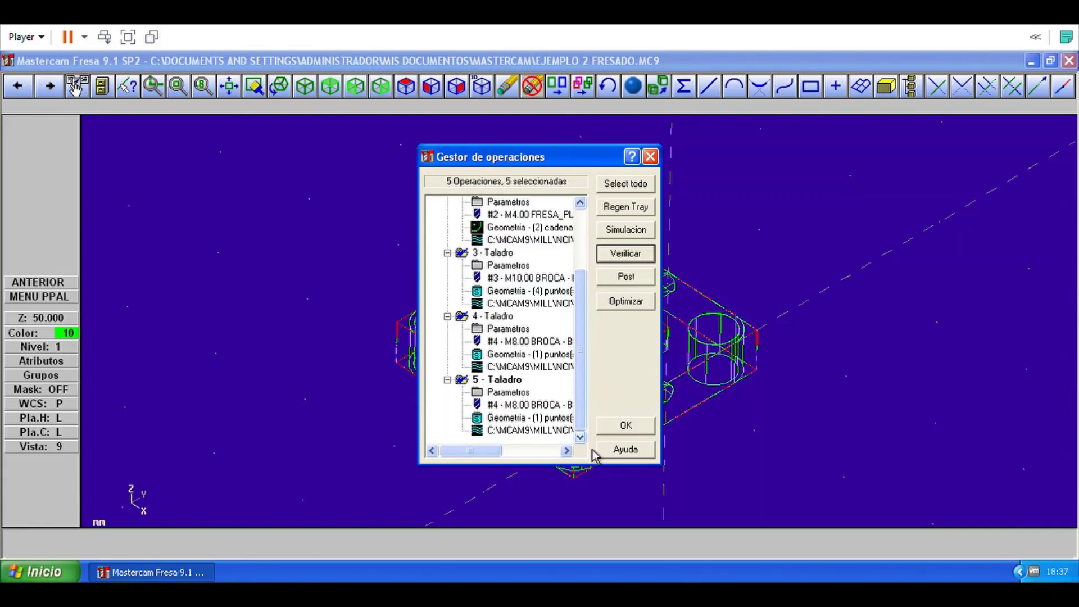
pyautogui.click(524, 338)
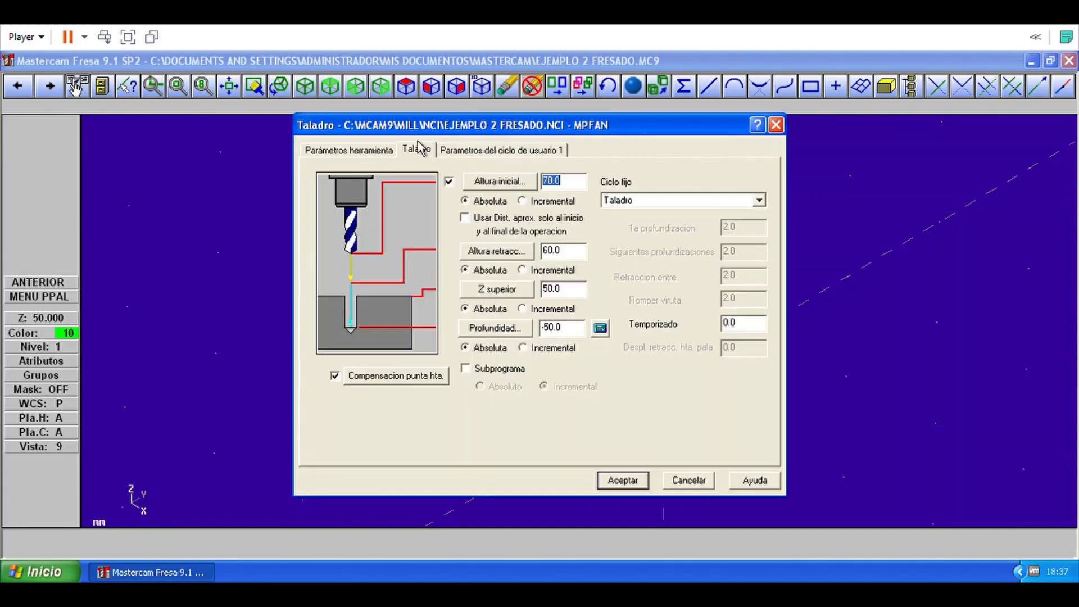
pyautogui.click(371, 156)
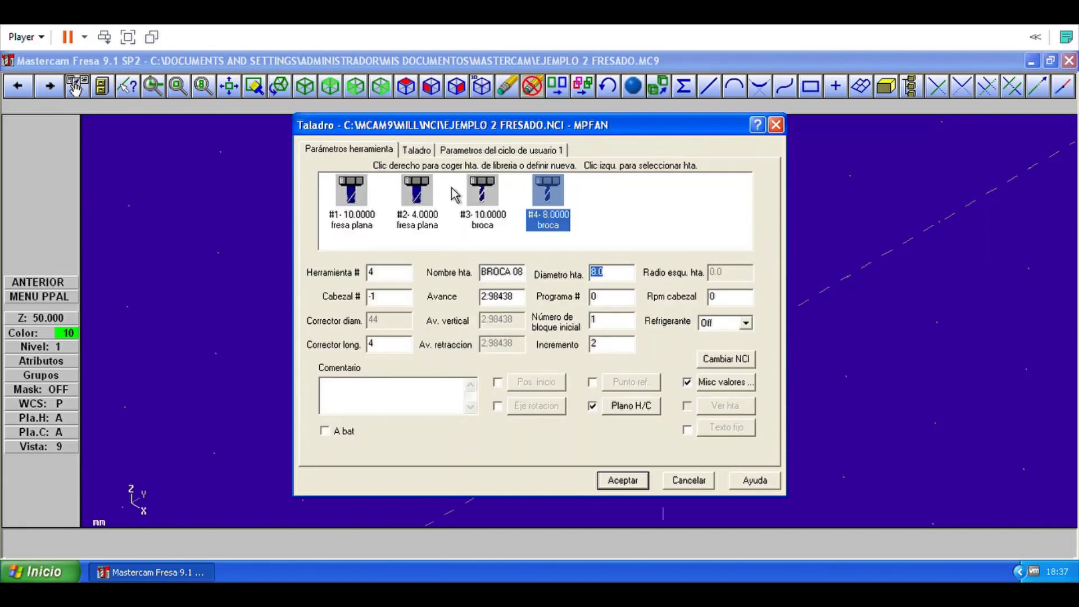
pyautogui.doubleClick(568, 203)
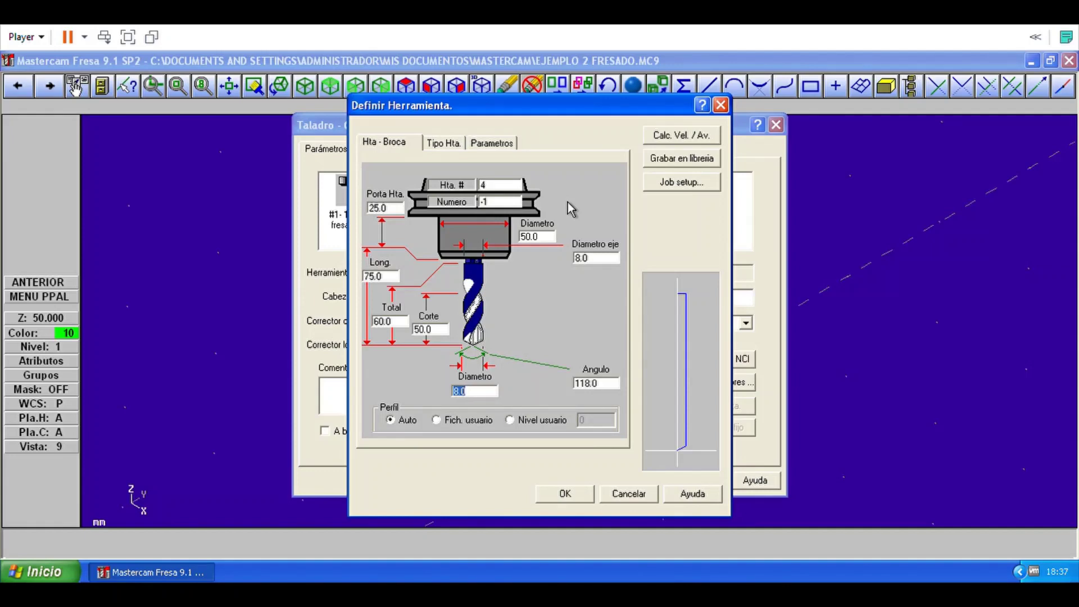
# Set the 8 mm drill's Long. to 110, update every operation that uses it, and accept the drilling parameters.
pyautogui.click(394, 277)
pyautogui.press('BackSpace')
pyautogui.press('BackSpace')
pyautogui.press('BackSpace')
pyautogui.press('BackSpace')
pyautogui.write('110')
pyautogui.click(581, 504)
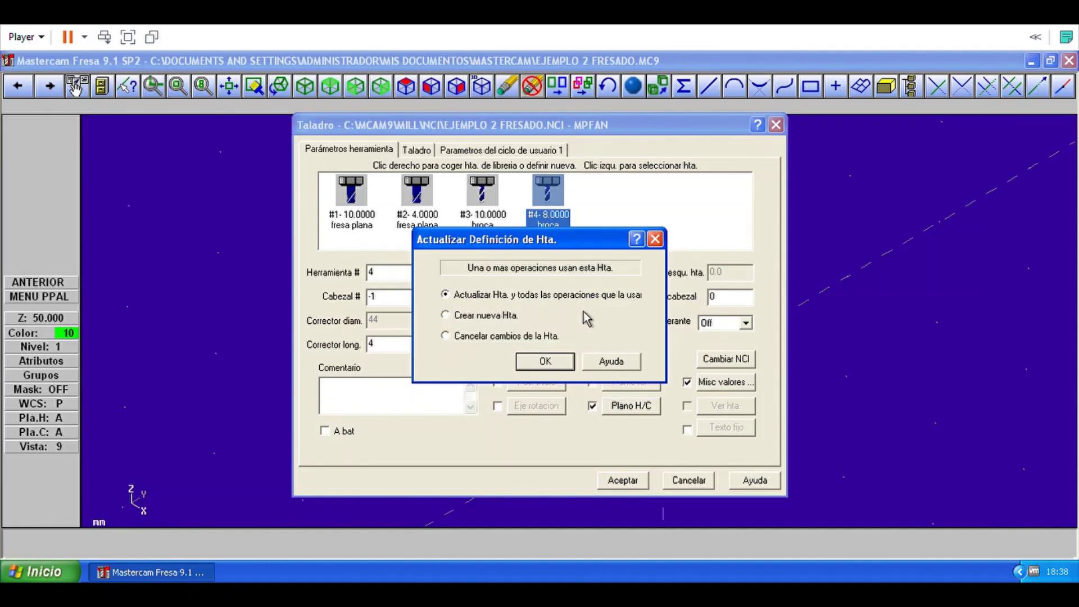
pyautogui.click(564, 367)
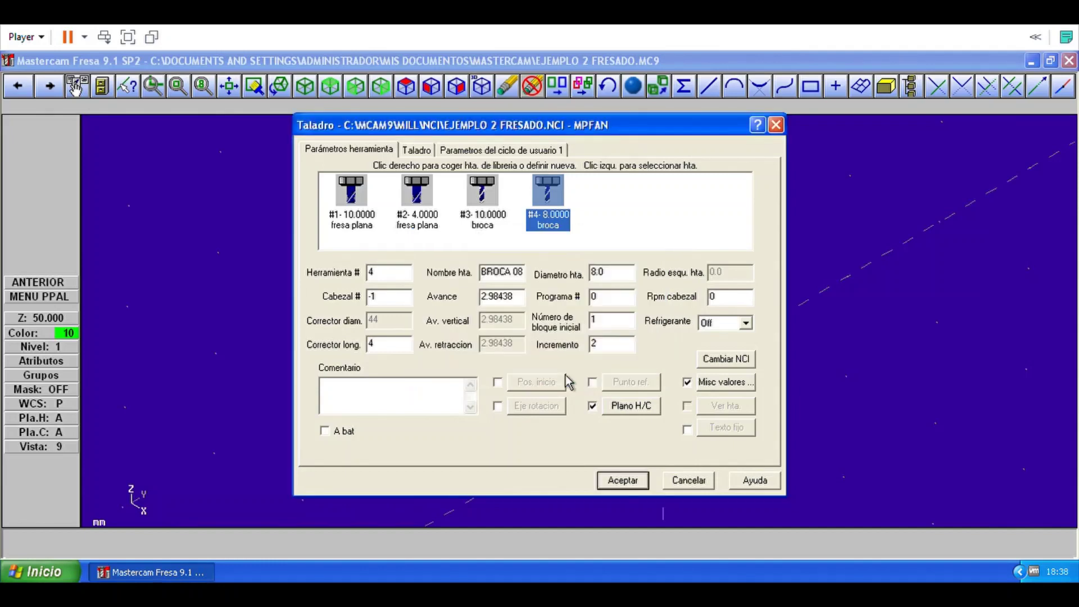
pyautogui.click(637, 488)
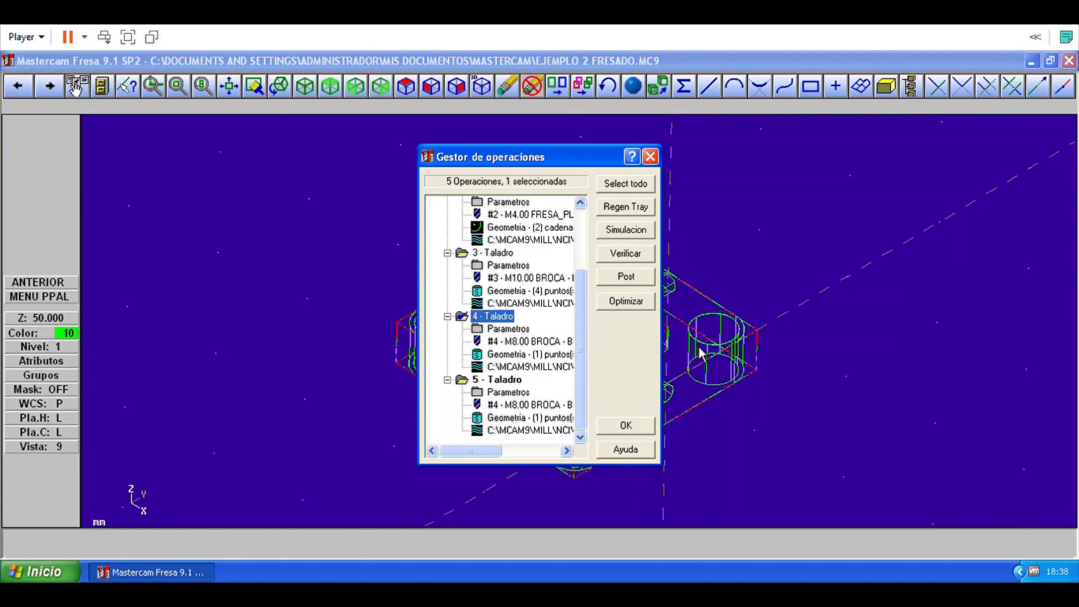
# Verify all operations again in a solid simulation, continuing past every tool change at a faster playback speed, and close it.
pyautogui.click(647, 193)
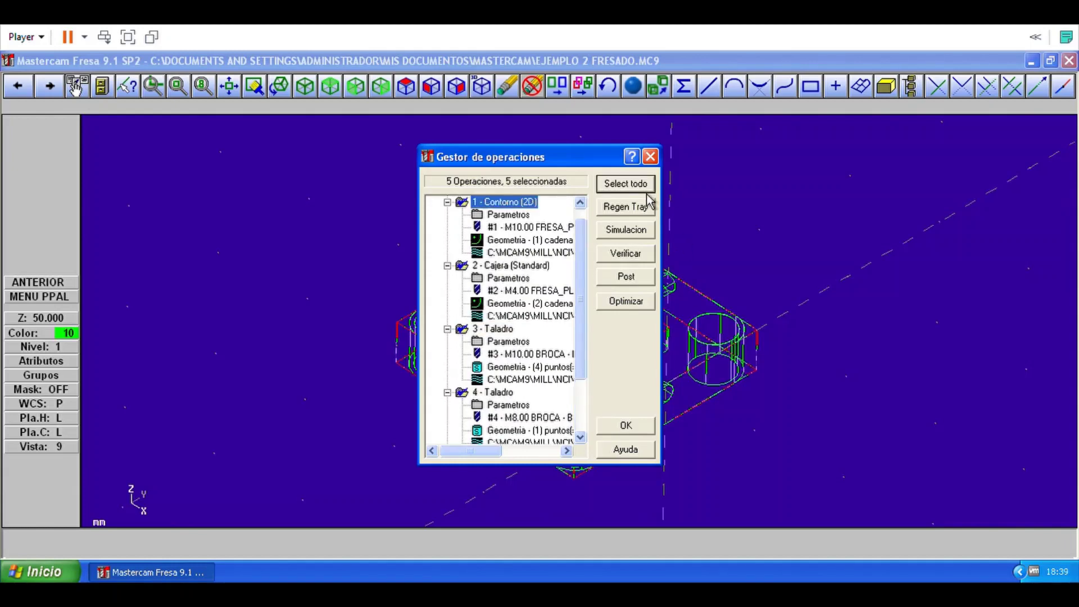
pyautogui.click(643, 258)
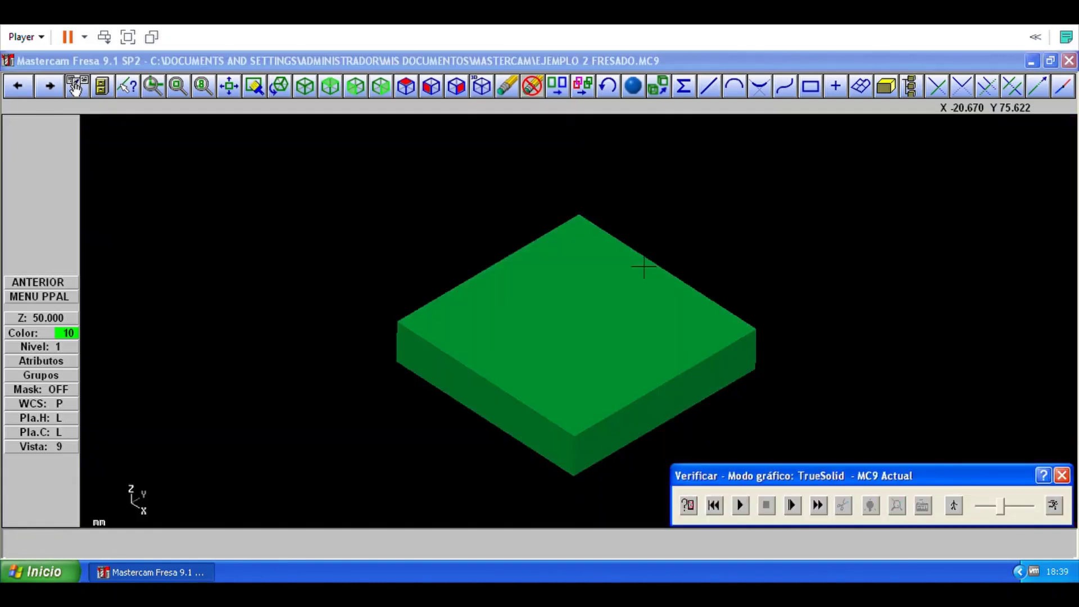
pyautogui.click(740, 505)
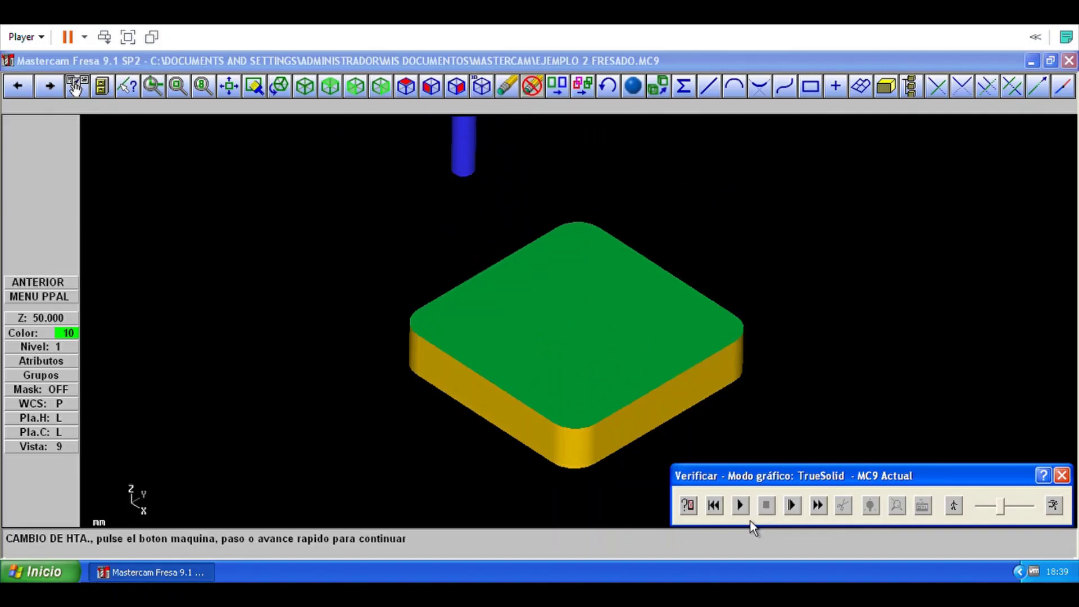
pyautogui.click(751, 518)
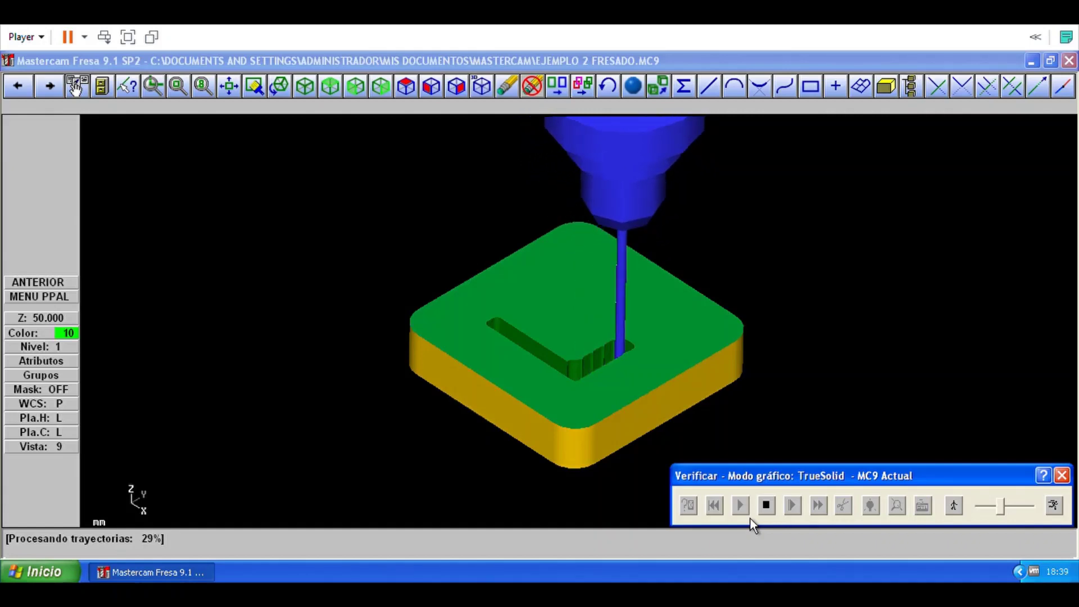
pyautogui.moveTo(1006, 514); pyautogui.dragTo(1030, 522)
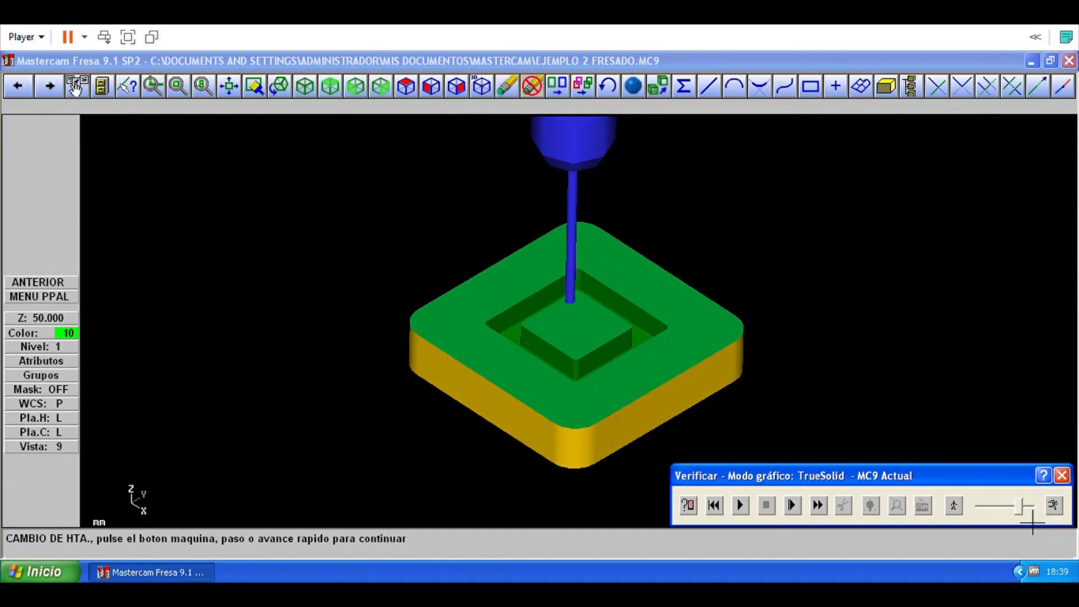
pyautogui.click(752, 513)
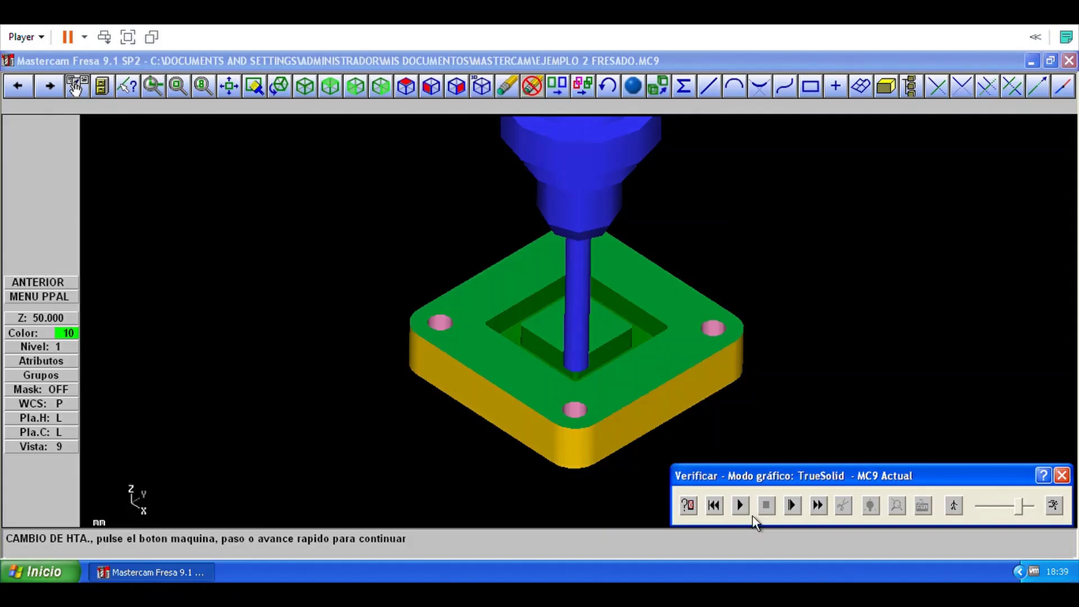
pyautogui.click(752, 514)
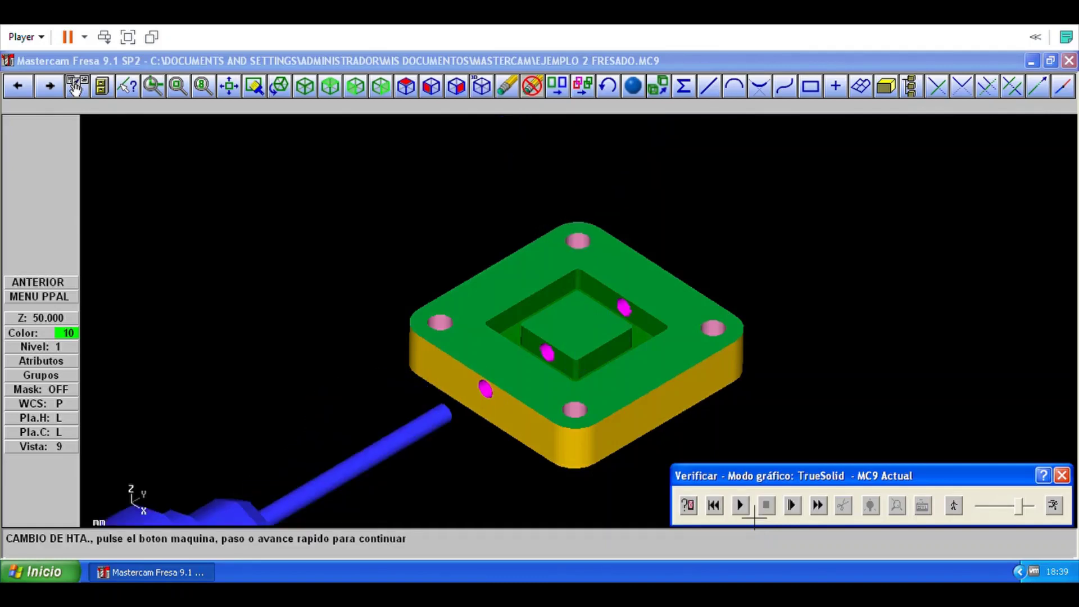
pyautogui.click(754, 514)
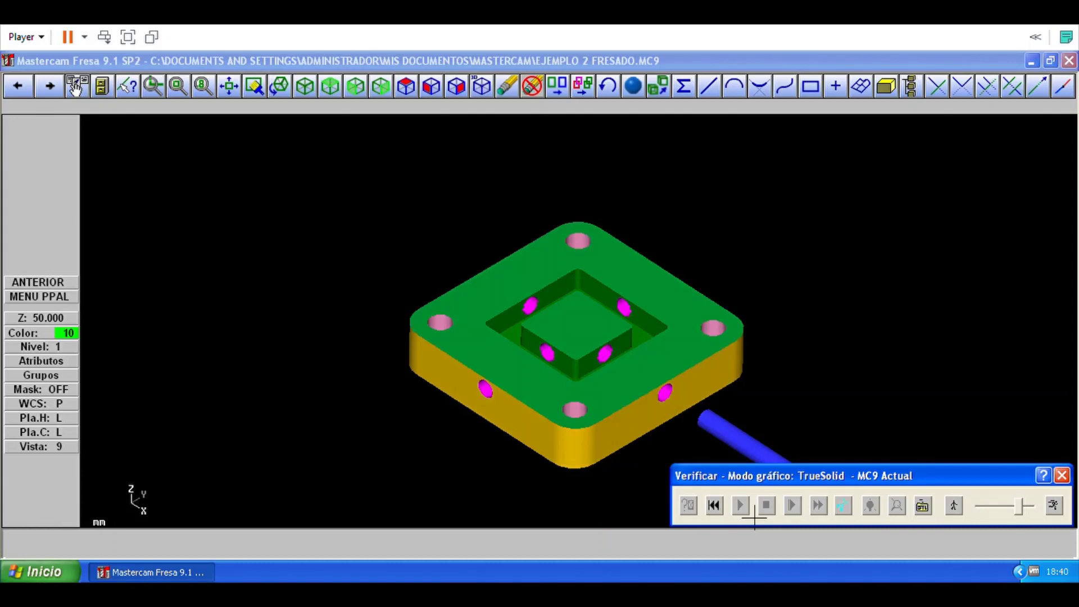
pyautogui.click(1062, 475)
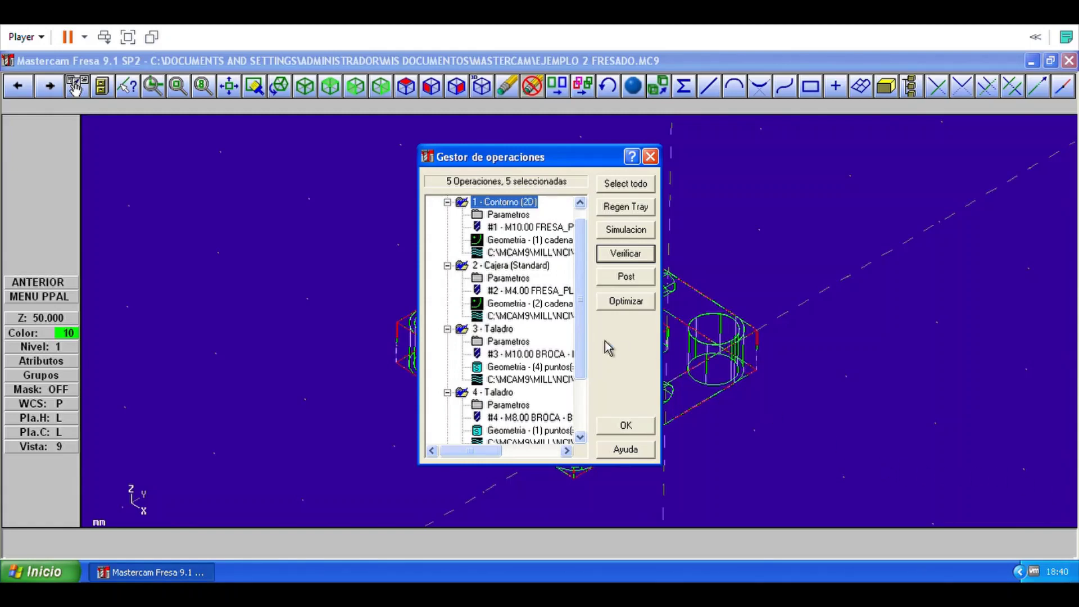
# Move the Cajera (Standard) operation after the four-point corner Taladro operation and regenerate its toolpath.
pyautogui.moveTo(494, 265); pyautogui.dragTo(471, 221)
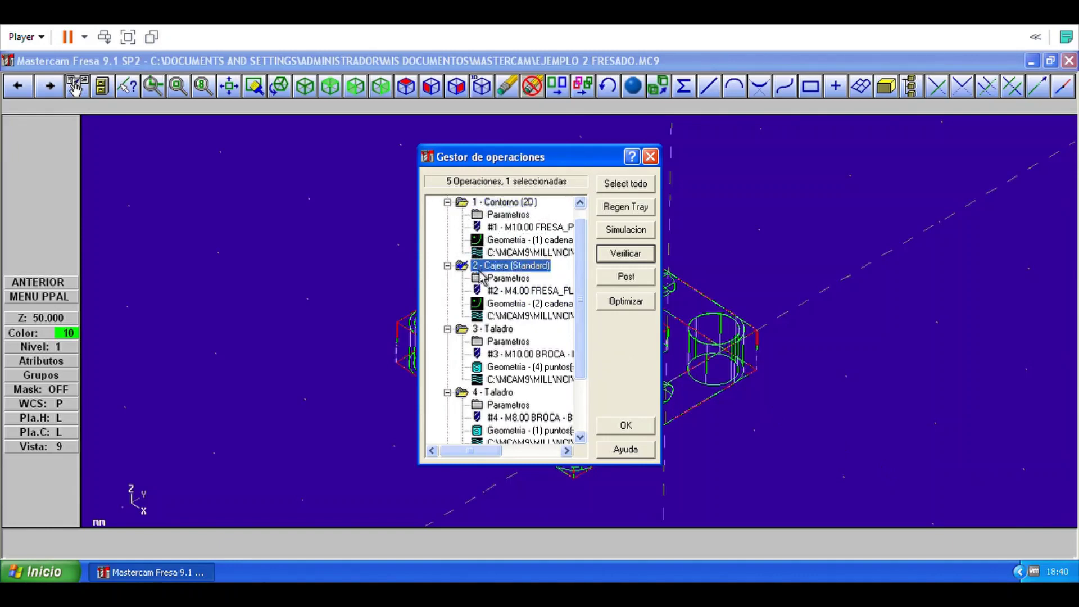
pyautogui.moveTo(488, 266); pyautogui.dragTo(485, 222)
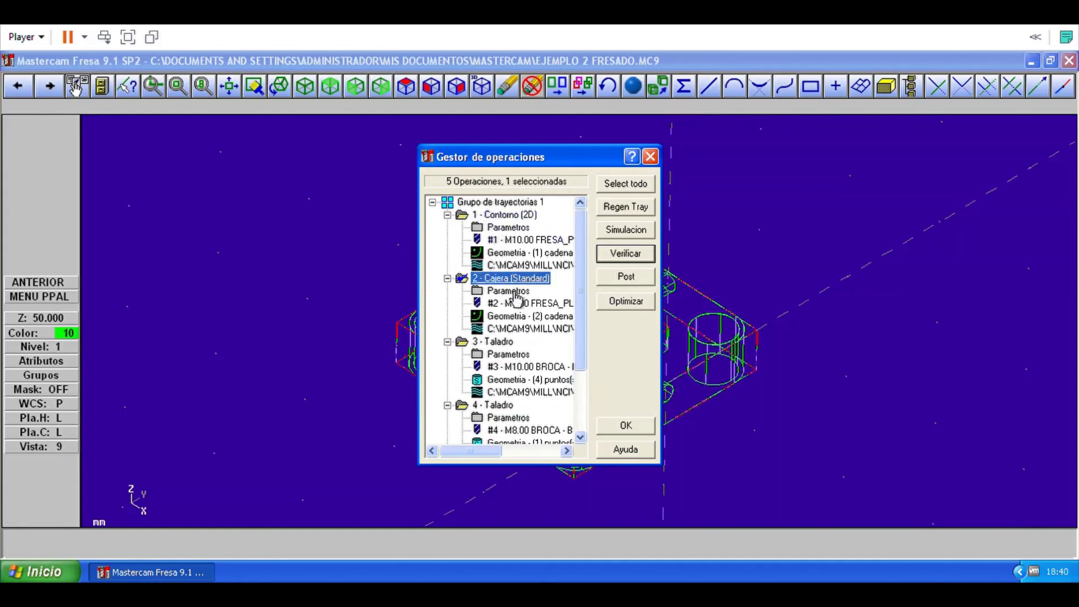
pyautogui.moveTo(504, 278); pyautogui.dragTo(508, 386)
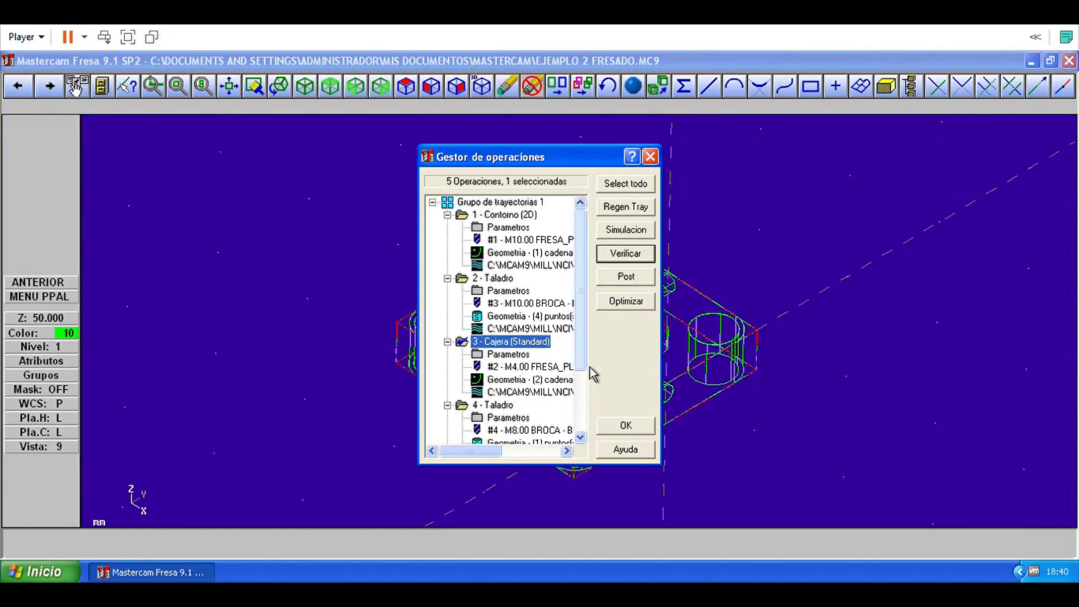
pyautogui.click(643, 213)
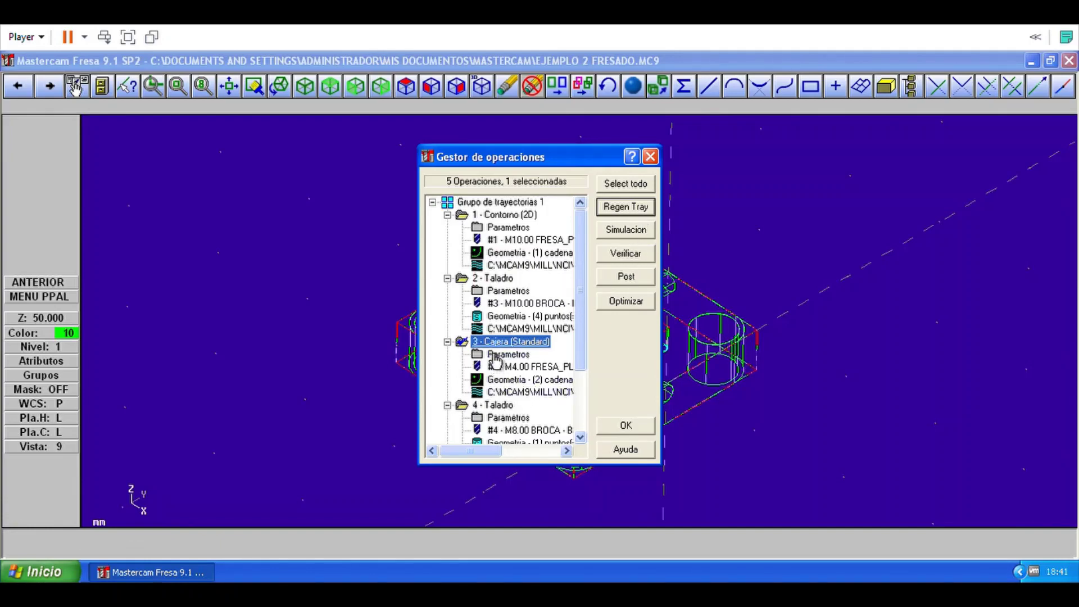
# Move the Cajera (Standard) operation back between the Contorno and the four-point corner Taladro operations.
pyautogui.moveTo(495, 343); pyautogui.dragTo(491, 266)
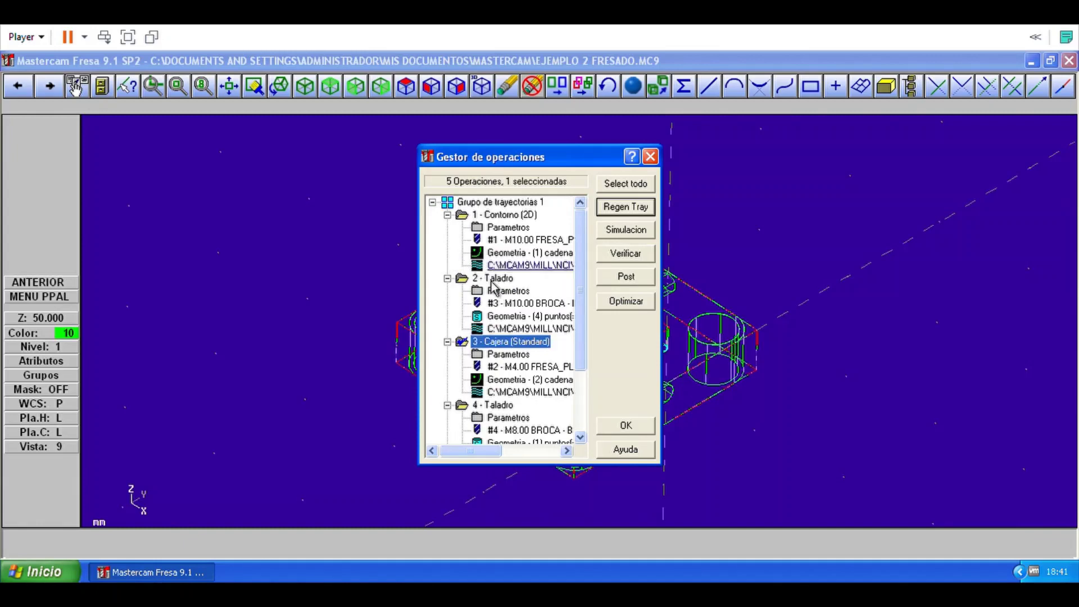
pyautogui.moveTo(495, 343); pyautogui.dragTo(487, 260)
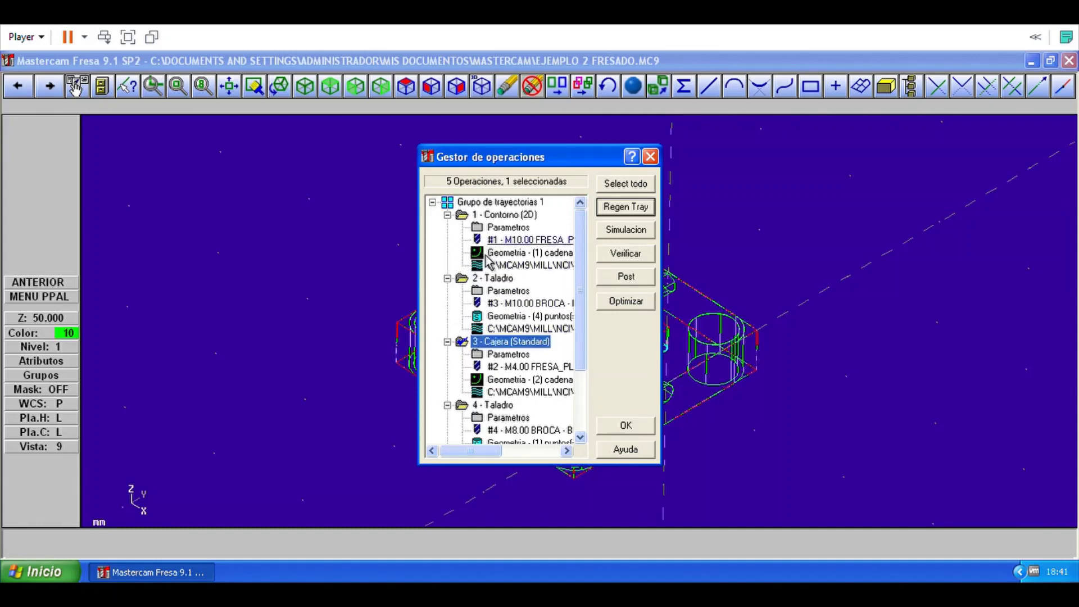
pyautogui.moveTo(495, 343); pyautogui.dragTo(487, 233)
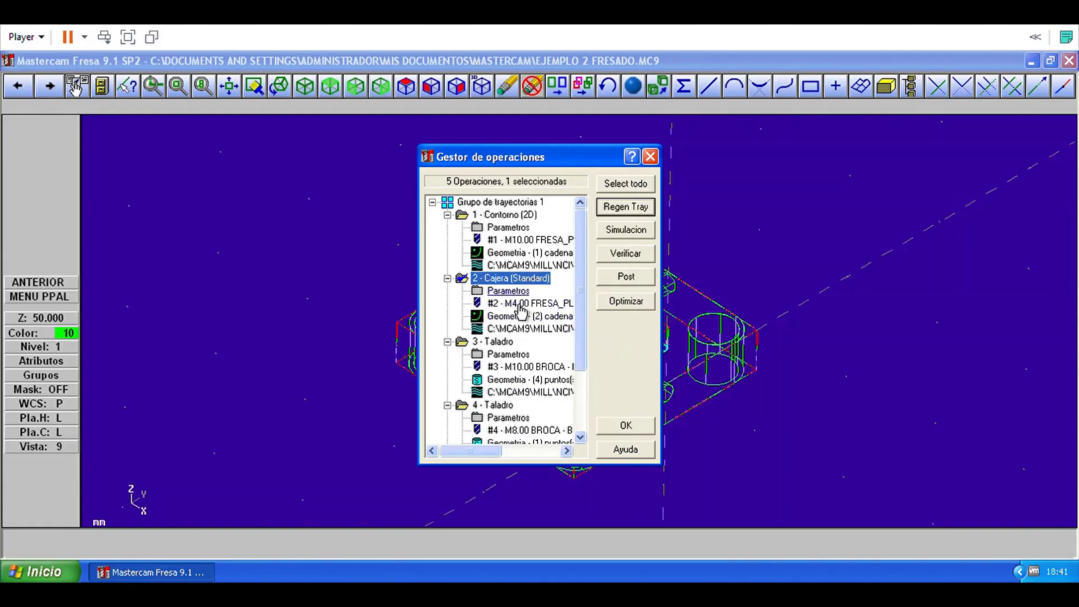
# Set the Cajera (Standard) operation's Z superior to 5 in its pocket parameters and regenerate its toolpath.
pyautogui.click(511, 291)
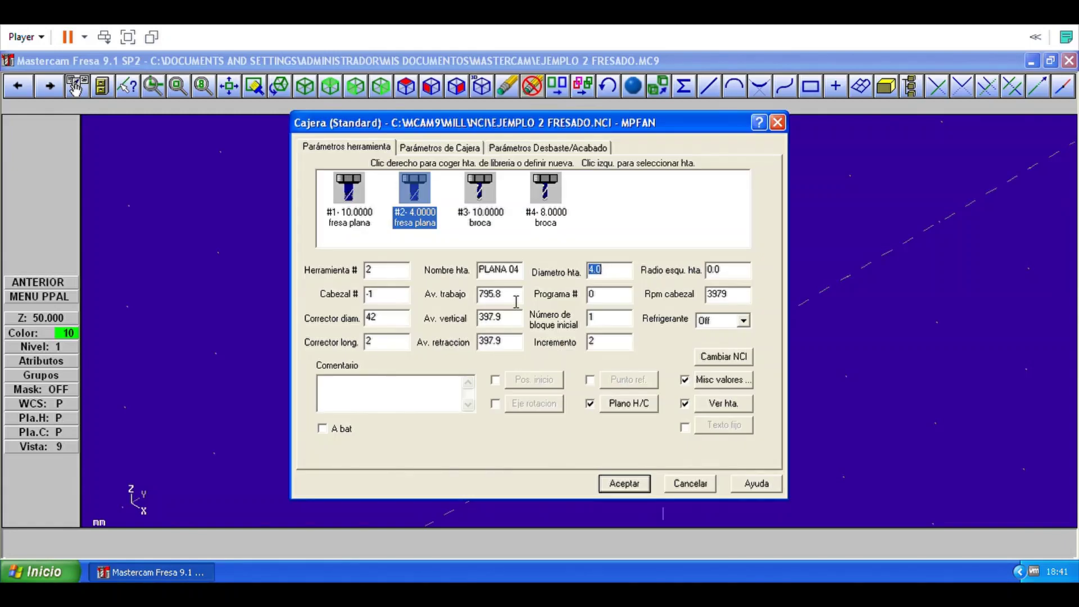
pyautogui.click(468, 151)
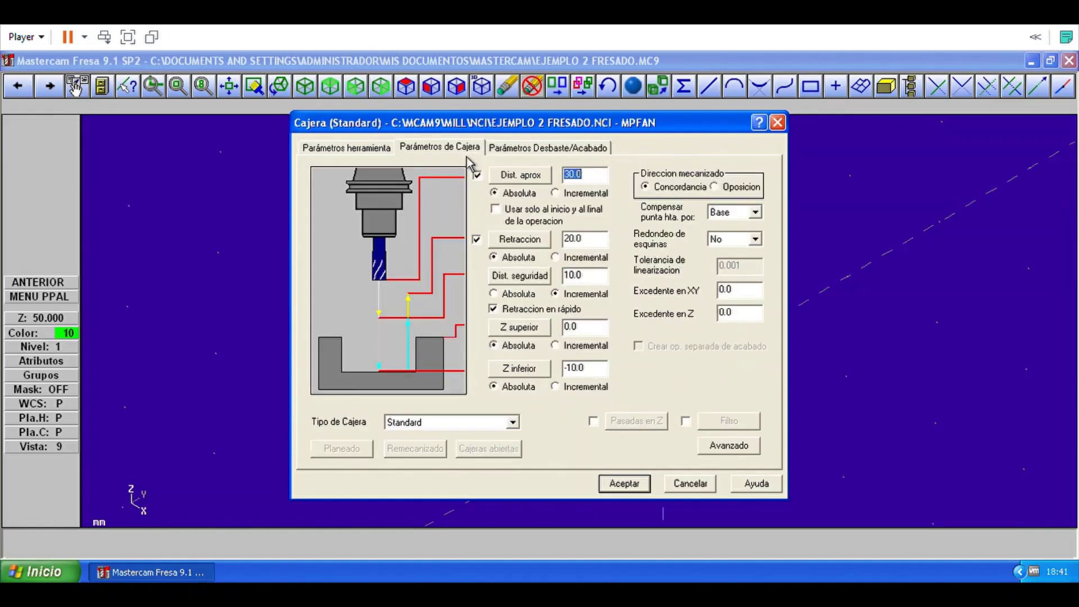
pyautogui.click(591, 333)
pyautogui.press('BackSpace')
pyautogui.press('BackSpace')
pyautogui.press('BackSpace')
pyautogui.write('0')
pyautogui.press('BackSpace')
pyautogui.write('5')
pyautogui.click(647, 485)
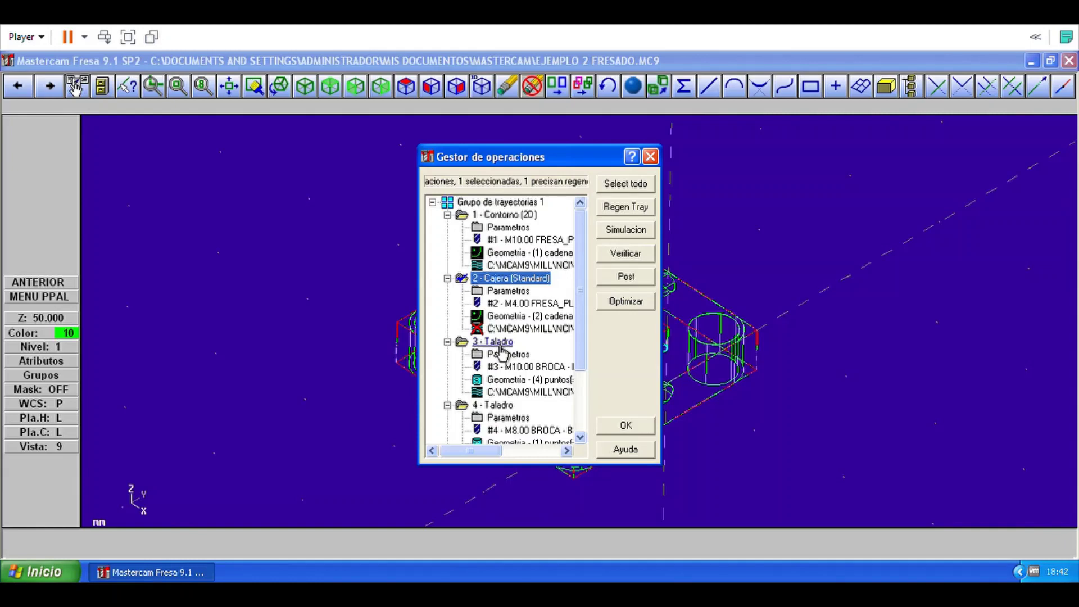
pyautogui.click(641, 217)
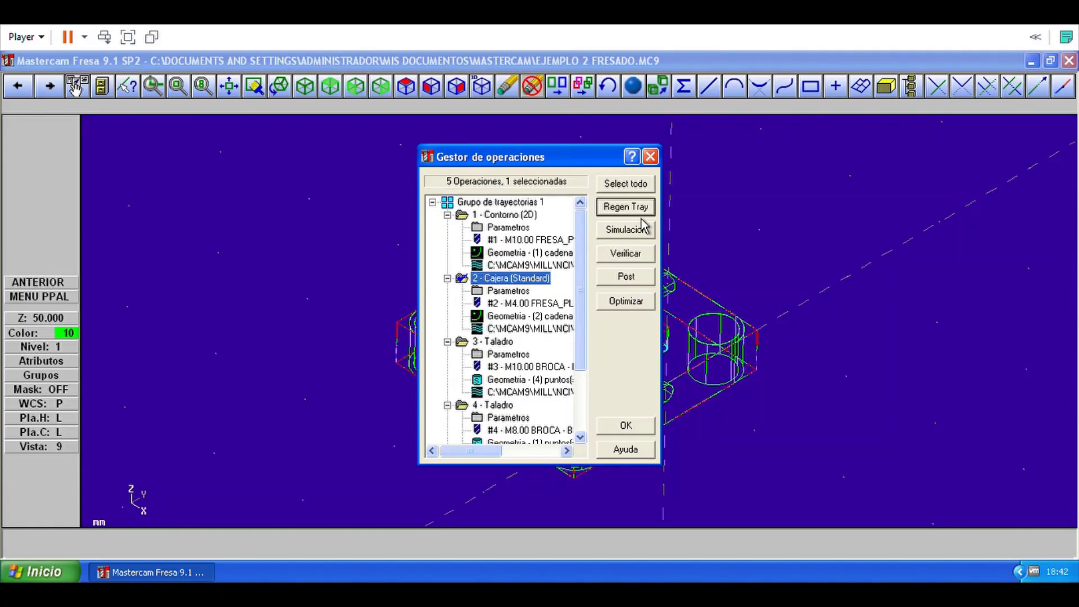
# Return the Cajera (Standard) operation's Z superior to 0, accept the parameters and regenerate the toolpath.
pyautogui.doubleClick(518, 303)
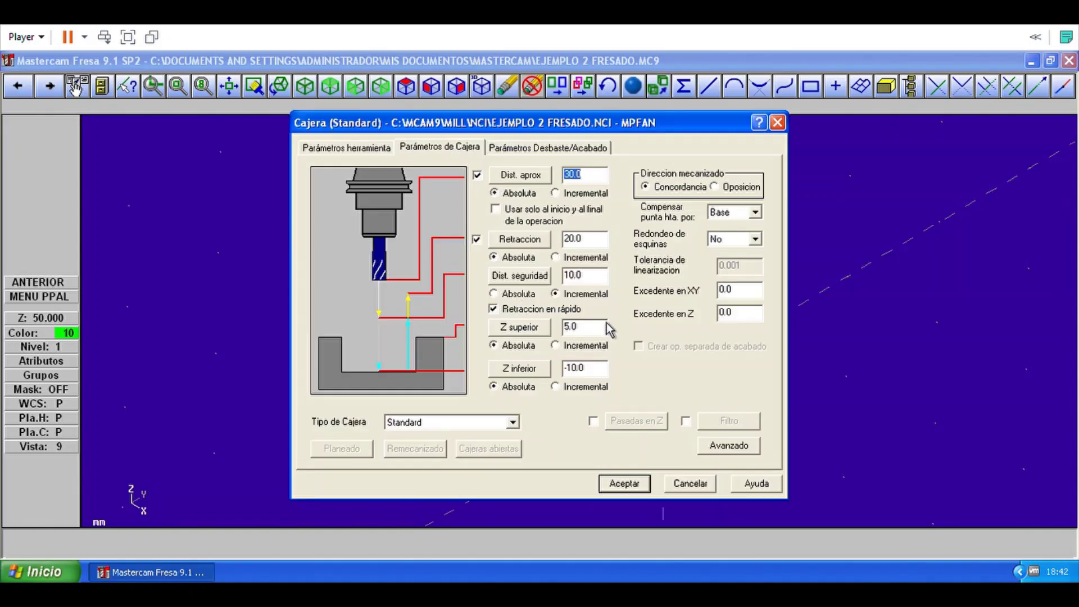
pyautogui.click(600, 332)
pyautogui.press('BackSpace')
pyautogui.press('BackSpace')
pyautogui.press('BackSpace')
pyautogui.write('0')
pyautogui.press('Return')
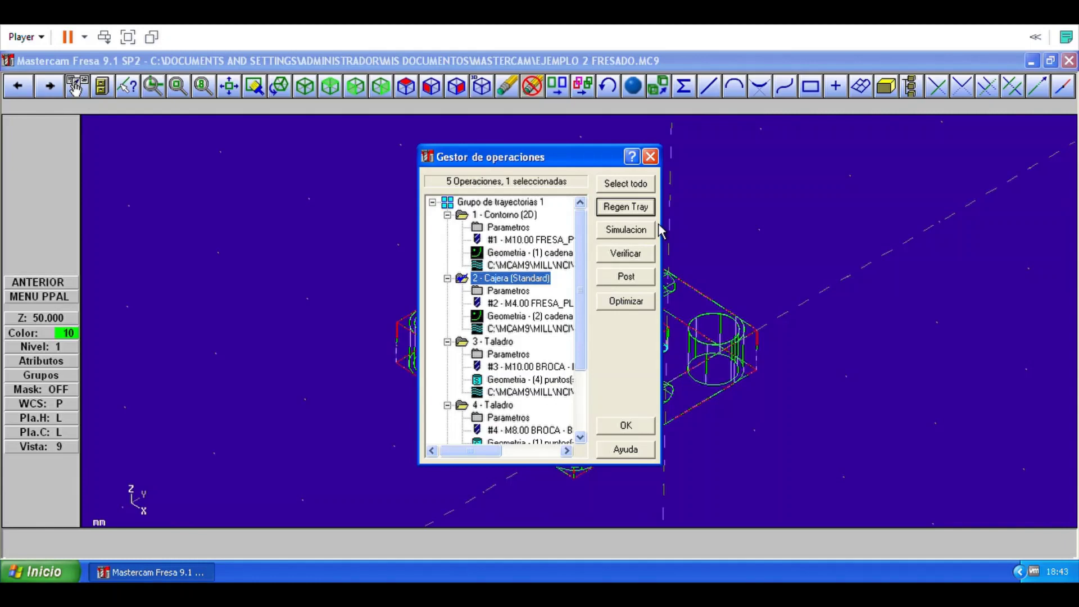
# Look at the Contorno (2D) operation's tool parameters and its available operation commands, leaving both without changes.
pyautogui.click(529, 233)
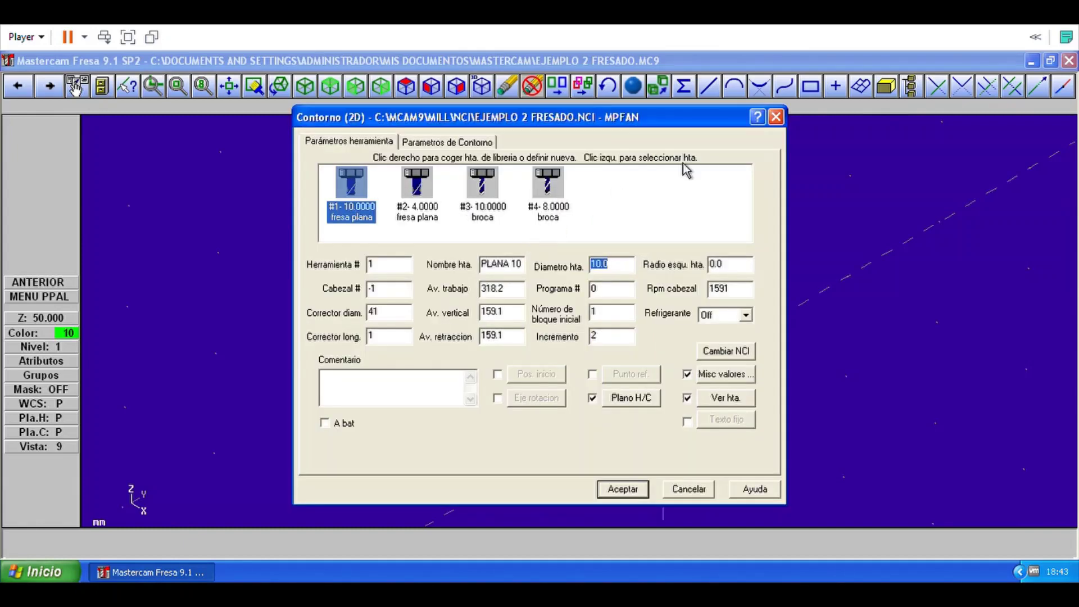
pyautogui.click(776, 117)
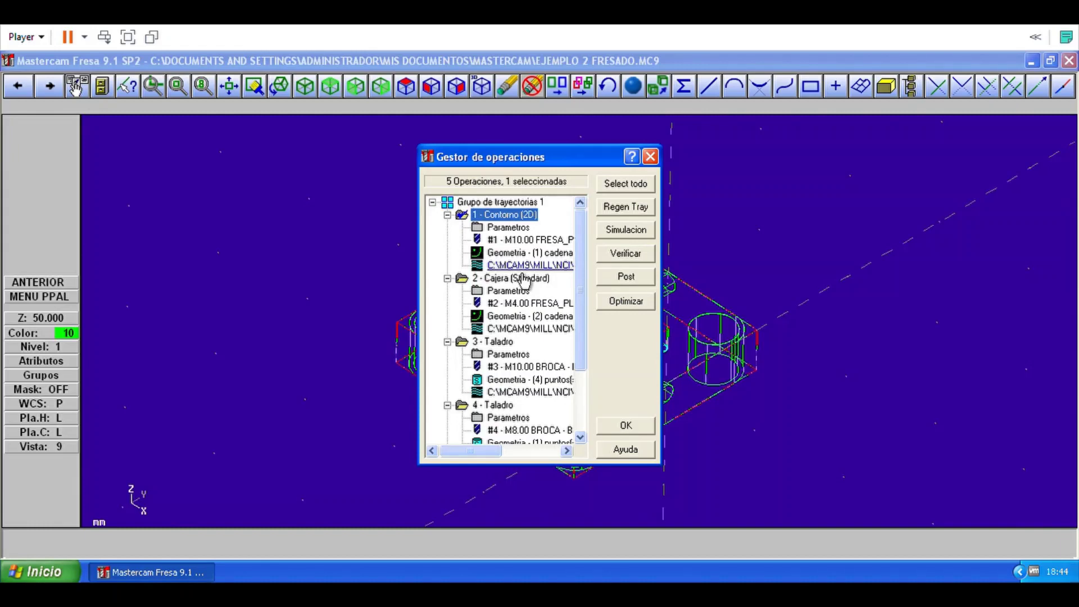
pyautogui.rightClick(503, 225)
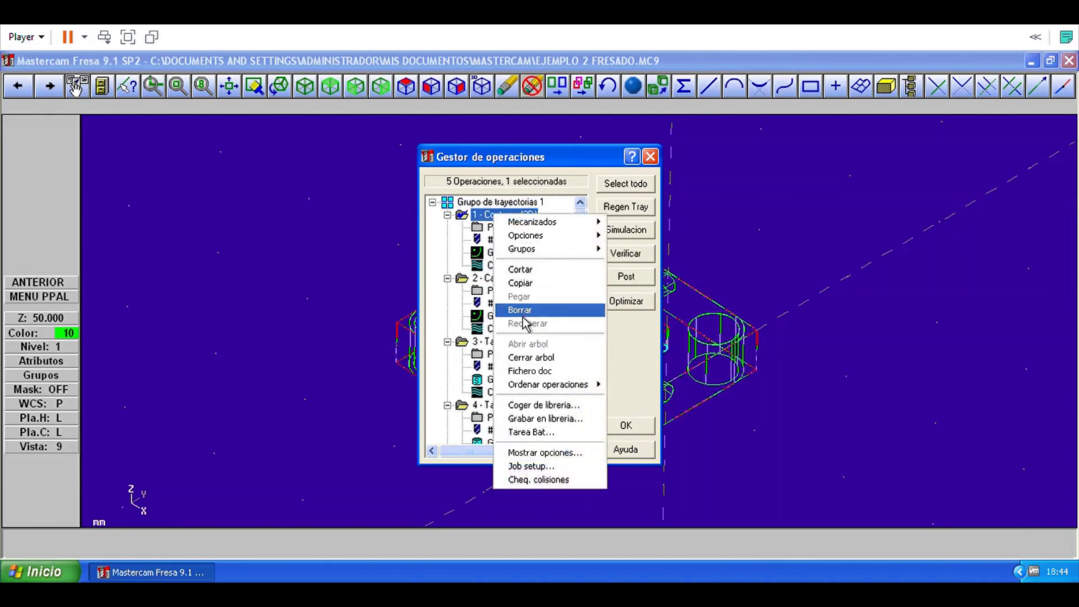
pyautogui.click(527, 170)
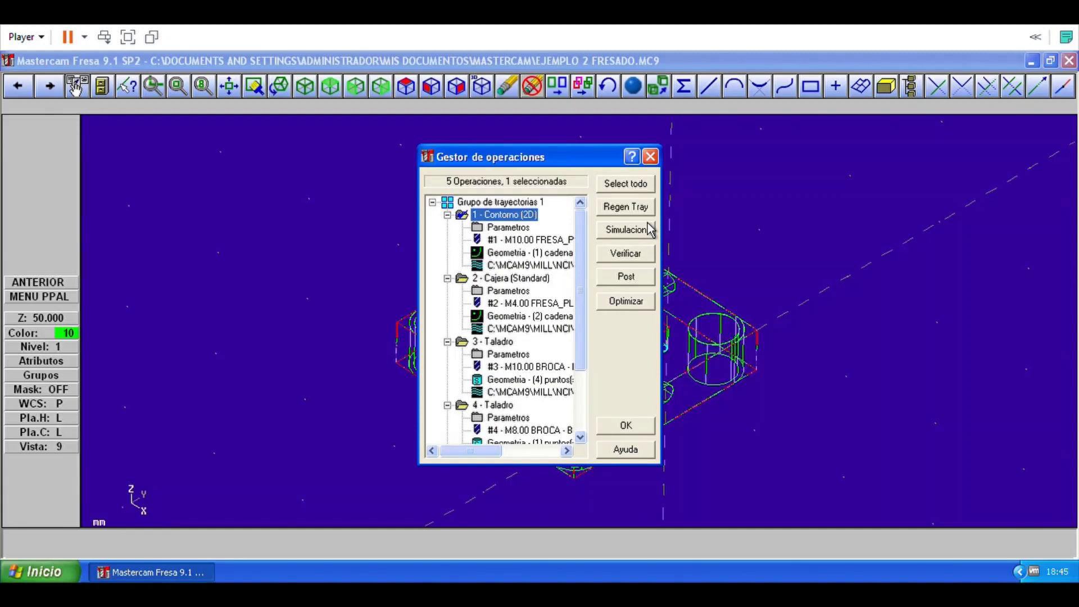
# Open the postprocessing settings for the selected Contorno (2D) operation.
pyautogui.click(646, 281)
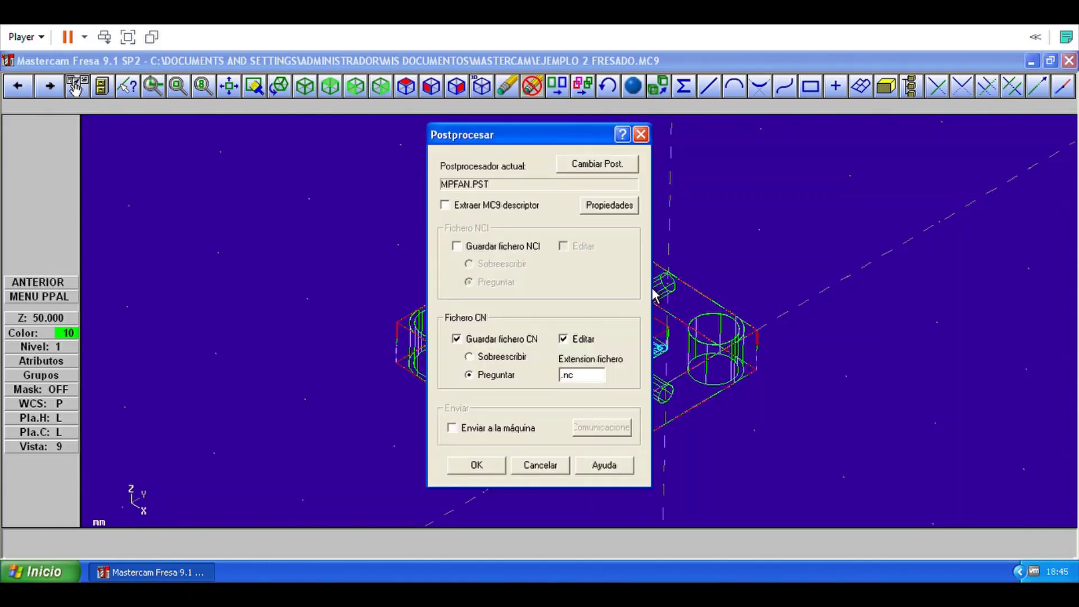